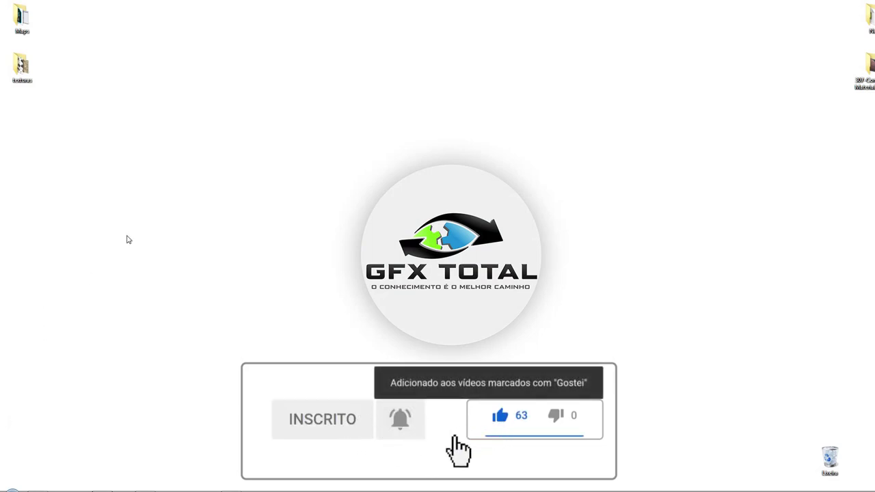
Step: Create a new desktop folder named Meu material
key("ctrl+shift+n")
type("M")
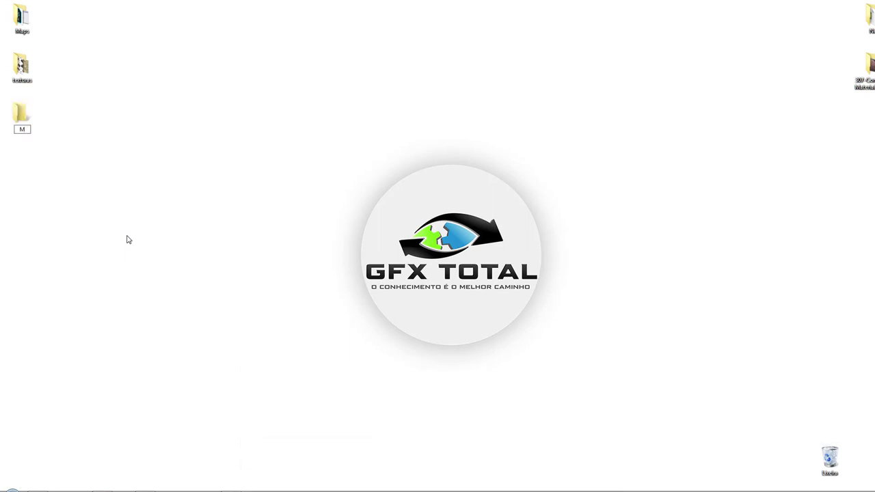
type("eu m")
type("ater")
type("ial")
key("Return")
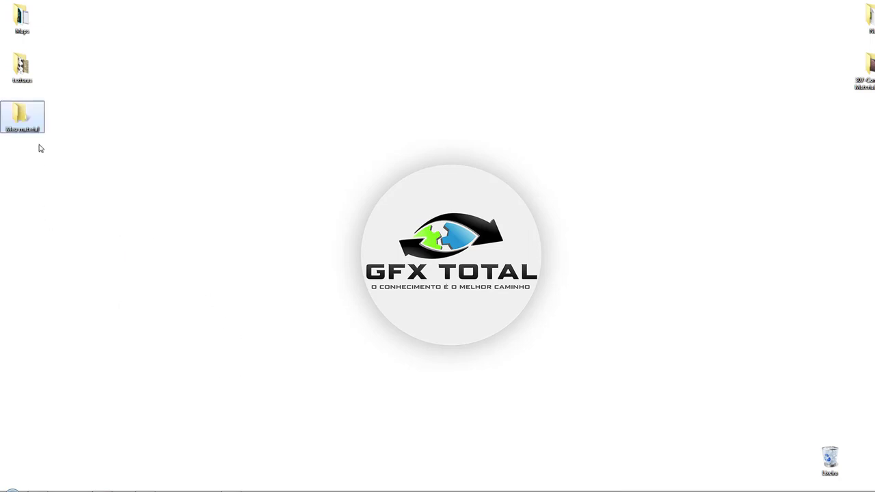
Step: Copy PAVIMENTOS (1) from texturas into Meu material and rename it 'textura base'
double_click(23, 67)
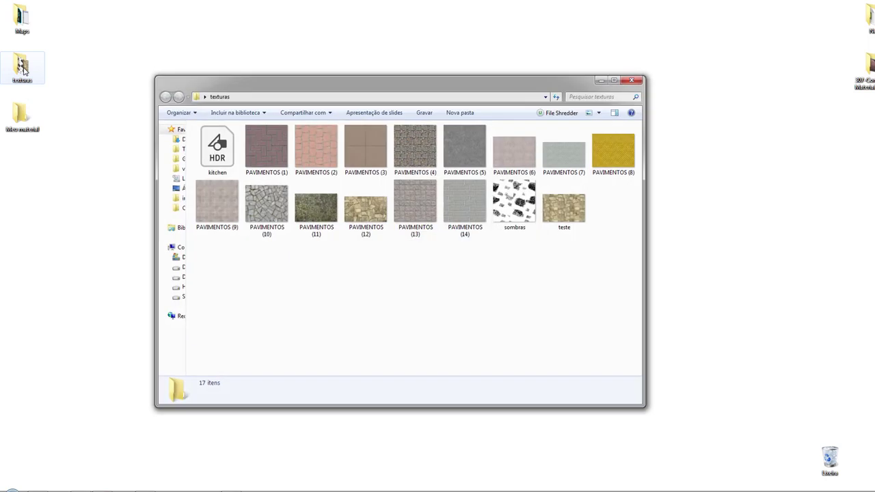
left_click(263, 155)
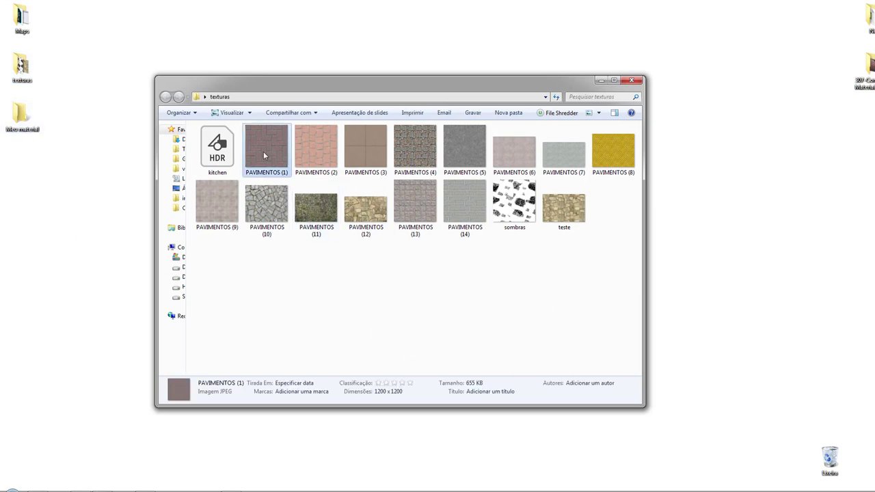
left_click(601, 81)
double_click(38, 130)
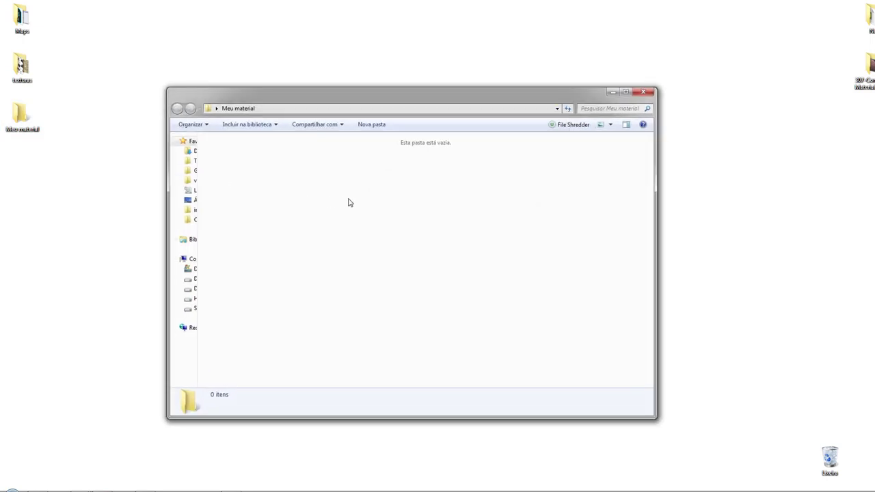
key("ctrl+v")
key("F2")
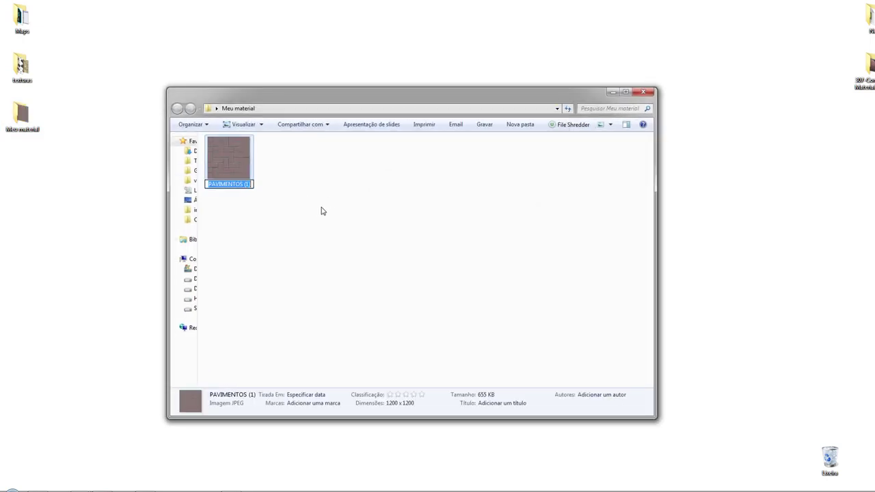
type("te")
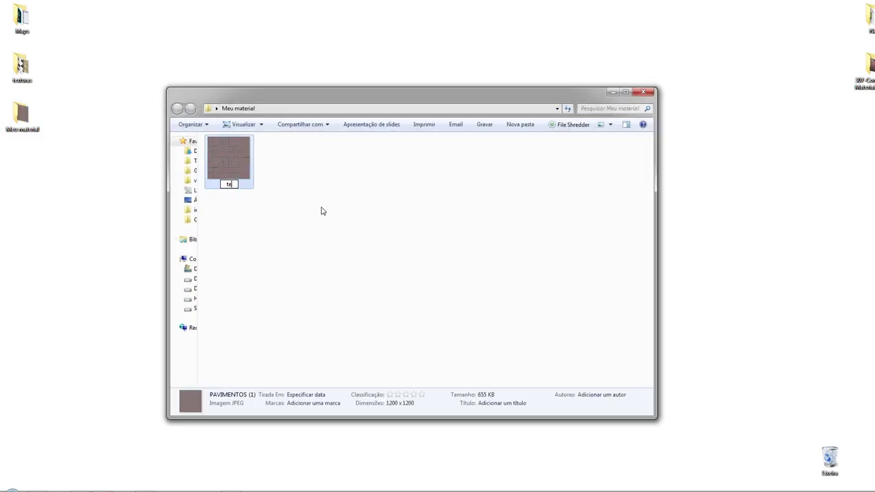
type("xtura")
type(" base")
key("Return")
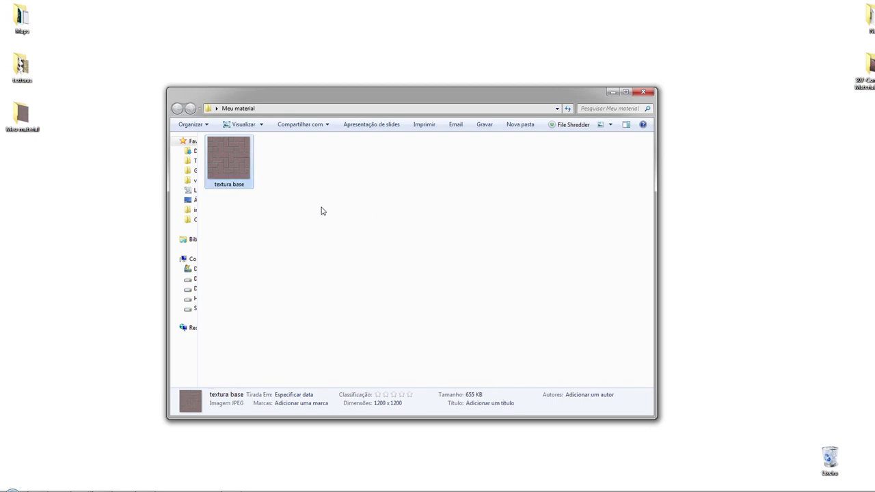
Step: Open textura base in Photoshop and resample it to 4096 × 4096 px at 300 ppi
mouse_move(228, 167)
left_mouse_down()
mouse_move(345, 280)
mouse_move(343, 250)
left_mouse_up()
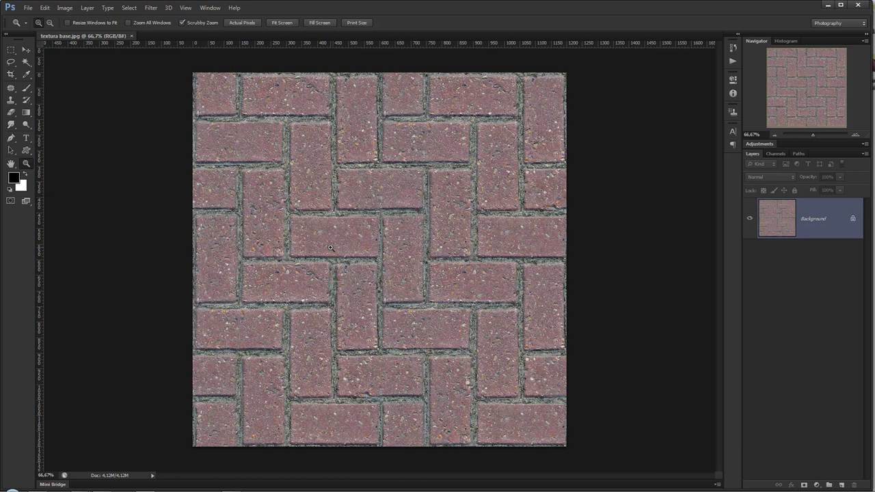
key("ctrl+alt+i")
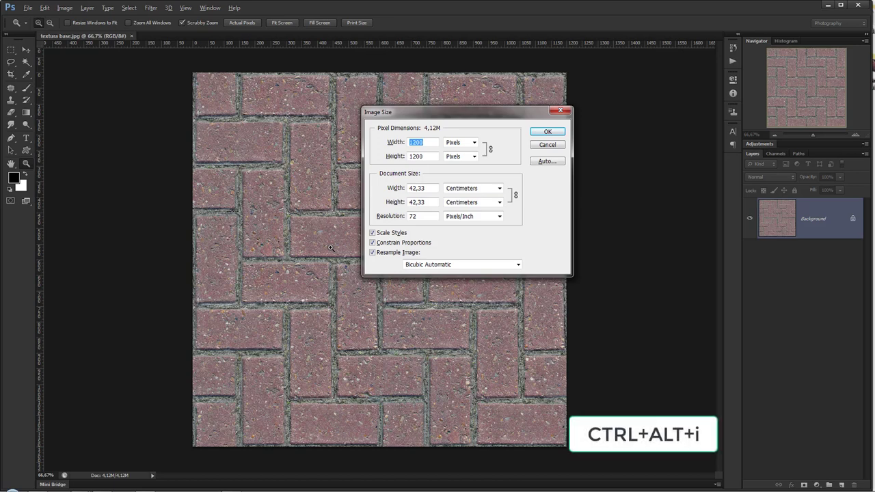
double_click(414, 216)
type("300")
left_click(394, 144)
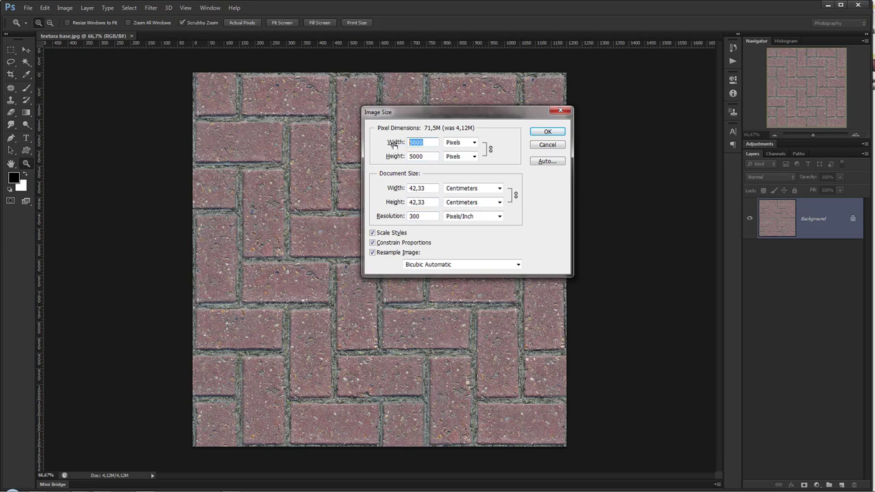
type("4096")
key("Return")
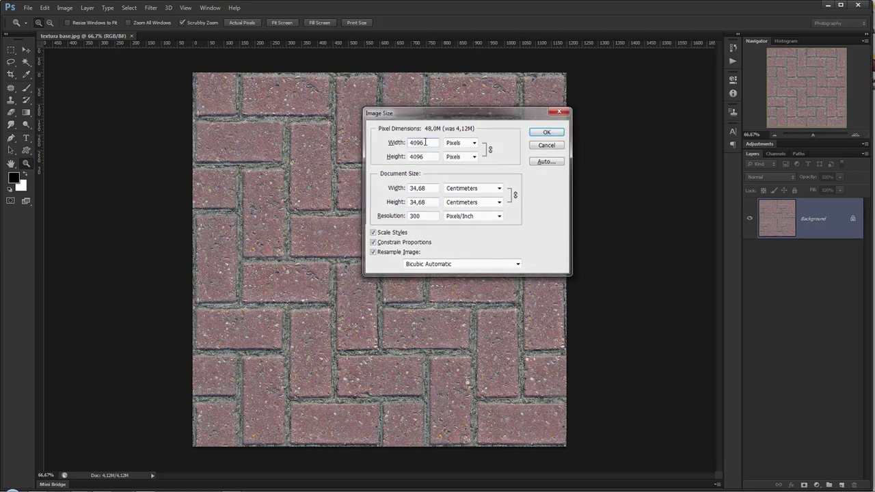
left_click_drag(465, 227, 289, 195)
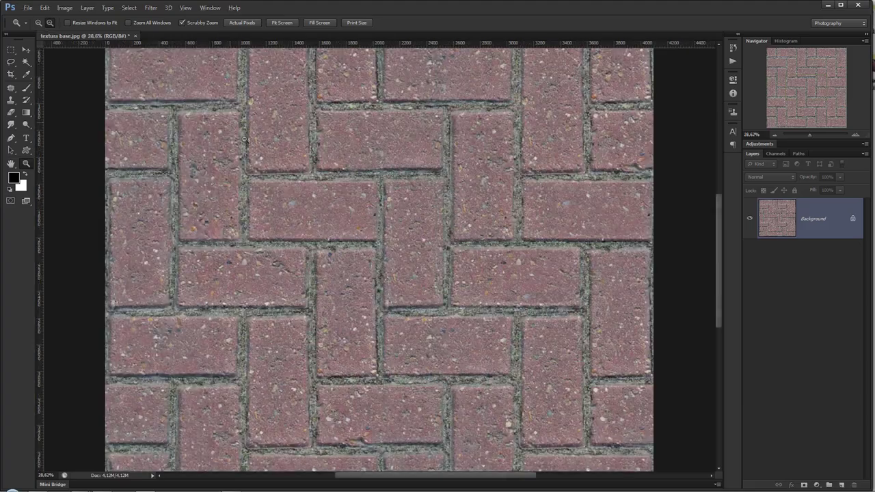
left_click_drag(233, 128, 232, 136)
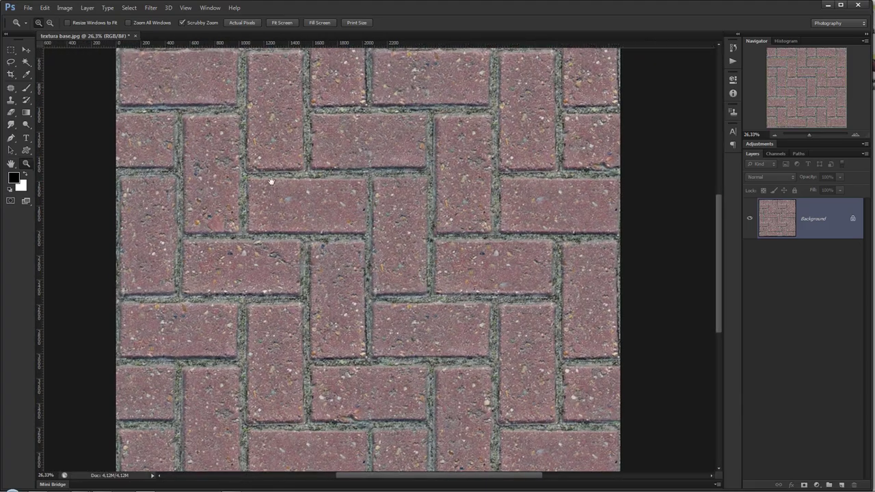
mouse_move(205, 81)
left_mouse_down()
mouse_move(270, 198)
mouse_move(338, 231)
left_mouse_up()
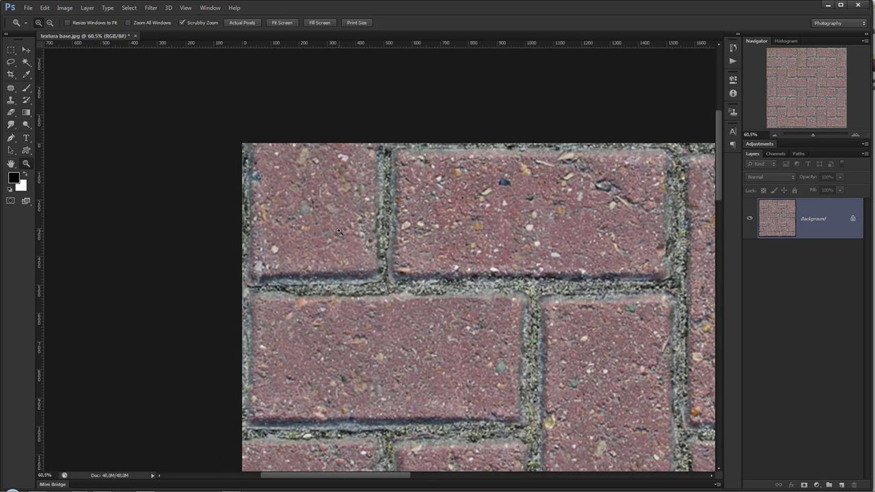
Step: Lasso the top-left brick and copy it onto its own layer
key("l")
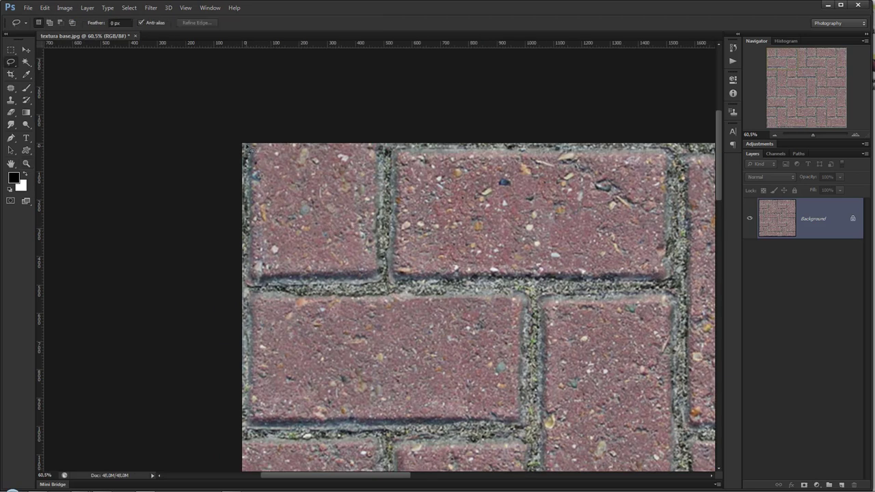
left_click_drag(251, 222, 295, 291)
left_click_drag(387, 280, 383, 122)
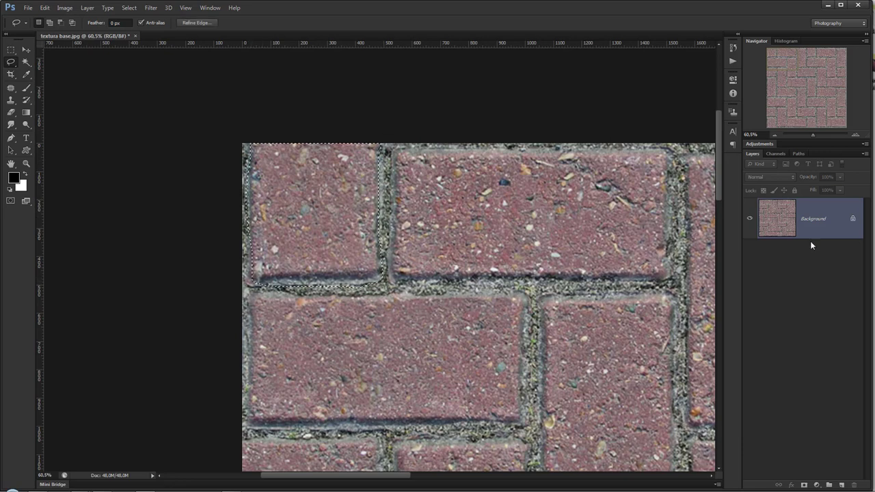
key("ctrl+j")
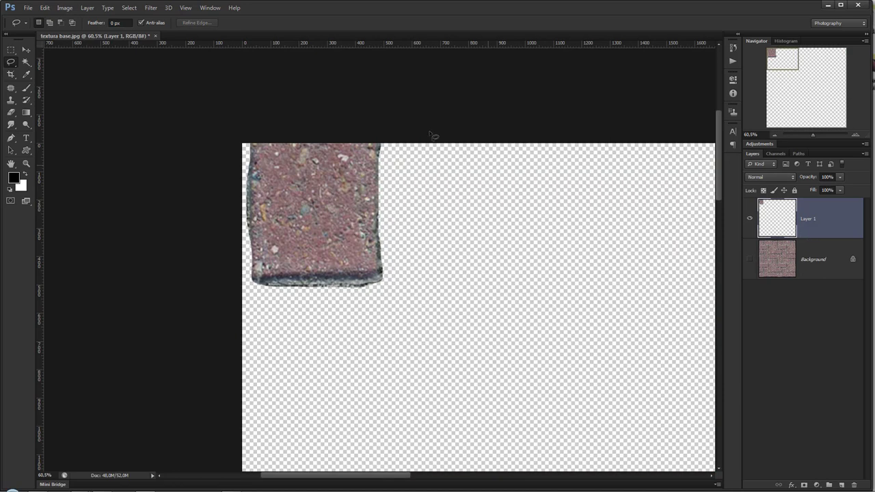
left_click(750, 260)
left_click(750, 259)
Step: Lasso the long top brick and copy it from Background onto a new layer
left_click_drag(483, 166, 359, 155)
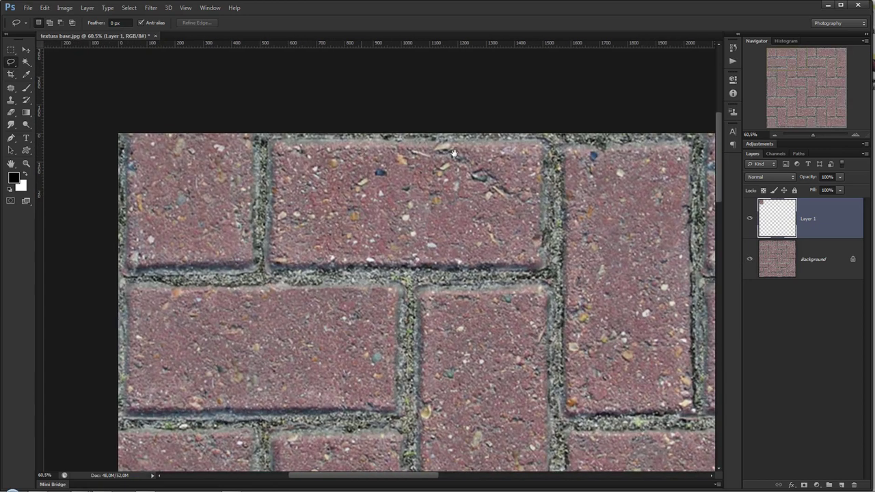
mouse_move(500, 141)
left_mouse_down()
mouse_move(282, 145)
mouse_move(269, 161)
mouse_move(270, 243)
mouse_move(317, 279)
mouse_move(539, 275)
mouse_move(557, 218)
mouse_move(550, 151)
left_mouse_up()
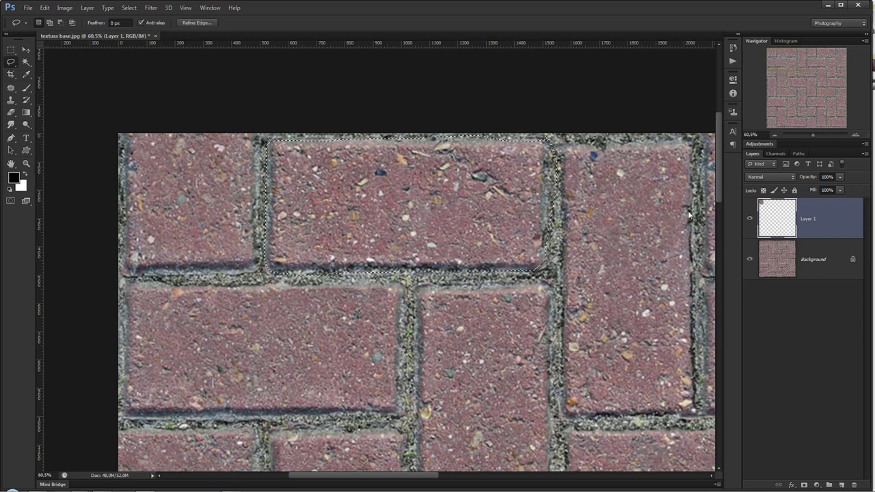
key("ctrl+j")
key("Return")
left_click(785, 260)
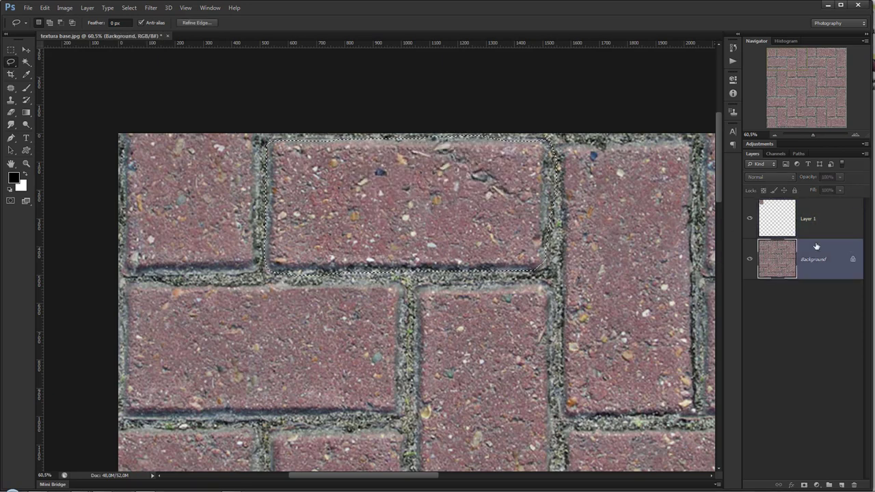
key("ctrl+j")
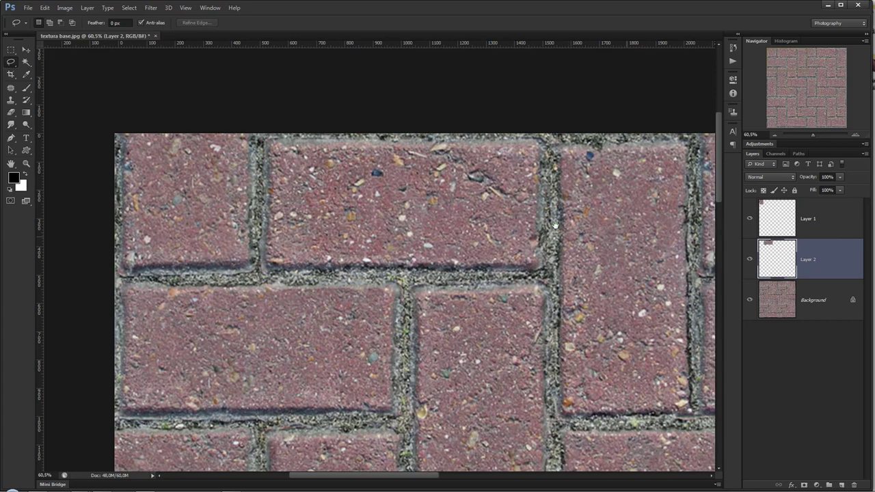
Step: Lasso the upright brick, copy it to a new layer, and hide the Background
left_click_drag(595, 256, 520, 235)
left_click(803, 296)
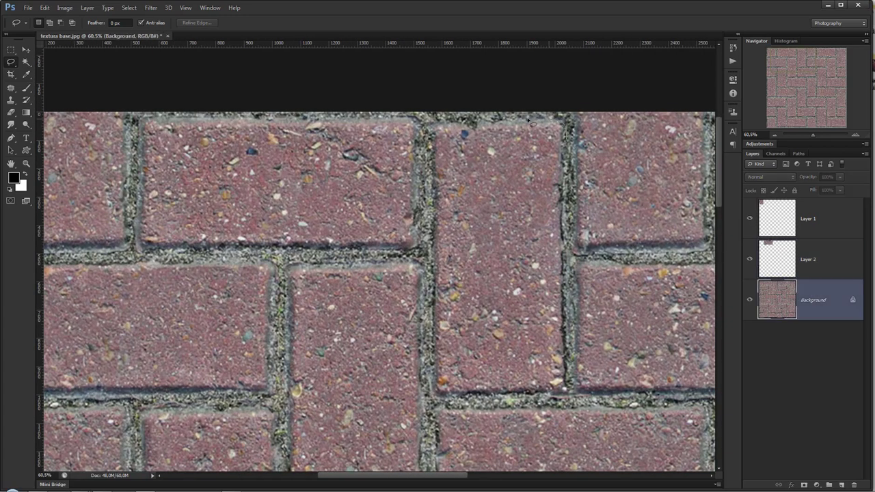
mouse_move(437, 137)
left_mouse_down()
mouse_move(435, 391)
mouse_move(567, 346)
left_mouse_up()
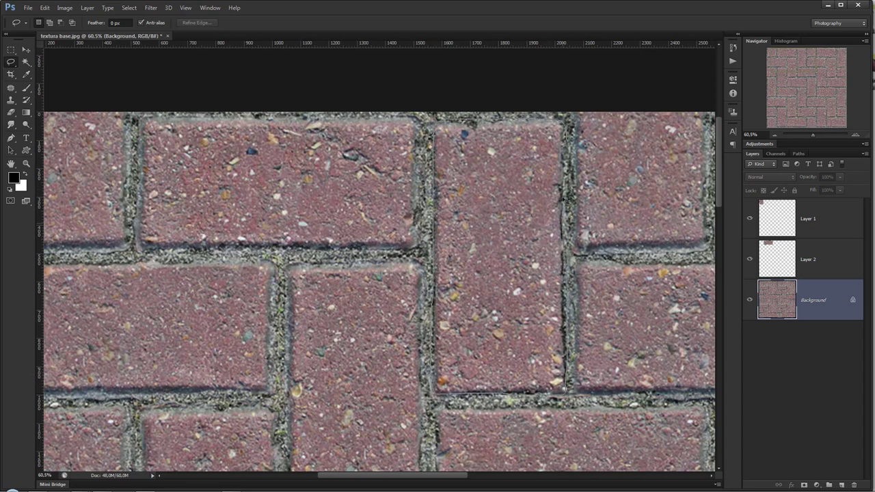
left_click_drag(569, 346, 566, 125)
key("ctrl+j")
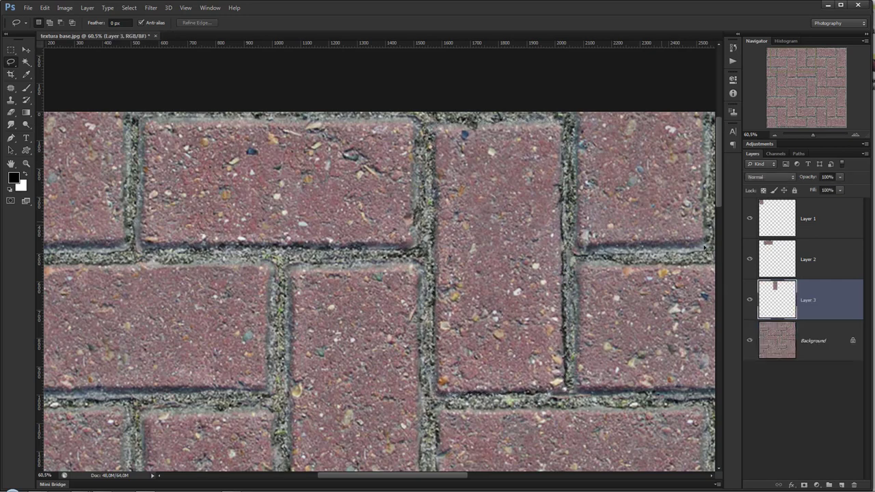
left_click(750, 340)
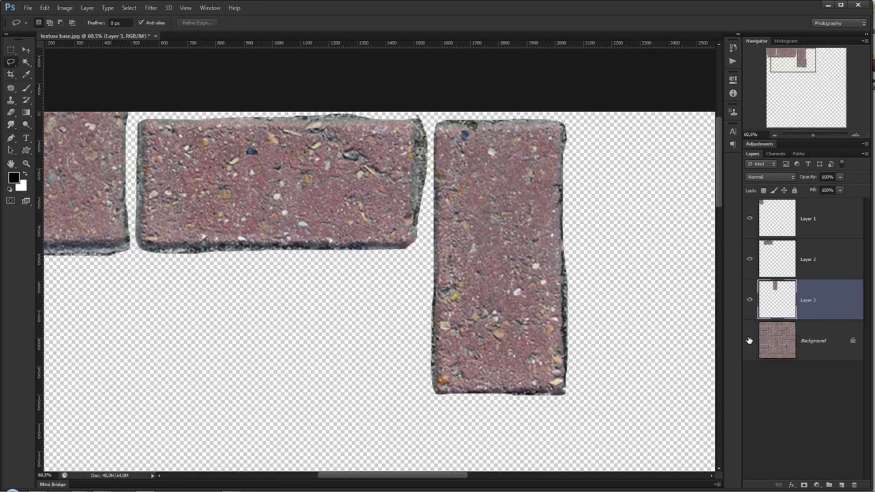
key("z")
left_click_drag(500, 316, 449, 238)
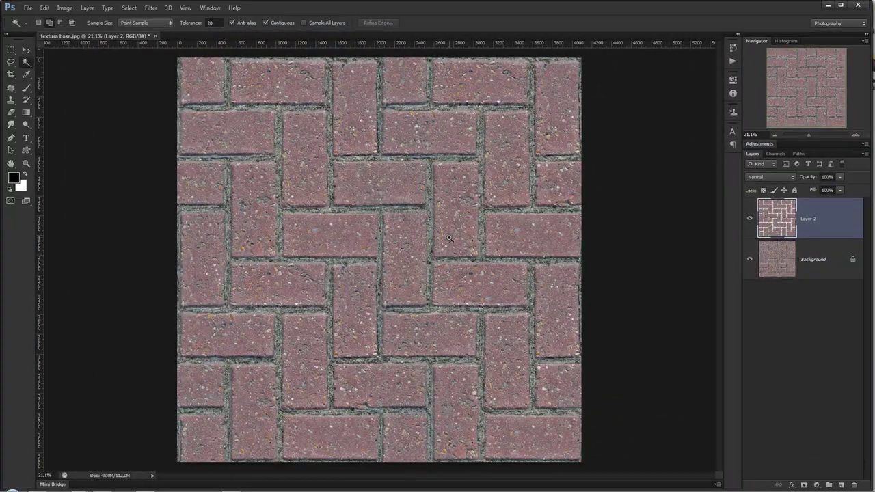
Step: Hide the Background, select Layer 2's transparent grout gaps with the Magic Wand, and zoom out
left_click(750, 260)
left_click(403, 309)
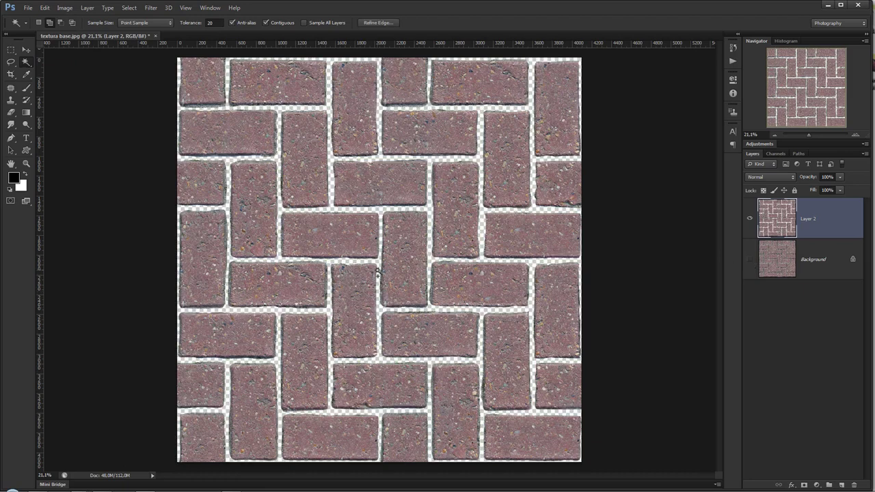
key("z")
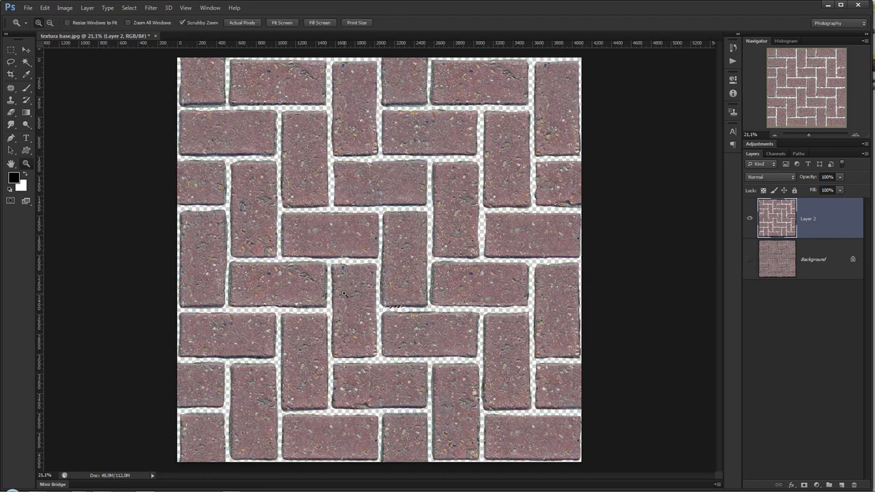
left_click(387, 294, "alt")
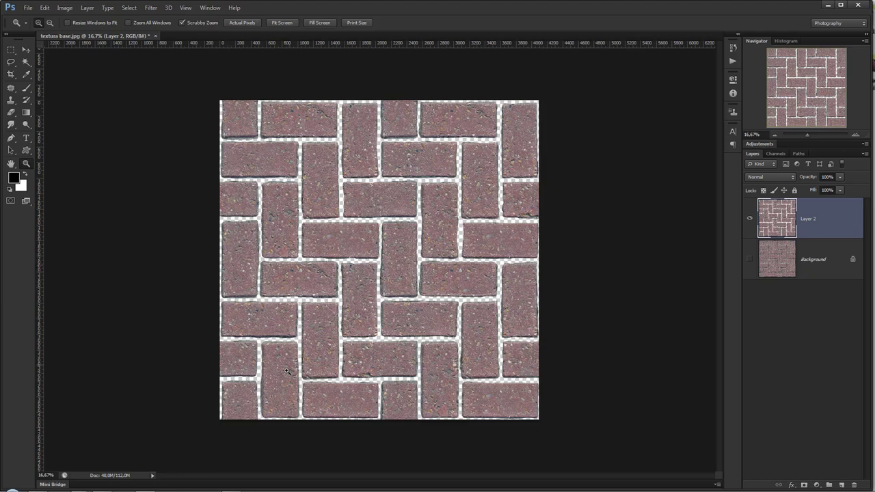
Step: Draw a plane about 145.4 cm square in the Perspective viewport
left_click(232, 444)
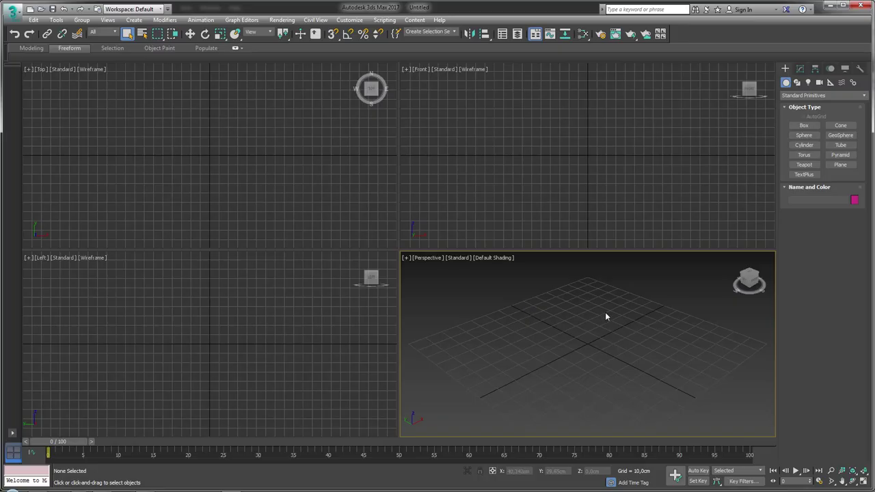
middle_click_drag(604, 350, 604, 336)
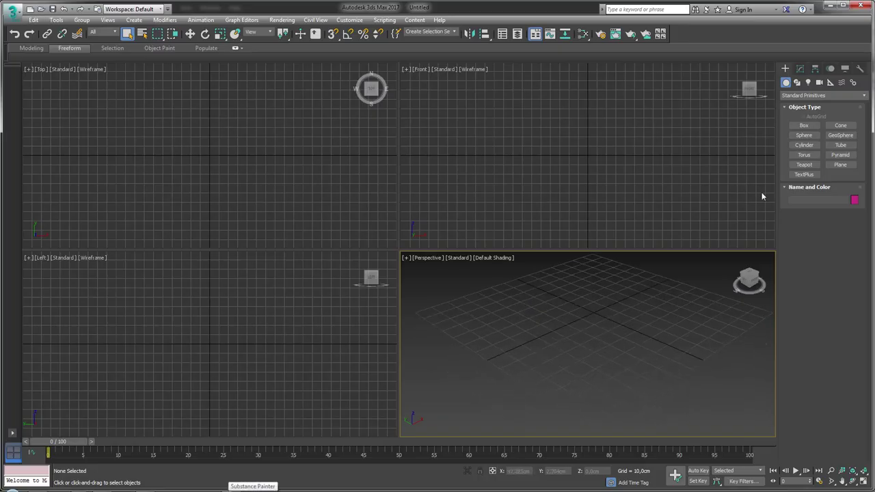
left_click(838, 166)
mouse_move(597, 315)
left_mouse_down("ctrl")
mouse_move(671, 348)
mouse_move(677, 368)
left_mouse_up("ctrl")
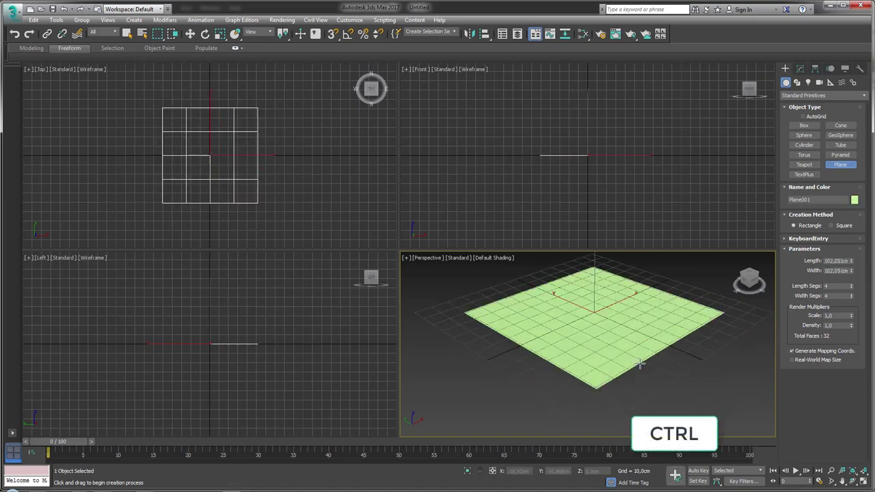
left_click_drag(706, 340, 649, 346)
scroll(627, 348, "up", 2)
scroll(627, 347, "down", 3)
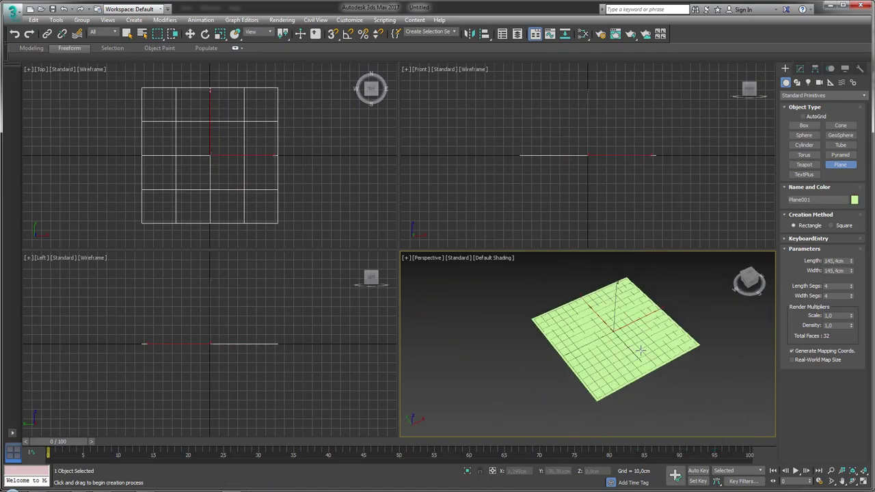
middle_click_drag(615, 369, 393, 431, "alt")
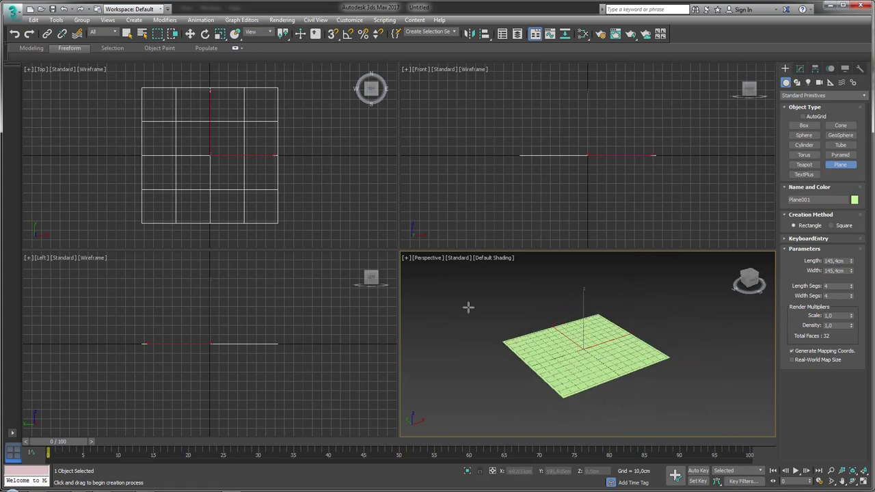
Step: In the Slate Material Editor, add the textura base bitmap and a Standard material assigned to the plane
left_click(583, 33)
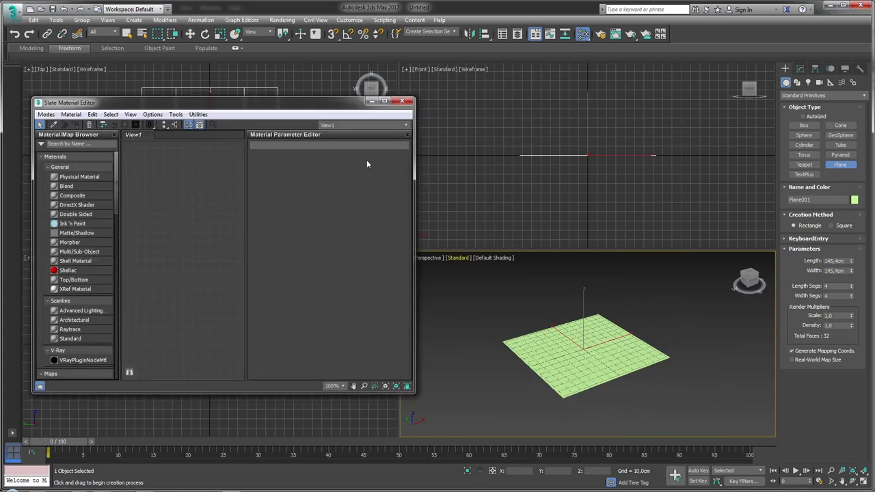
left_click(406, 136)
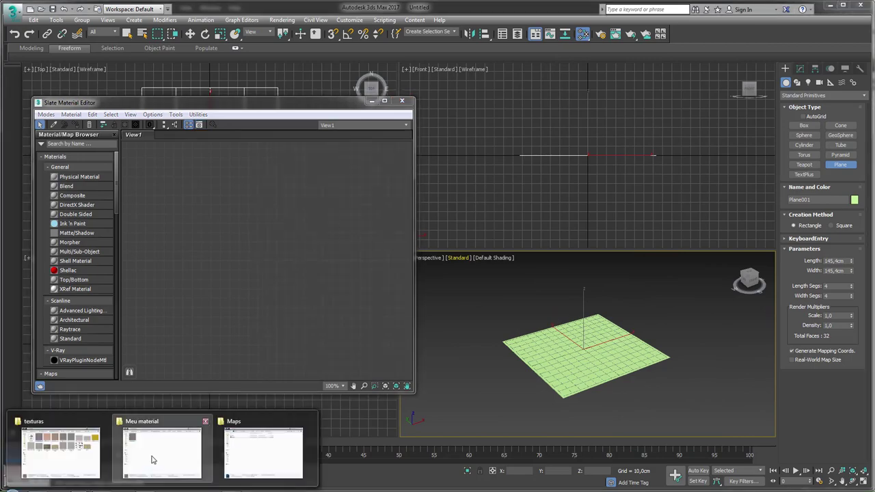
left_click(151, 462)
left_click_drag(293, 109, 490, 120)
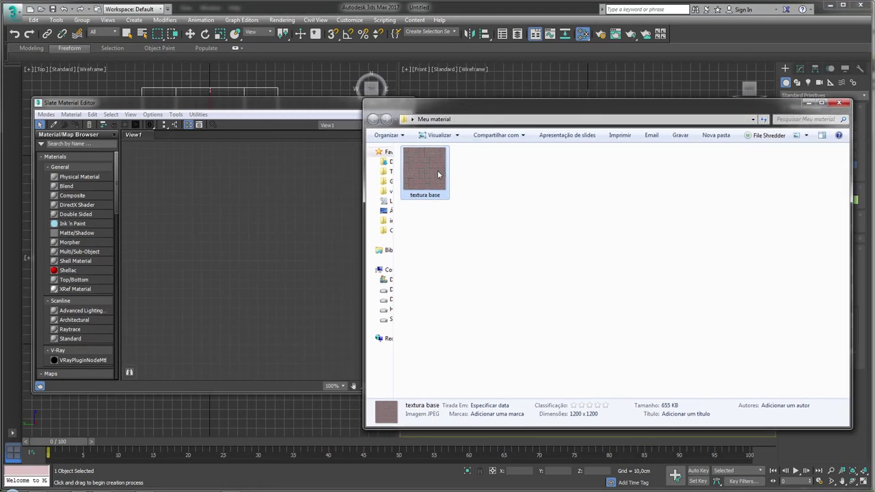
left_click_drag(175, 180, 176, 182)
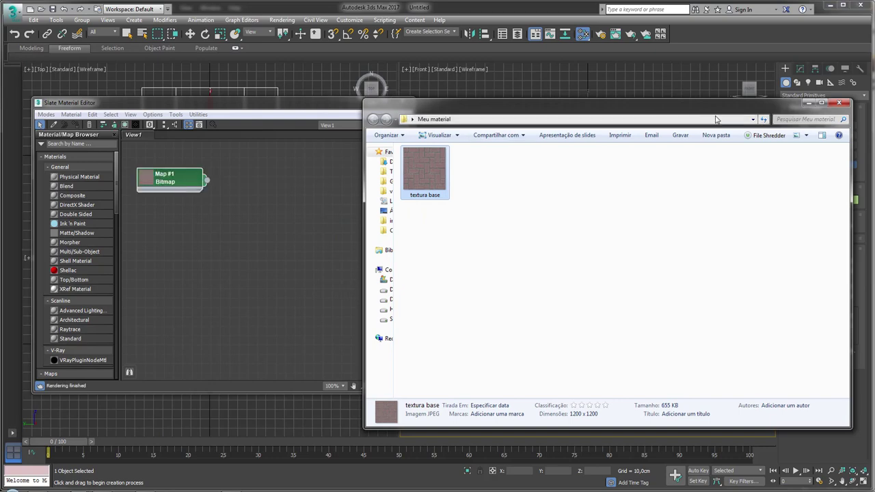
left_click(808, 104)
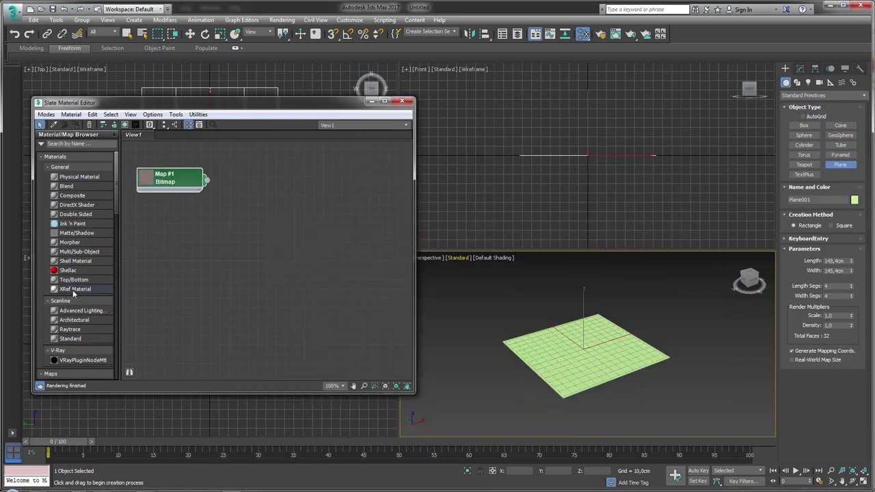
left_click_drag(69, 340, 274, 192)
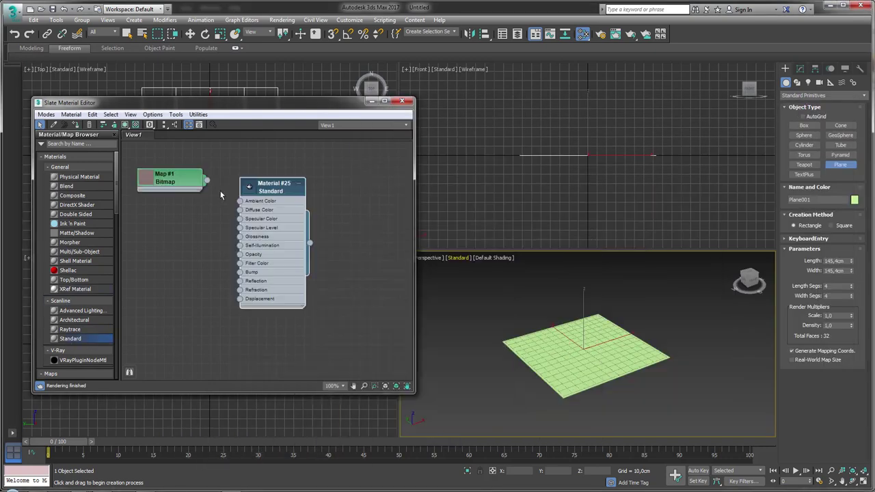
right_click(273, 190)
left_click(318, 204)
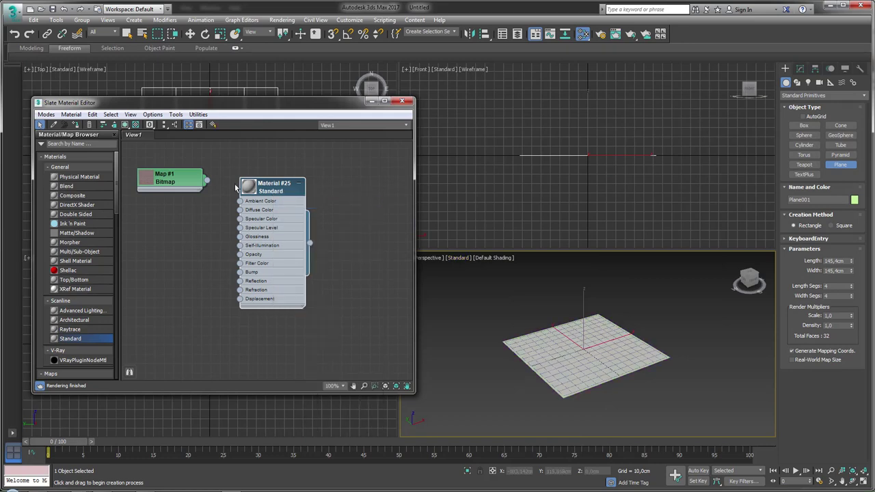
Step: Wire the brick bitmap into Diffuse and show the texture shaded on the plane
left_click_drag(208, 182, 240, 210)
mouse_move(275, 186)
left_mouse_down()
mouse_move(320, 188)
mouse_move(294, 176)
left_mouse_up()
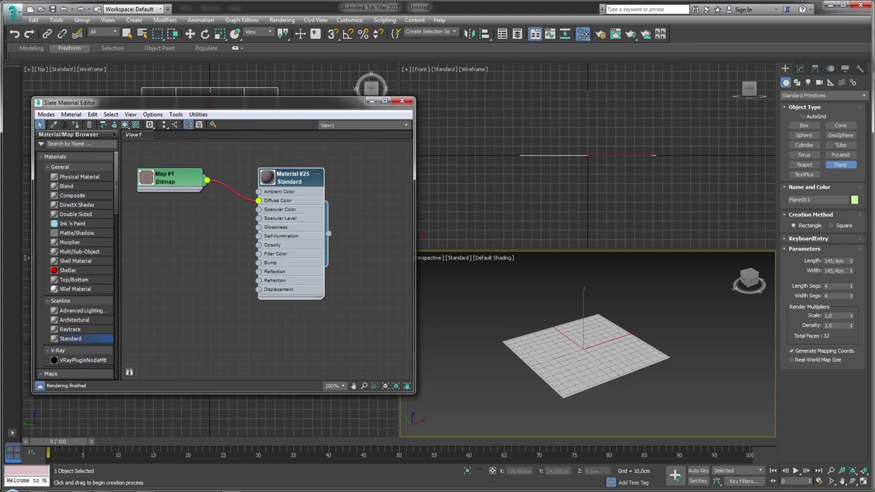
left_click(124, 126)
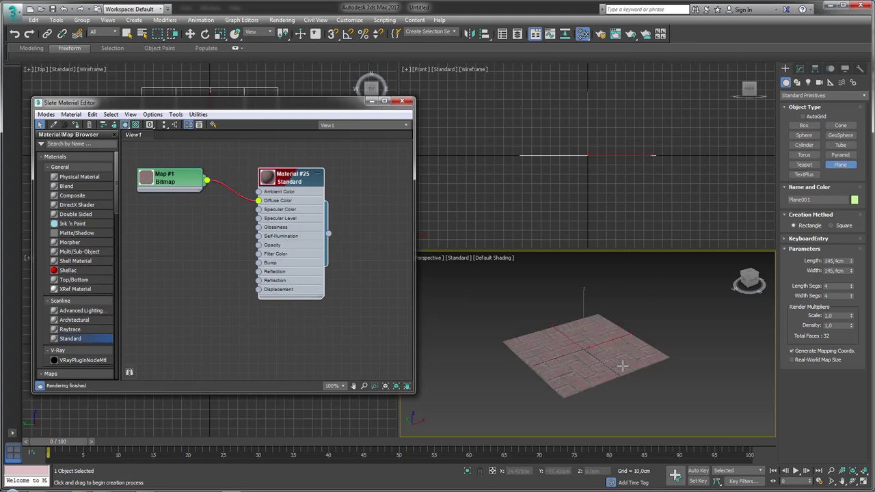
mouse_move(586, 349)
middle_mouse_down("alt")
mouse_move(600, 313)
mouse_move(585, 355)
middle_mouse_up("alt")
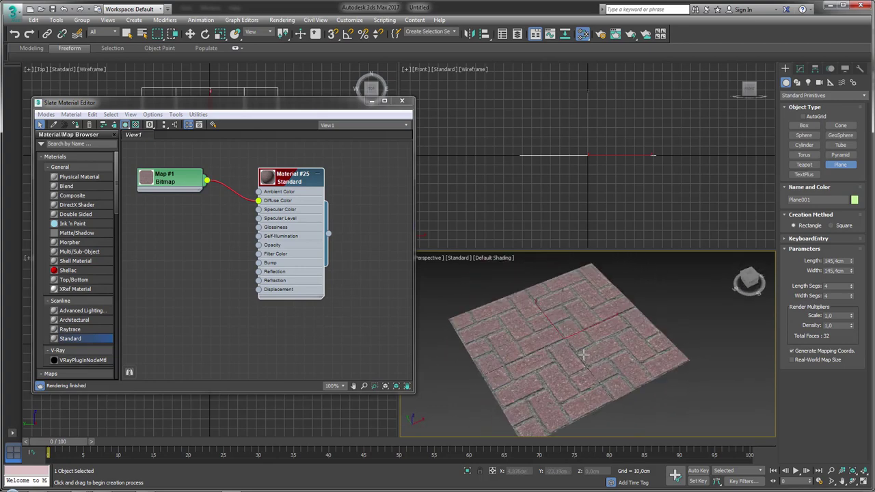
left_click_drag(450, 249, 450, 75)
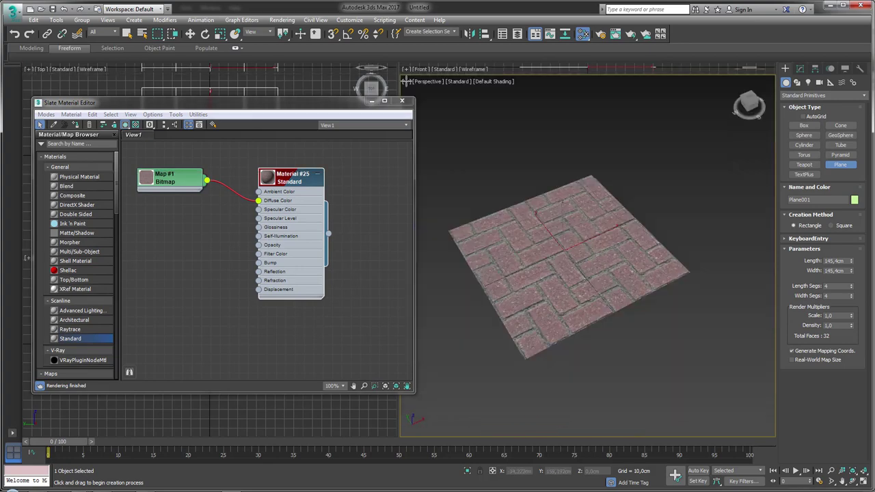
scroll(614, 274, "up", 2)
scroll(615, 275, "up", 2)
scroll(558, 294, "down", 3)
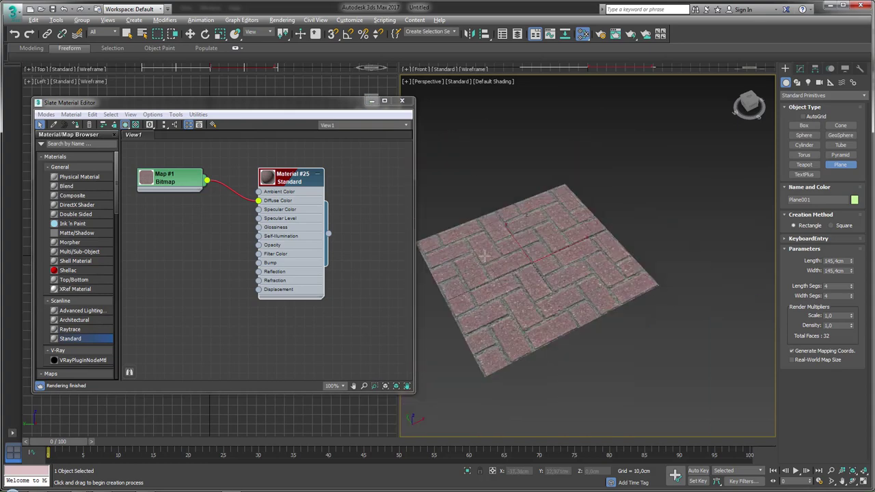
mouse_move(493, 263)
middle_mouse_down("alt")
mouse_move(487, 239)
mouse_move(558, 280)
middle_mouse_up("alt")
Step: Shift-move an independent copy, Plane002, up above the brick plane
key("w")
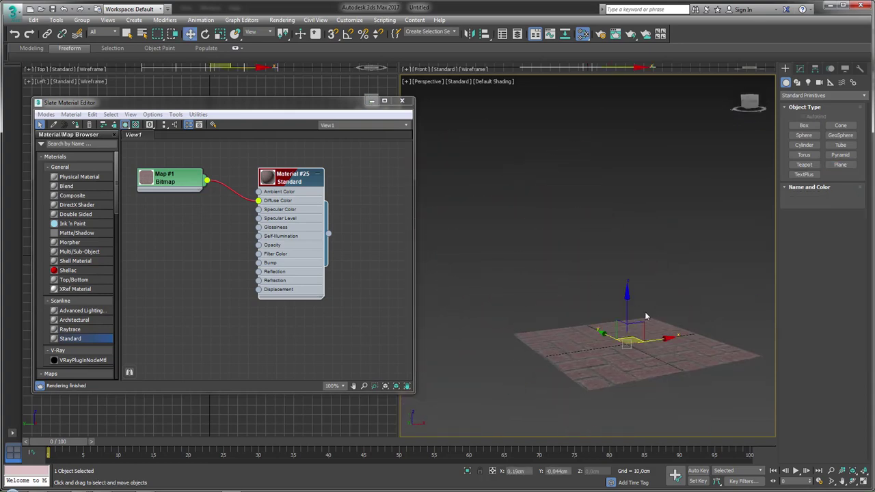
left_click_drag(621, 318, 622, 252, "shift")
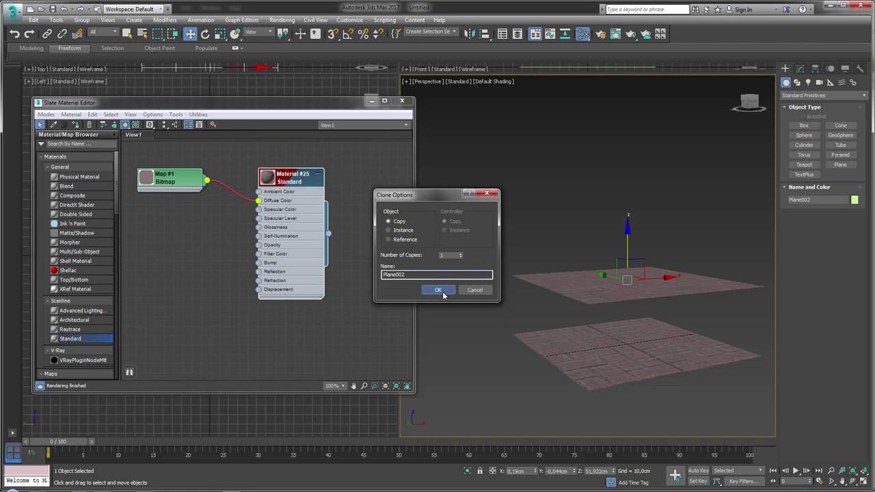
left_click(439, 292)
Step: Add a second Standard material node and assign it to Plane002
middle_click_drag(238, 220, 282, 184)
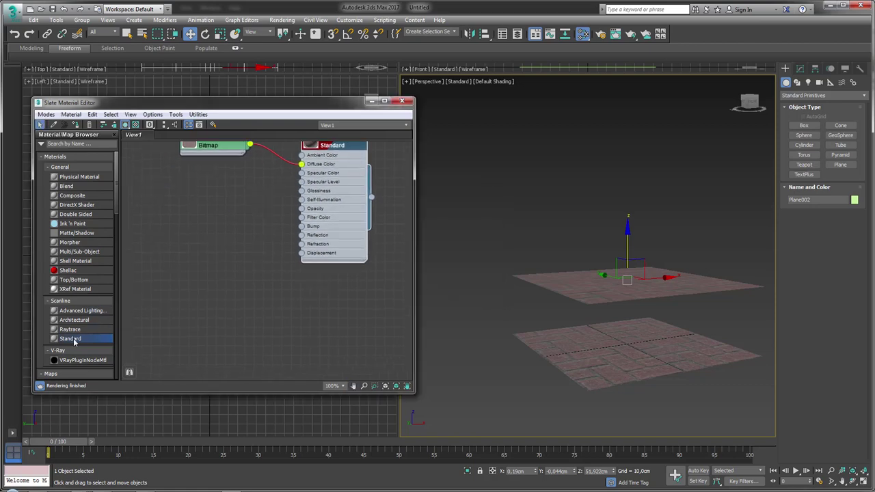
left_click_drag(74, 340, 195, 305)
right_click(207, 304)
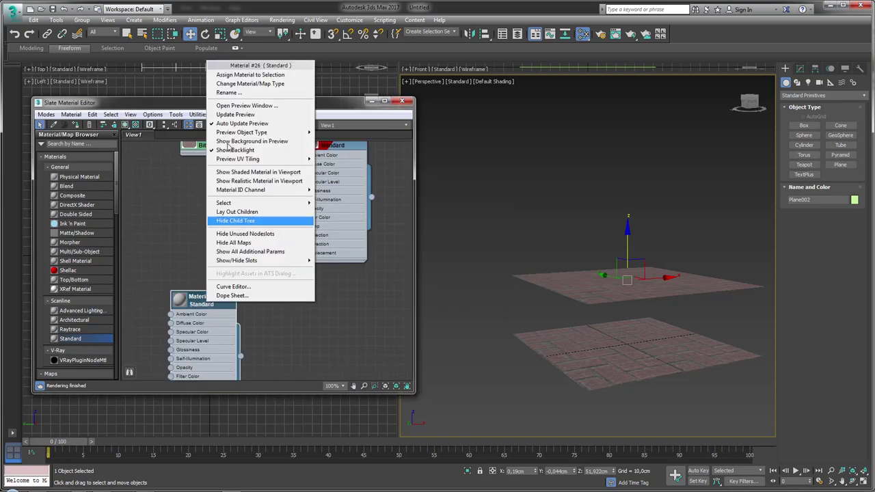
left_click(250, 75)
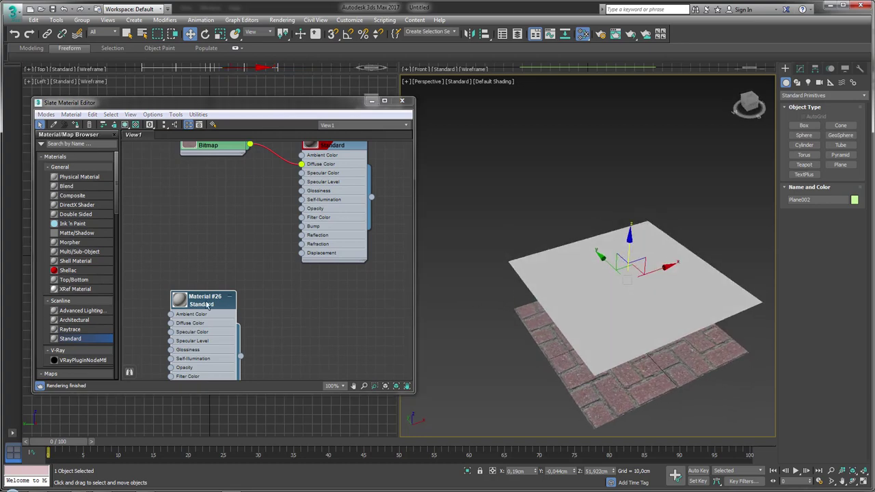
Step: Set the new material's Diffuse colour to blue and turn on Edged Faces
double_click(207, 305)
left_click(303, 215)
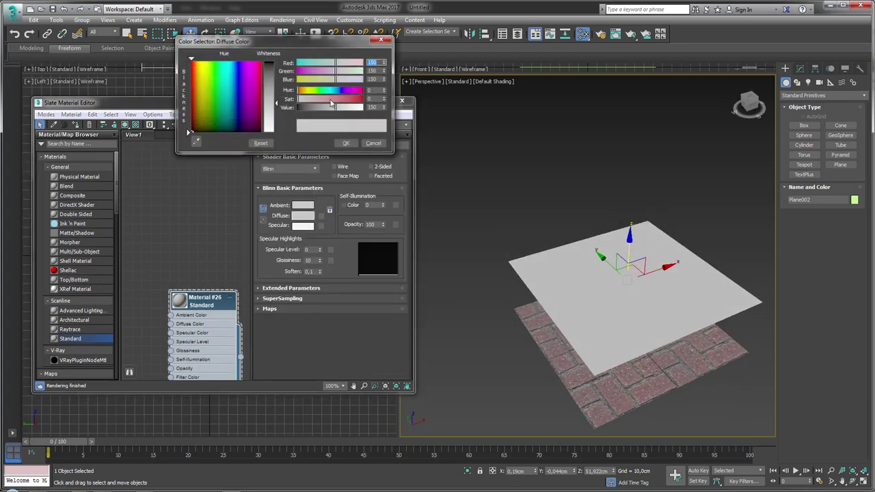
left_click(344, 92)
left_click(352, 99)
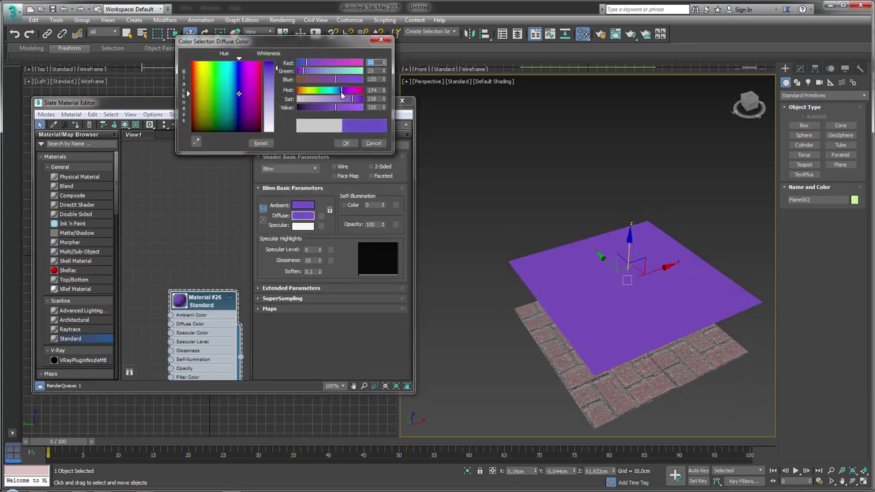
left_click(339, 89)
left_click(346, 143)
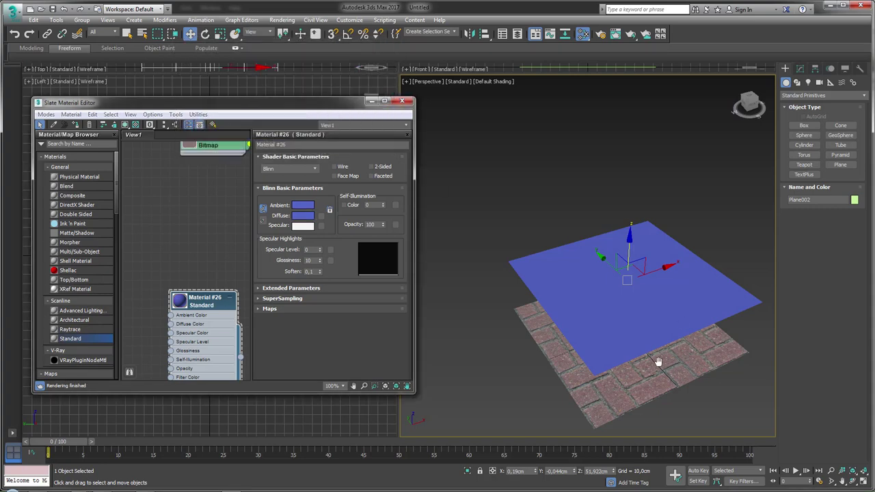
key("F4")
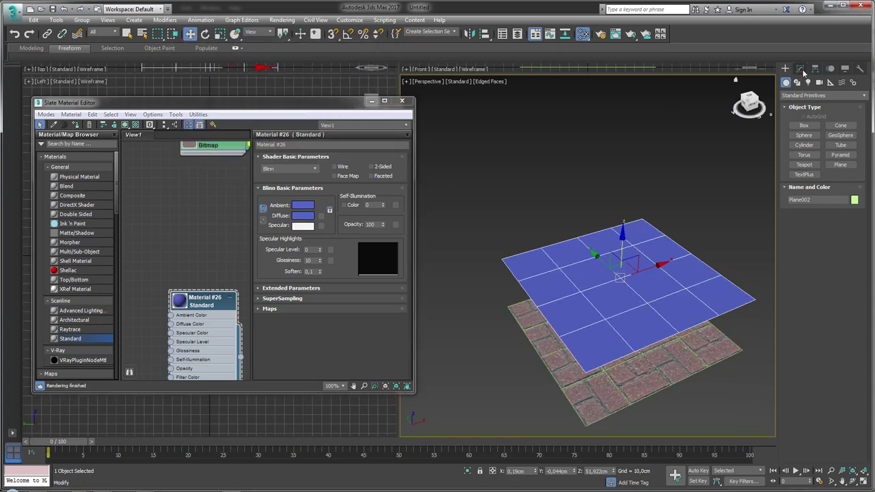
Step: Give Plane002 500 Length Segs and 500 Width Segs, then minimize the material editor
left_click(801, 69)
left_click_drag(851, 232, 850, 225)
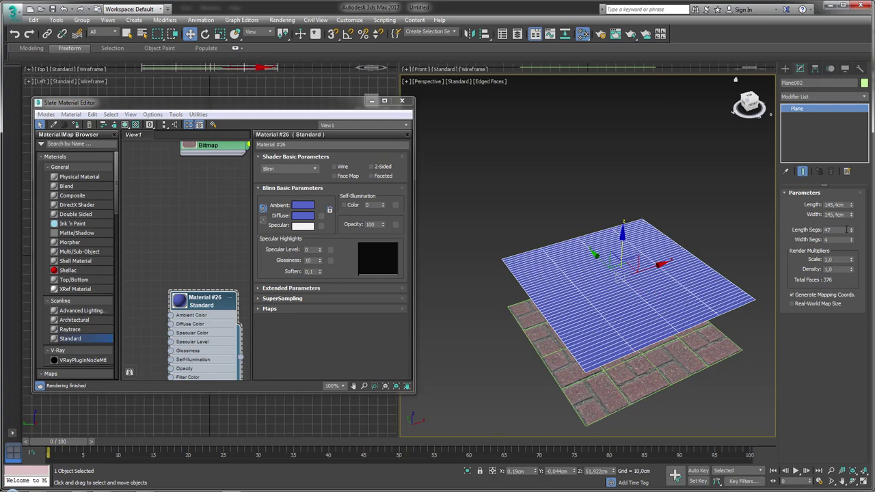
type("500")
key("Tab")
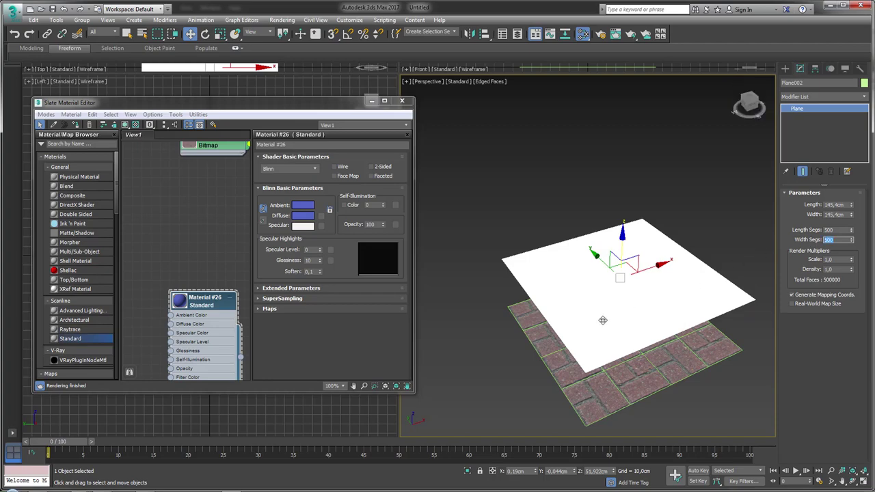
scroll(591, 292, "up", 2)
scroll(592, 269, "up", 2)
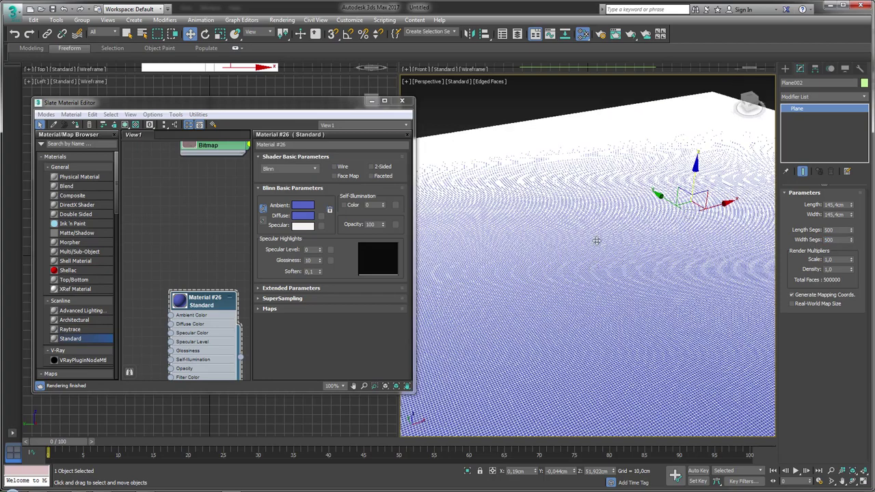
scroll(599, 241, "down", 5)
scroll(617, 235, "down", 2)
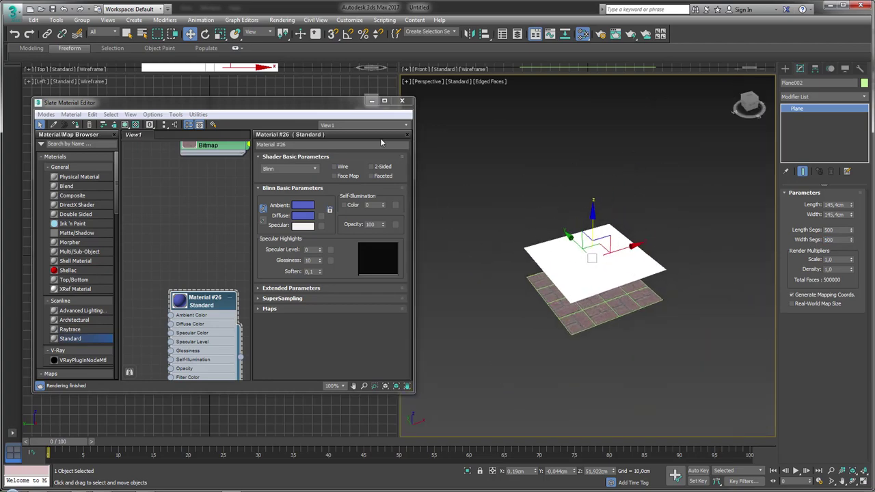
left_click(372, 100)
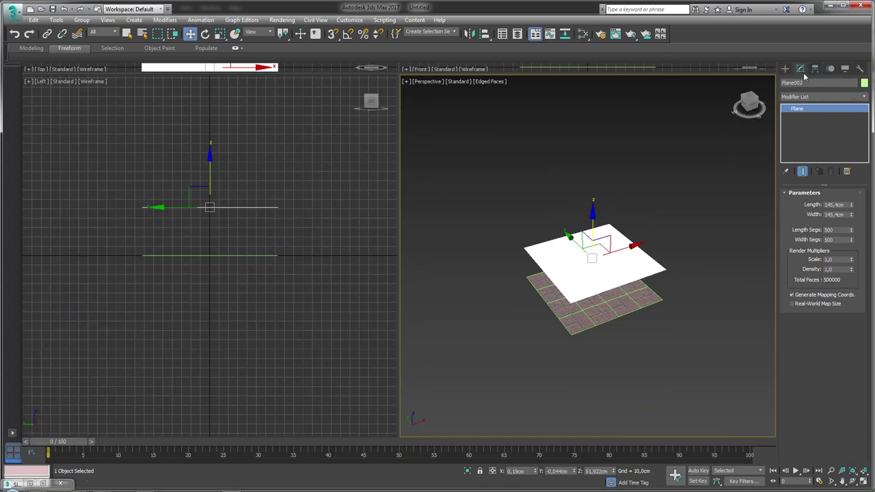
Step: Apply the Displace object-space modifier from the Modifier List to Plane002
left_click(814, 97)
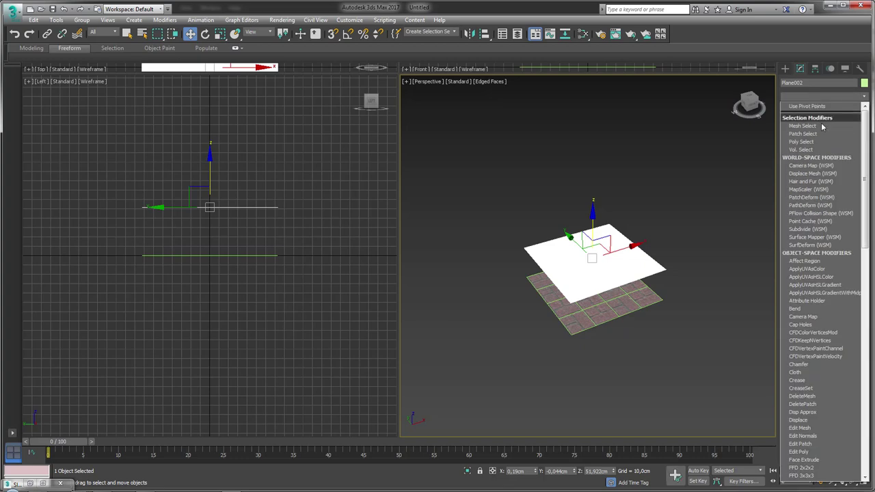
scroll(824, 205, "down", 3)
scroll(824, 210, "down", 1)
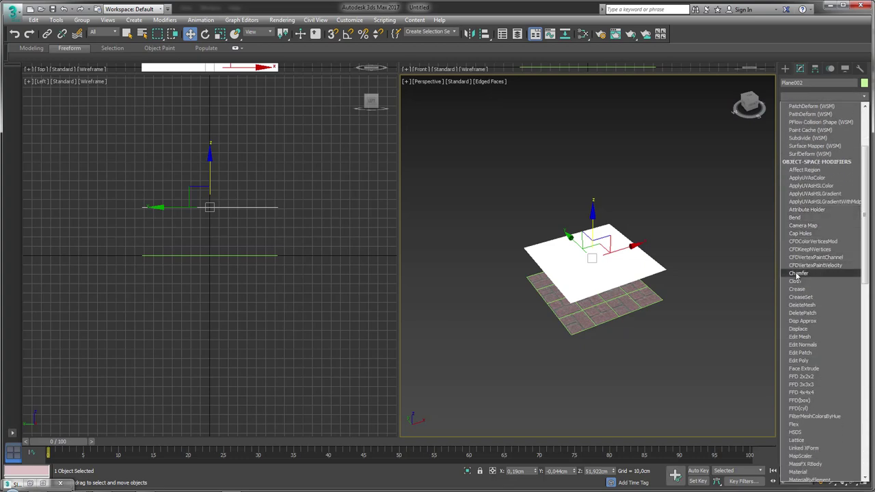
left_click(799, 329)
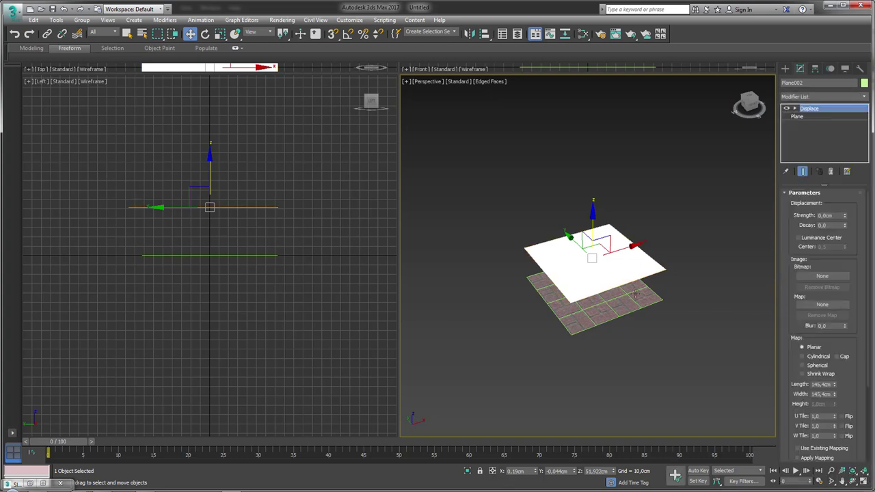
scroll(584, 262, "up", 4)
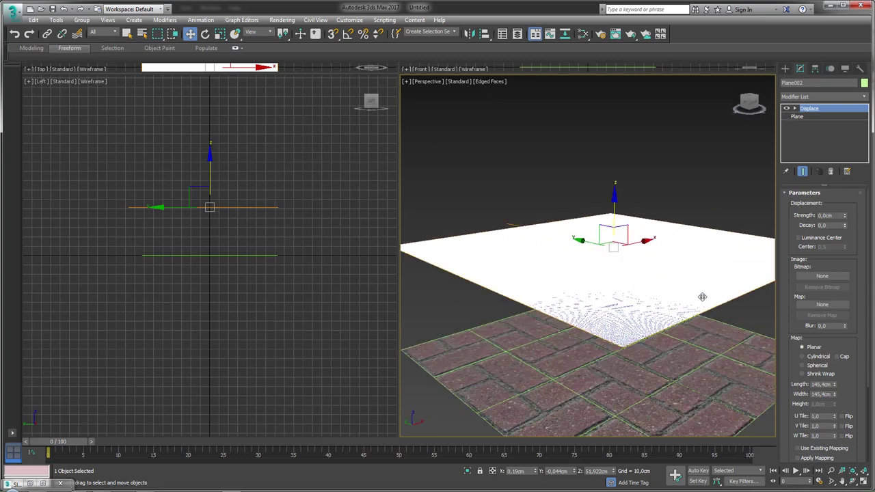
middle_click_drag(702, 297, 592, 274)
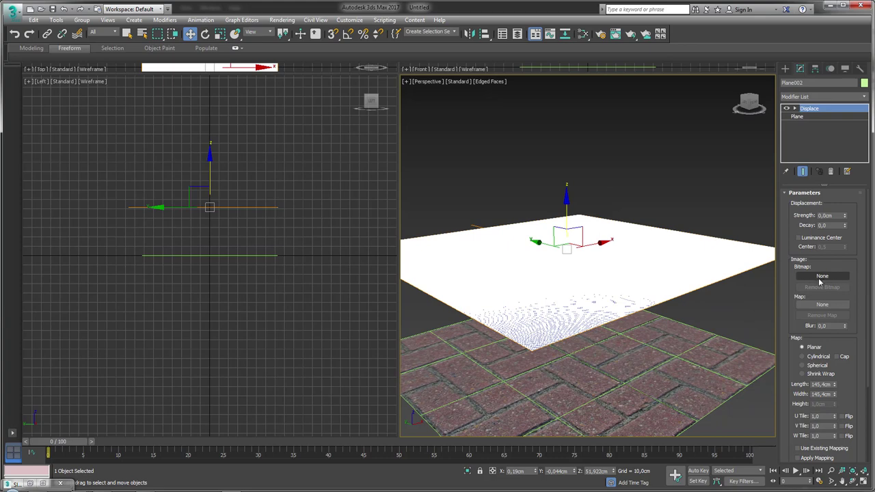
middle_click_drag(684, 262, 657, 275, "alt")
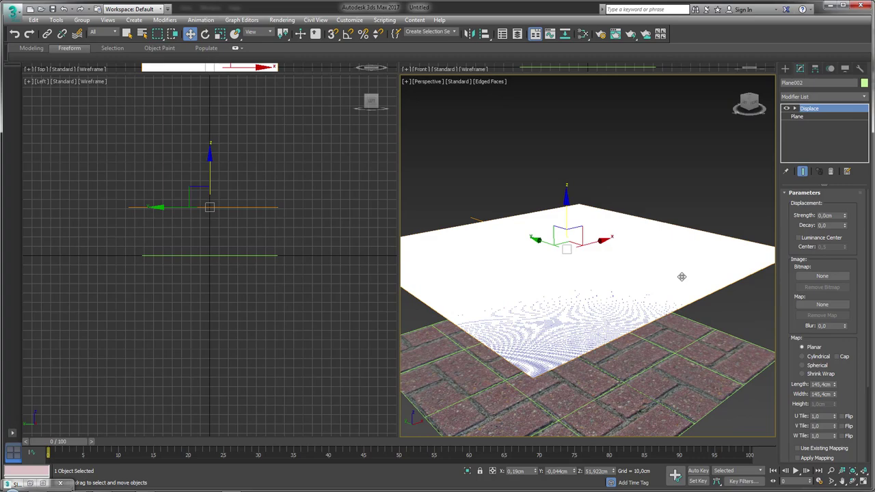
mouse_move(16, 483)
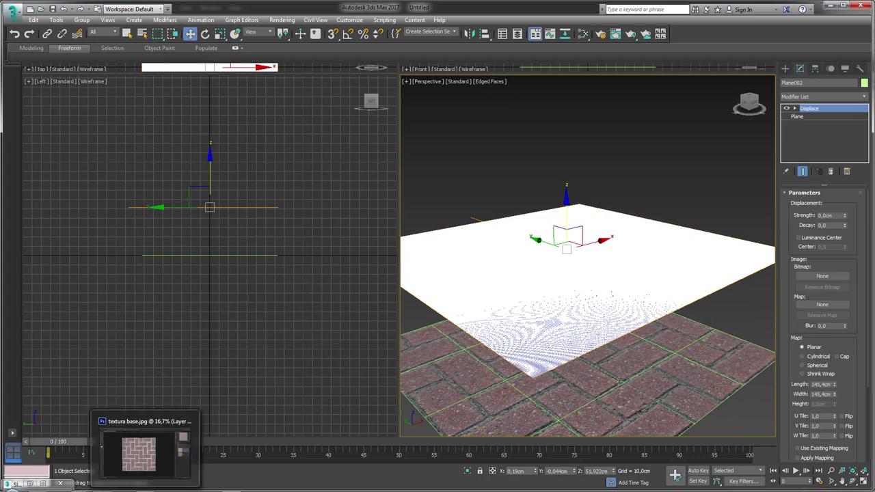
Step: Add a black-filled Layer 3 between Background and the brick Layer 2
left_click(143, 487)
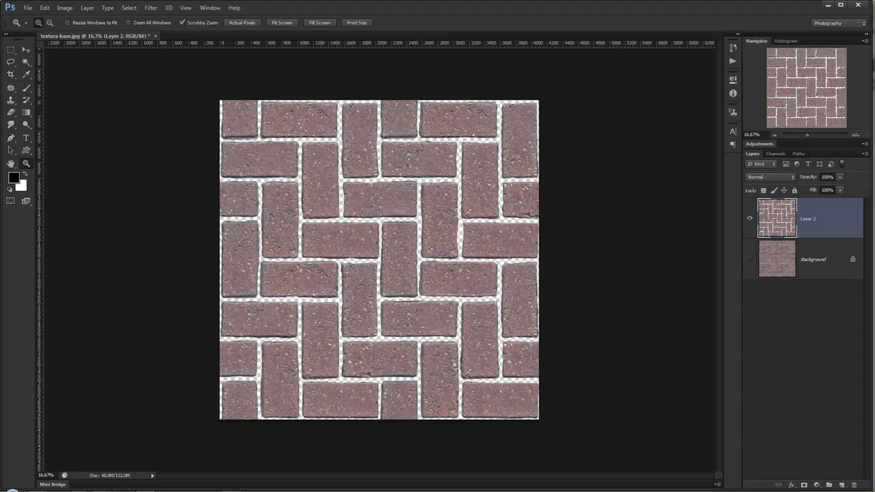
left_click(818, 260)
left_click(842, 484)
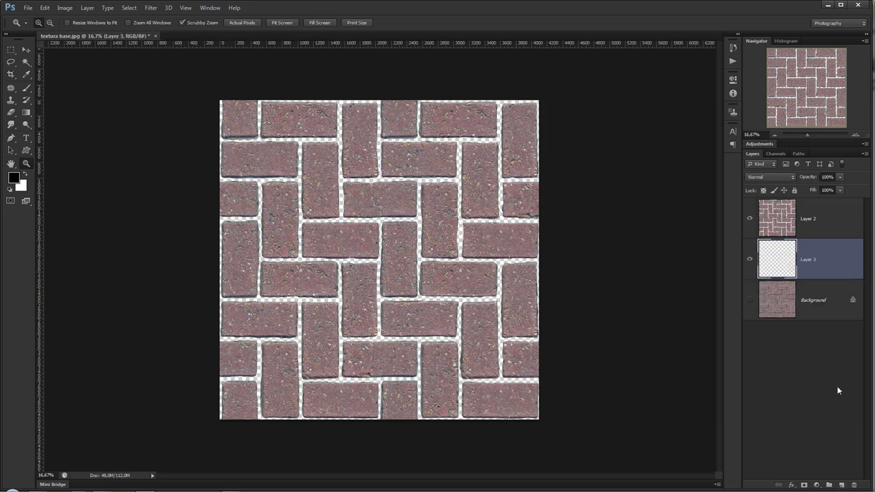
key("alt+BackSpace")
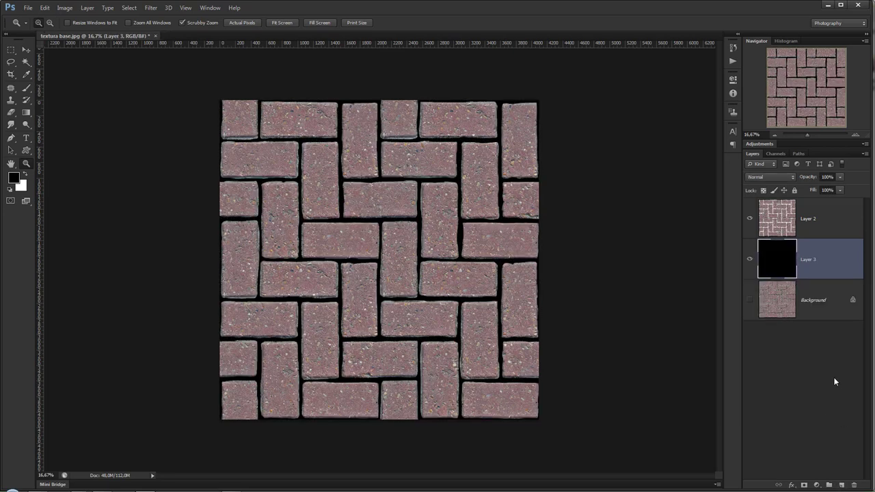
left_click(751, 219)
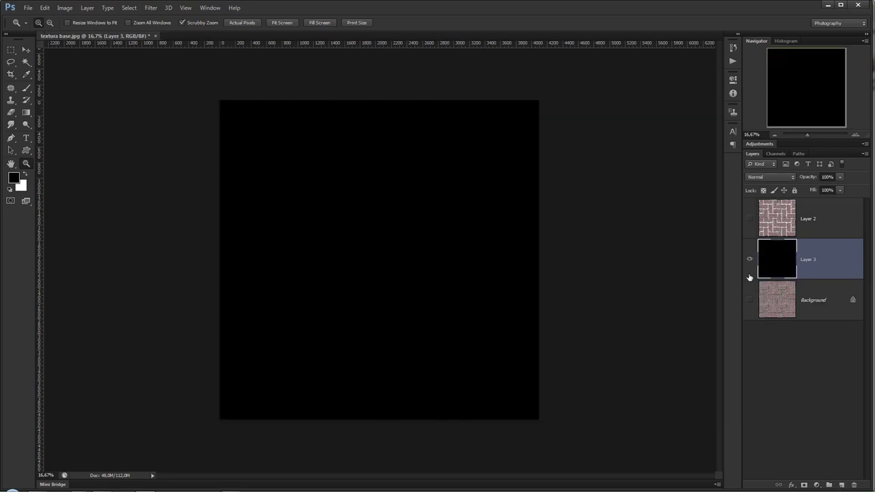
left_click(753, 222)
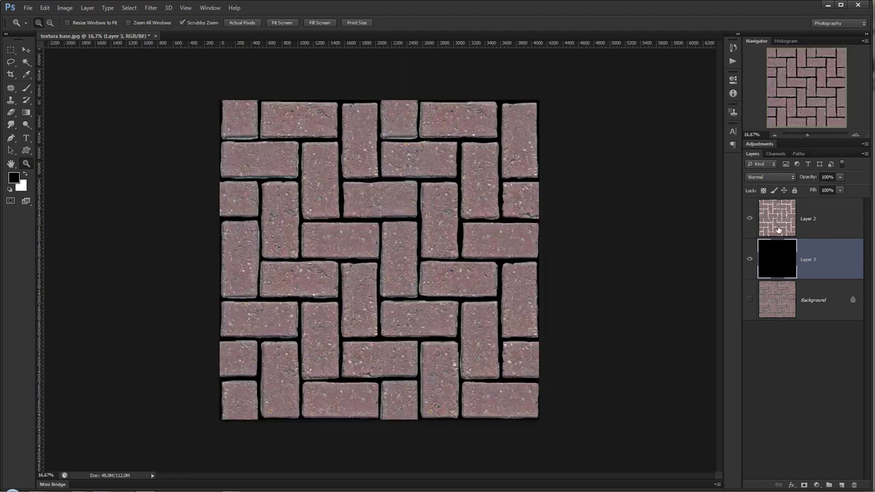
left_click(778, 220)
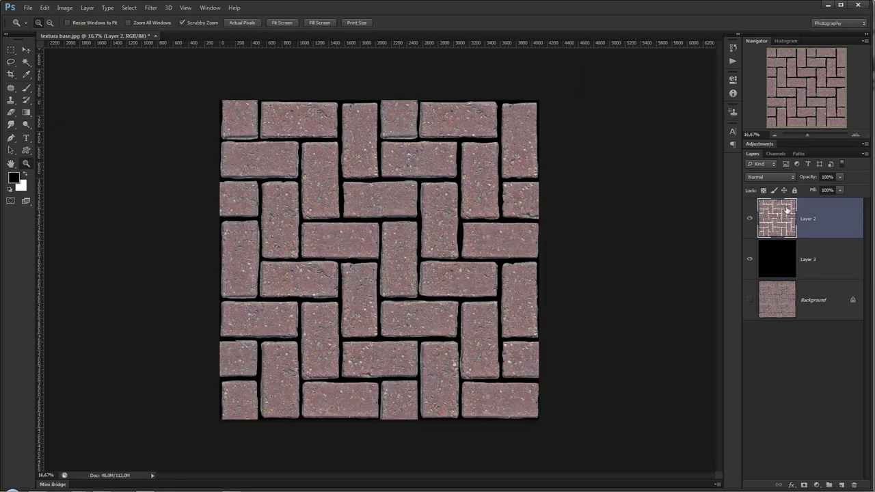
Step: Give Layer 2 a light grey (e2e1e1) Color Overlay
double_click(828, 218)
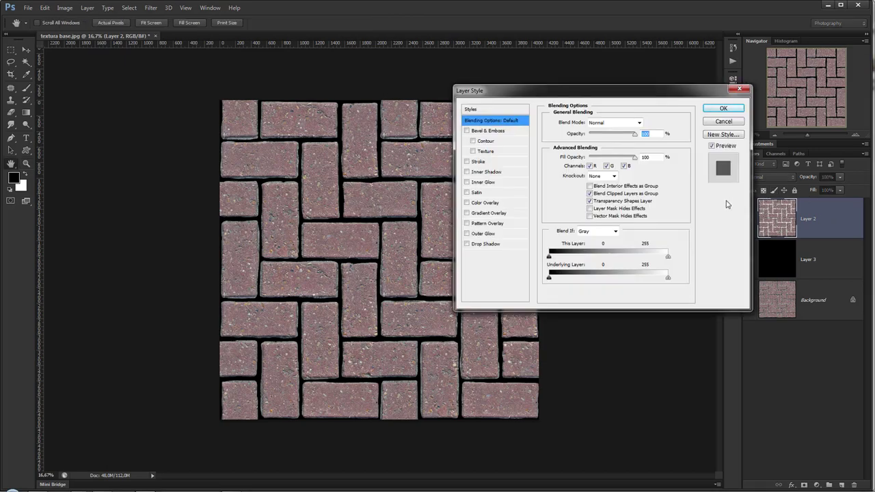
left_click_drag(512, 97, 463, 81)
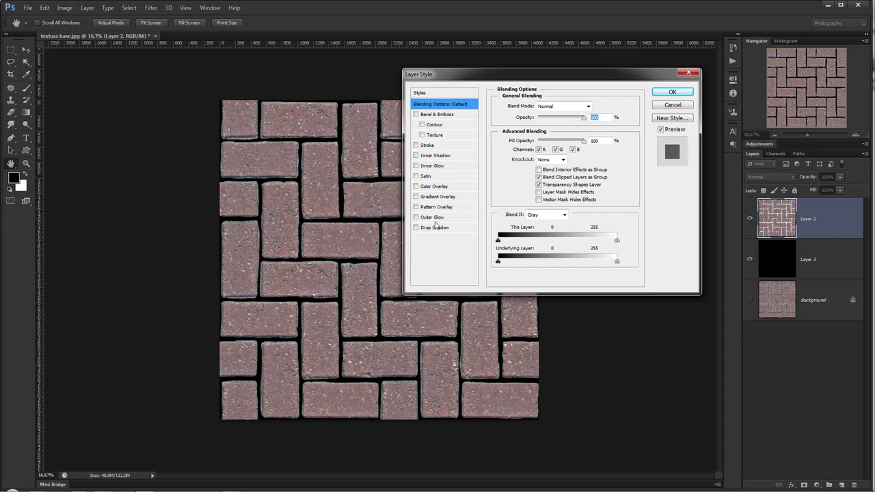
left_click(416, 187)
left_click(432, 187)
left_click(595, 108)
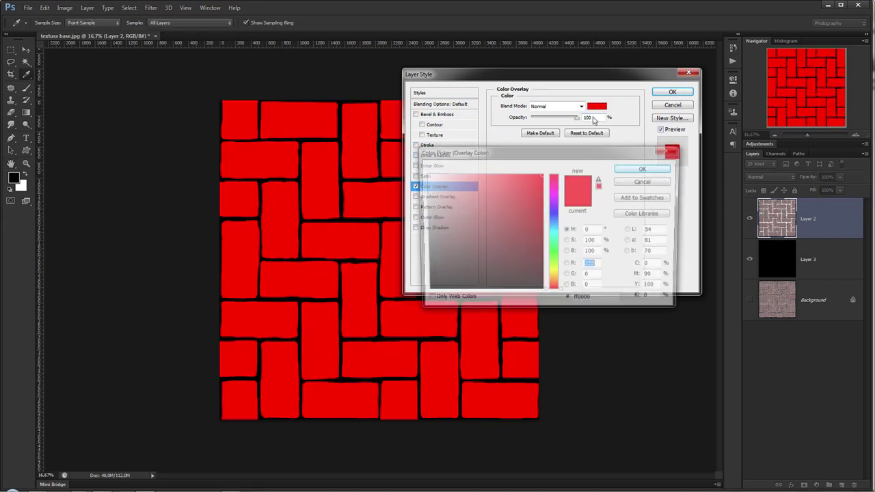
mouse_move(497, 227)
left_mouse_down()
mouse_move(399, 186)
mouse_move(422, 187)
left_mouse_up()
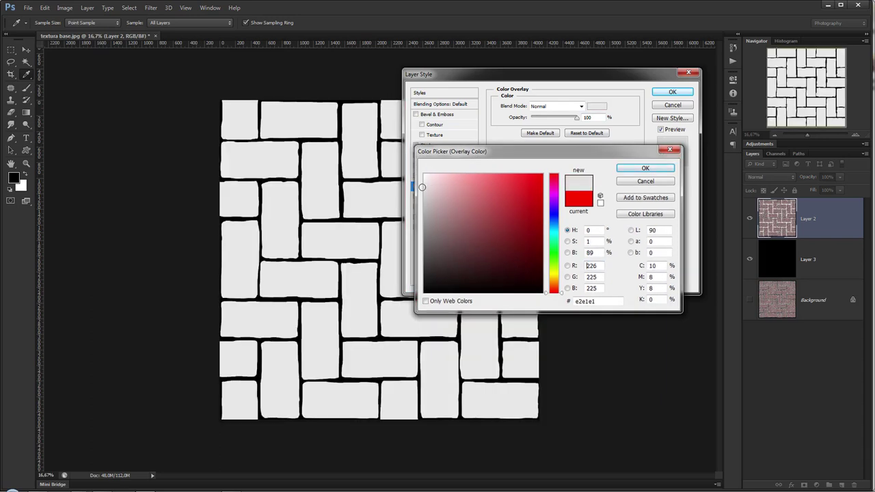
left_click(646, 168)
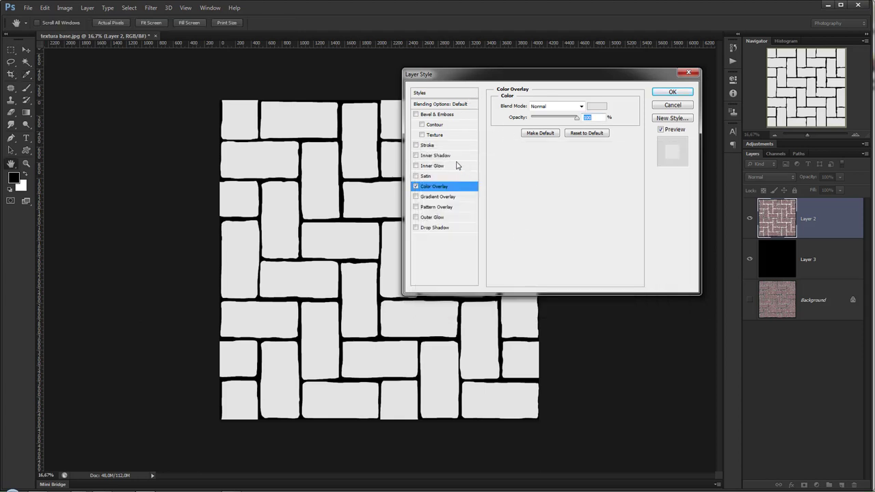
Step: Add an Inner Shadow with Distance 0 and Size about 21, and apply the layer style
left_click(430, 158)
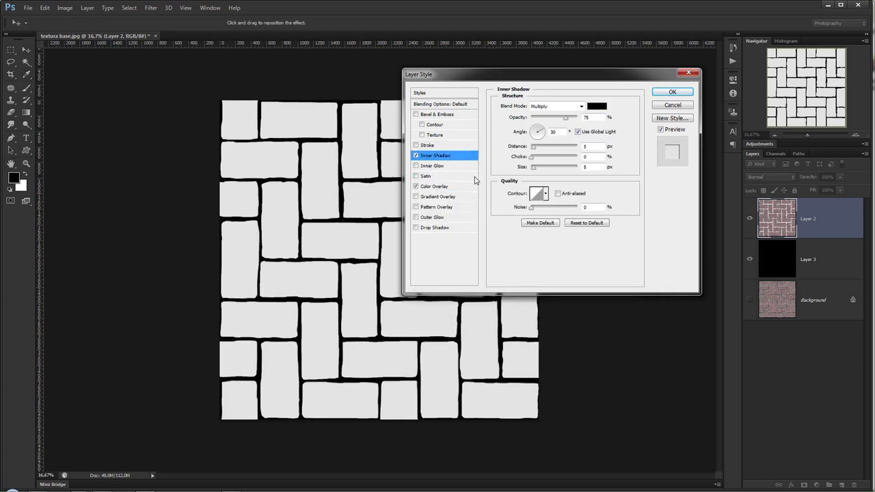
left_click_drag(330, 250, 316, 285)
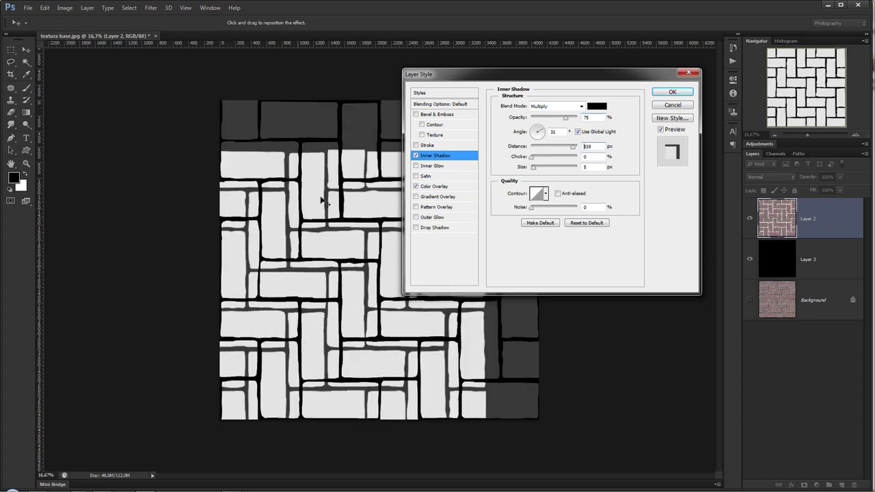
left_click_drag(316, 285, 303, 206)
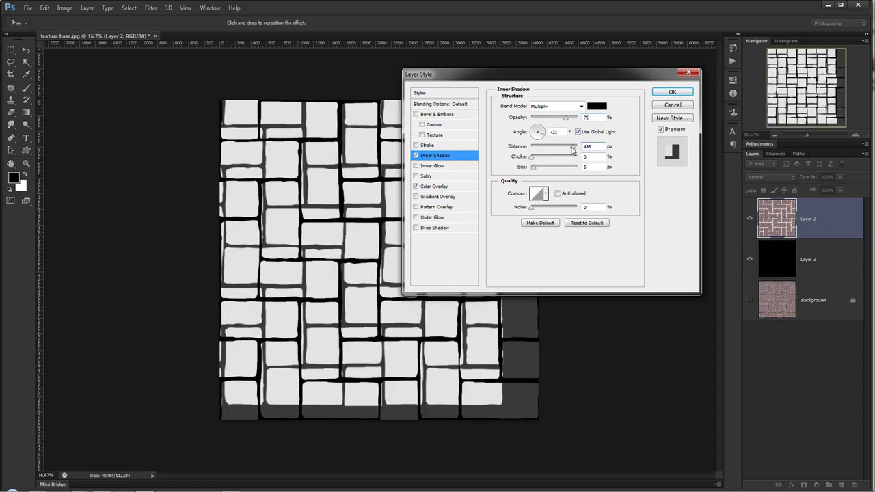
left_click_drag(572, 147, 528, 150)
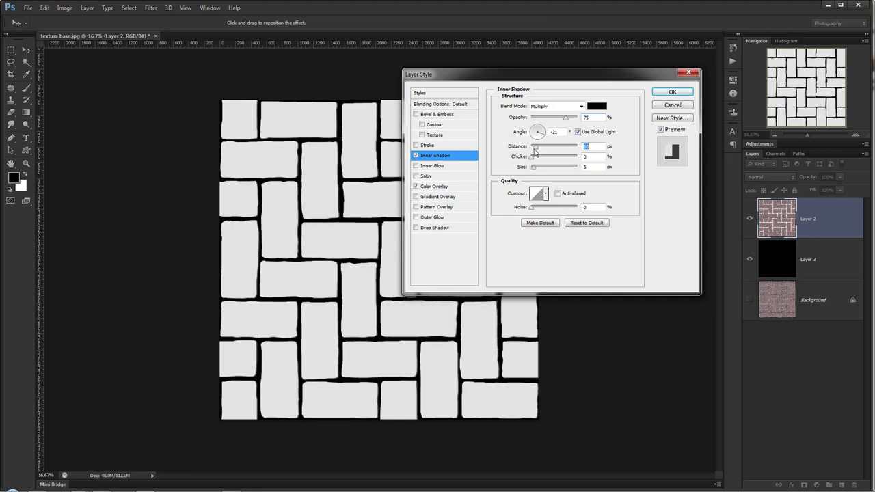
mouse_move(532, 167)
left_mouse_down()
mouse_move(548, 167)
mouse_move(534, 167)
mouse_move(540, 161)
left_mouse_up()
left_click(533, 157)
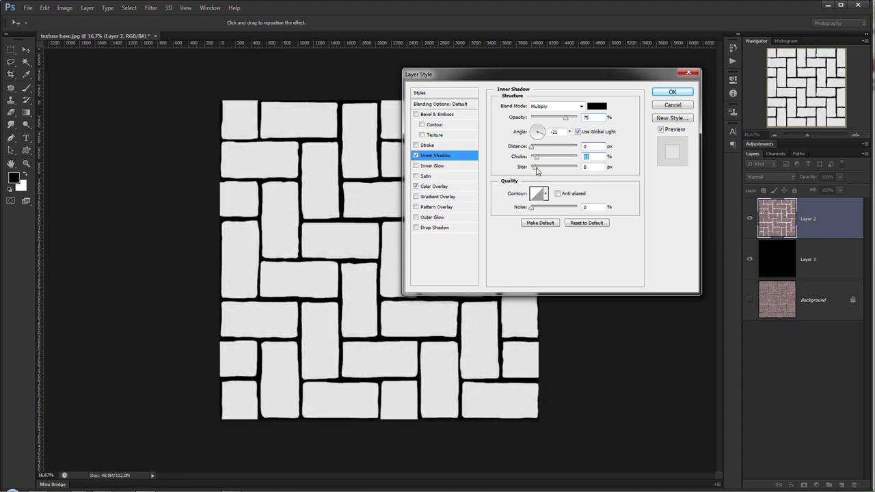
left_click_drag(535, 167, 542, 168)
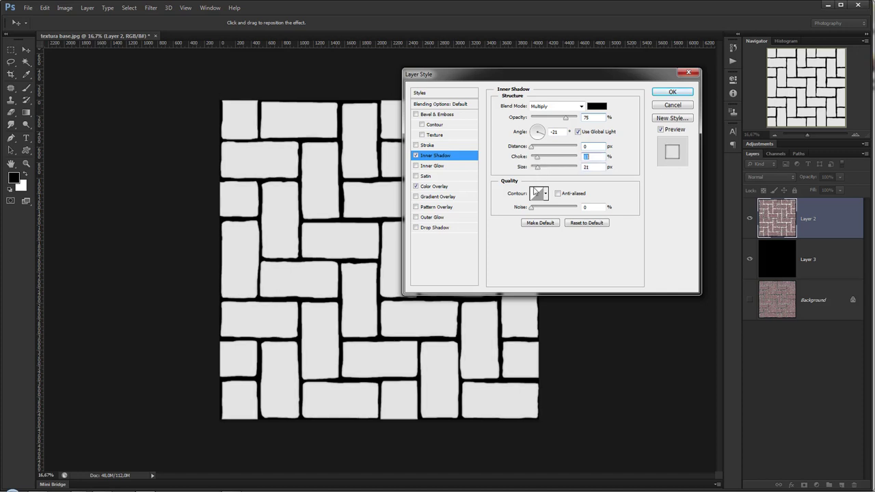
left_click(672, 91)
Step: Save the grey-and-black brick map as displace in JPEG format, accepting the JPEG options
key("ctrl+shift+s")
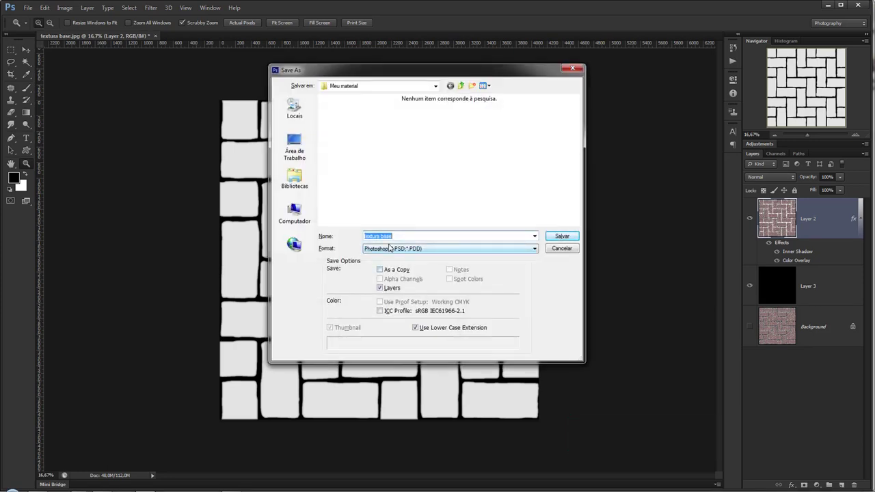
type("d")
left_click(390, 249)
key("Down")
key("Down")
key("Down")
key("Down")
key("Down")
key("Down")
key("Return")
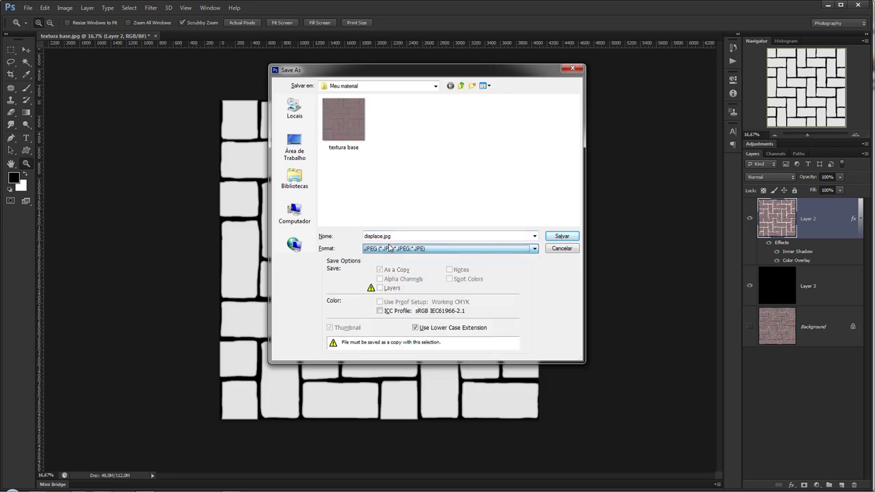
key("Return")
key("Return")
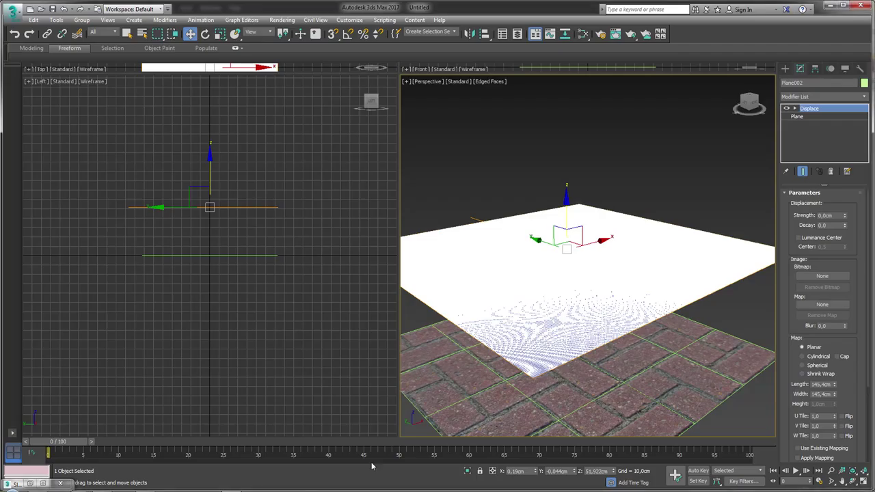
Step: Load displace.jpg from the Meu material folder as the Displace modifier's bitmap
mouse_move(582, 275)
middle_mouse_down()
mouse_move(608, 253)
mouse_move(606, 301)
middle_mouse_up()
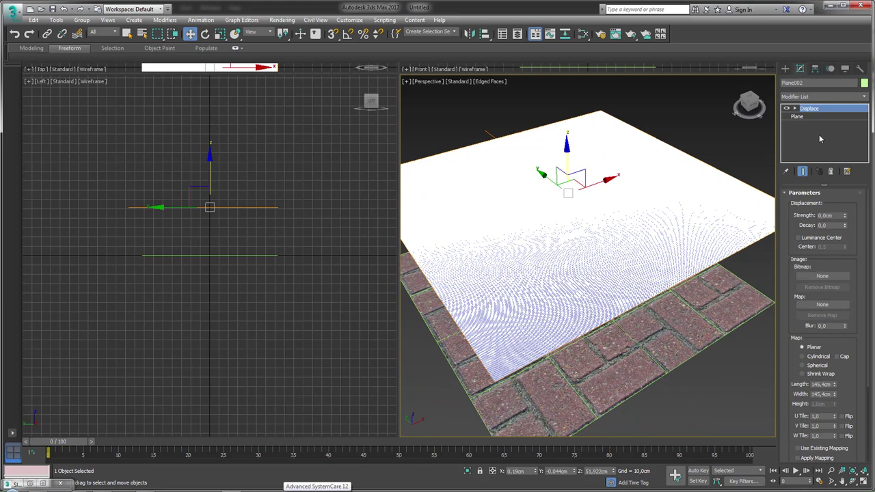
left_click(823, 277)
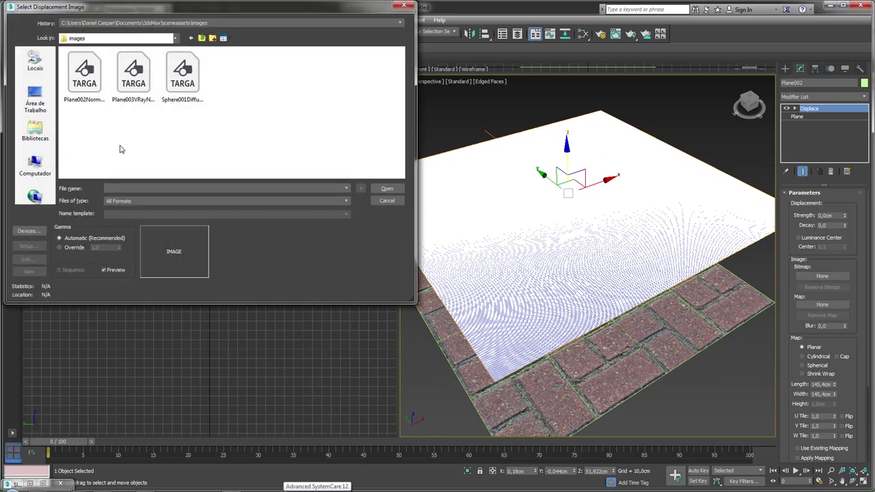
left_click(36, 101)
double_click(93, 115)
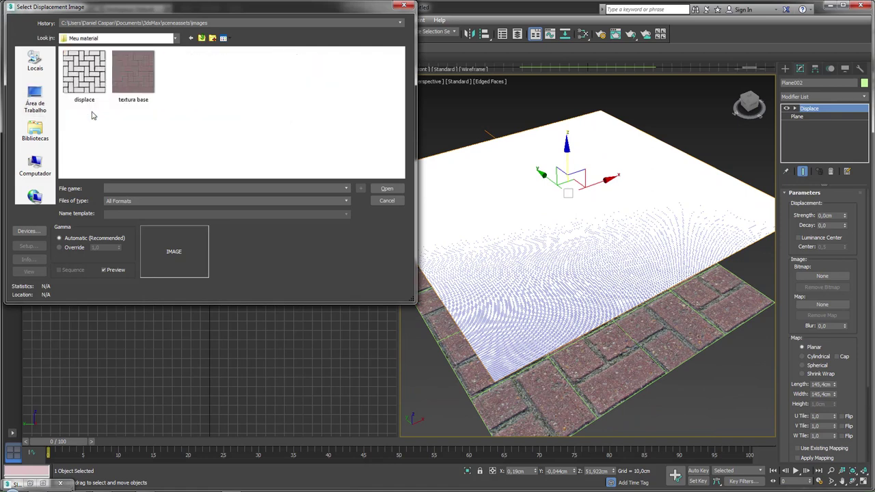
left_click(84, 72)
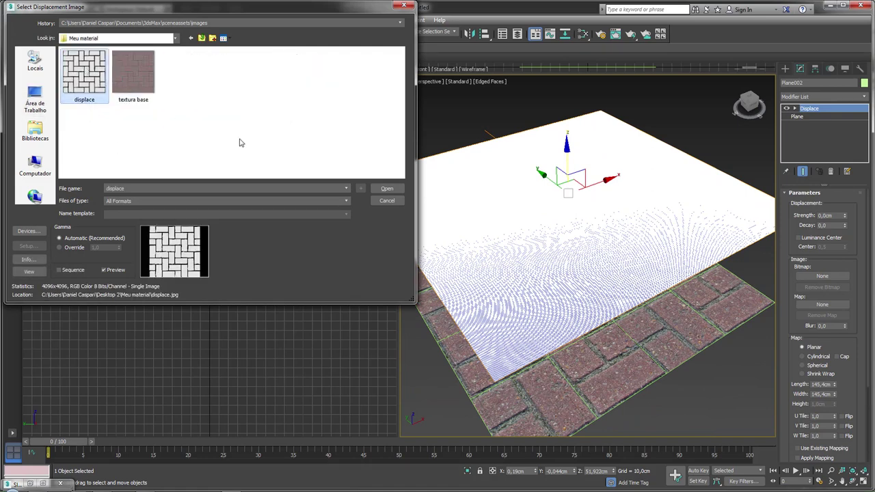
left_click(393, 188)
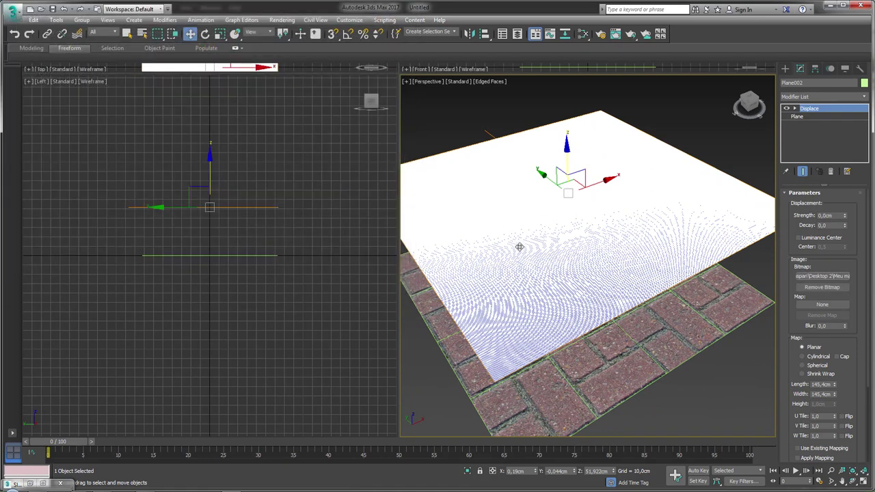
Step: Switch to Default Shading and raise the Displace strength to 3.41cm to lift the bricks
key("F4")
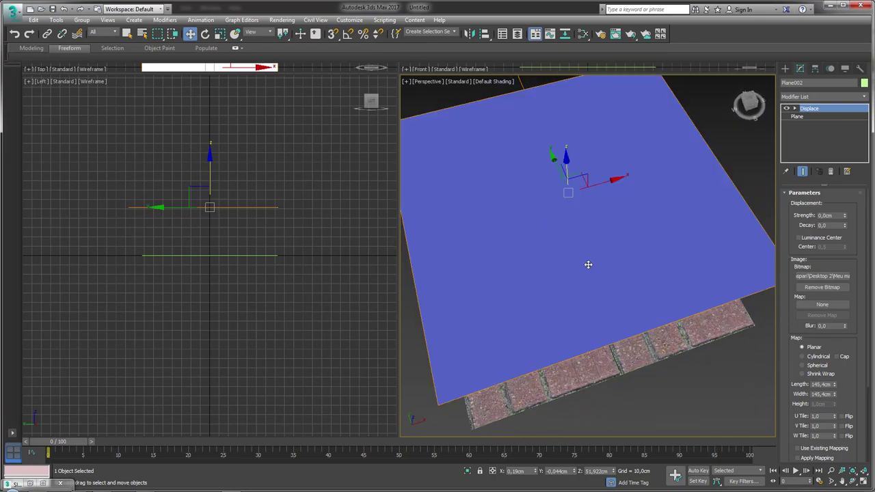
mouse_move(586, 262)
middle_mouse_down("alt")
mouse_move(593, 307)
mouse_move(553, 237)
mouse_move(592, 307)
mouse_move(581, 273)
middle_mouse_up("alt")
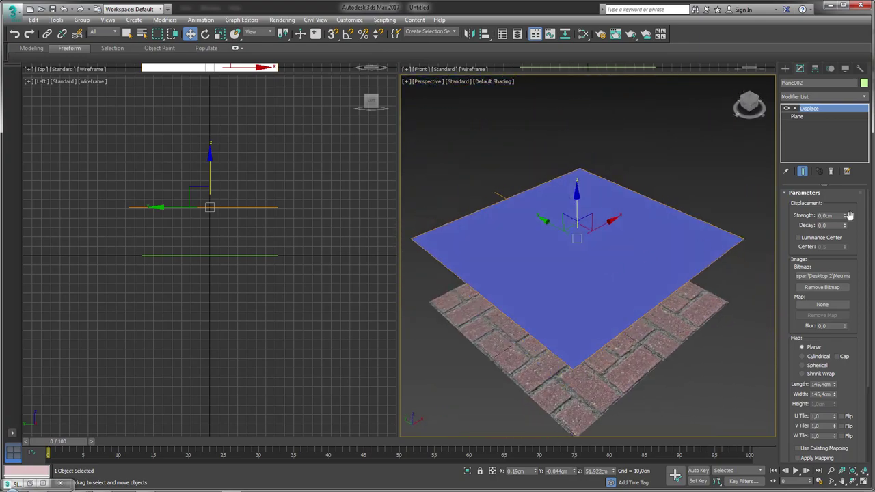
left_click_drag(846, 217, 837, 34)
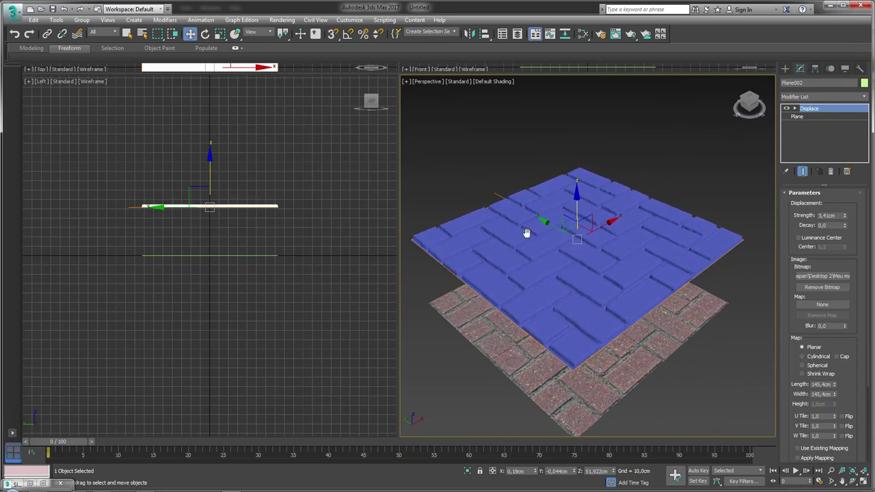
scroll(506, 273, "up", 5)
scroll(496, 302, "up", 2)
scroll(608, 312, "down", 3)
scroll(563, 297, "up", 4)
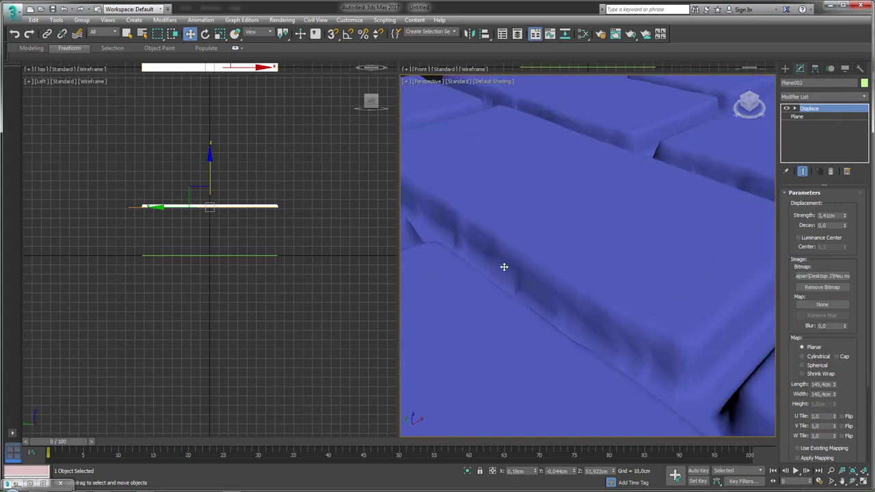
scroll(520, 274, "down", 5)
mouse_move(524, 294)
middle_mouse_down("alt")
mouse_move(496, 299)
mouse_move(497, 290)
middle_mouse_up("alt")
scroll(453, 309, "up", 2)
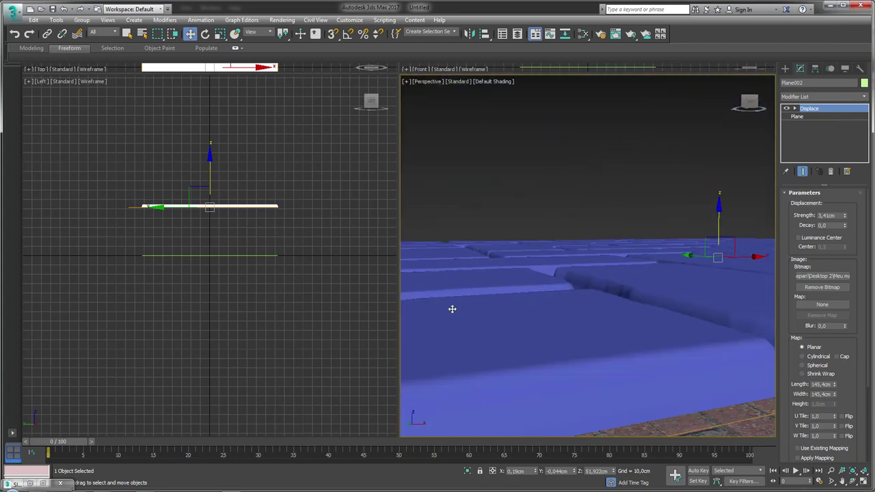
scroll(482, 319, "down", 3)
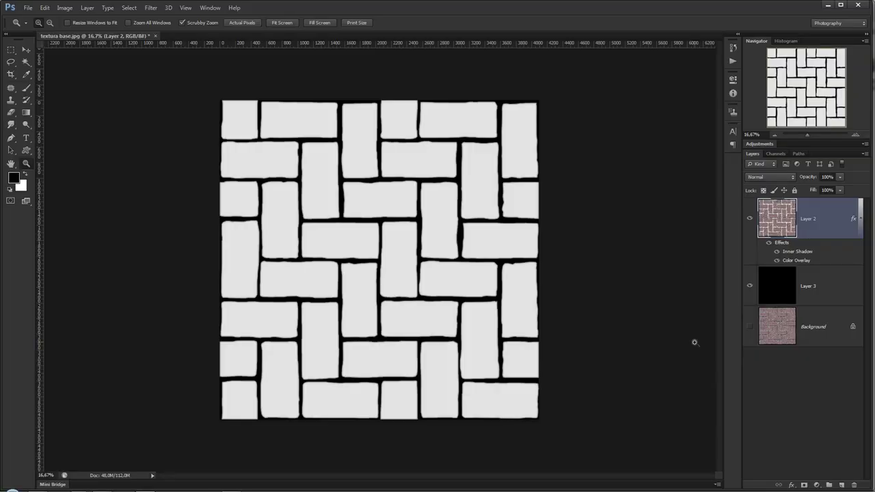
Step: Duplicate the Background layer and mask the copy to Layer 2's brick shapes
left_click(803, 326)
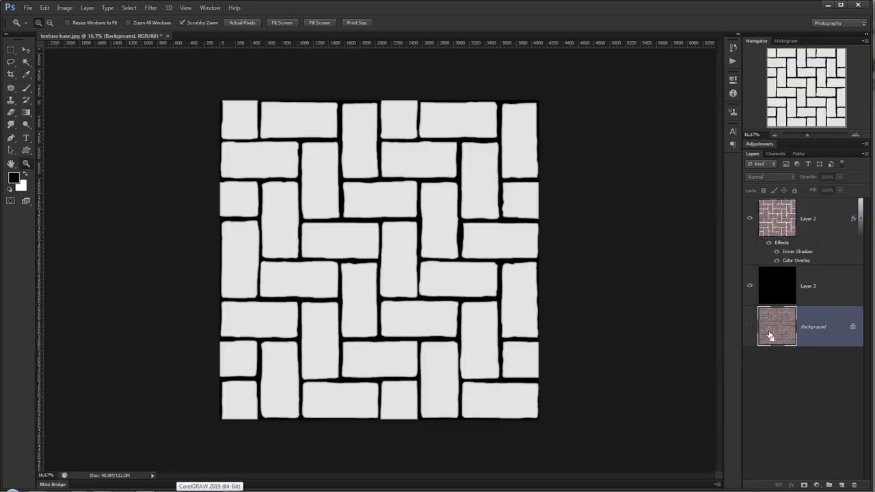
mouse_move(759, 332)
left_mouse_down("alt")
mouse_move(771, 337)
mouse_move(776, 231)
left_mouse_up("alt")
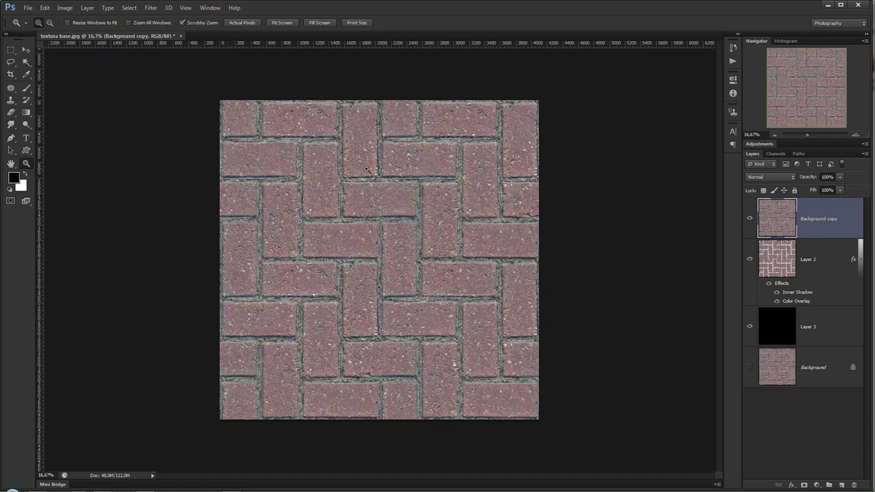
left_click(776, 267, "ctrl")
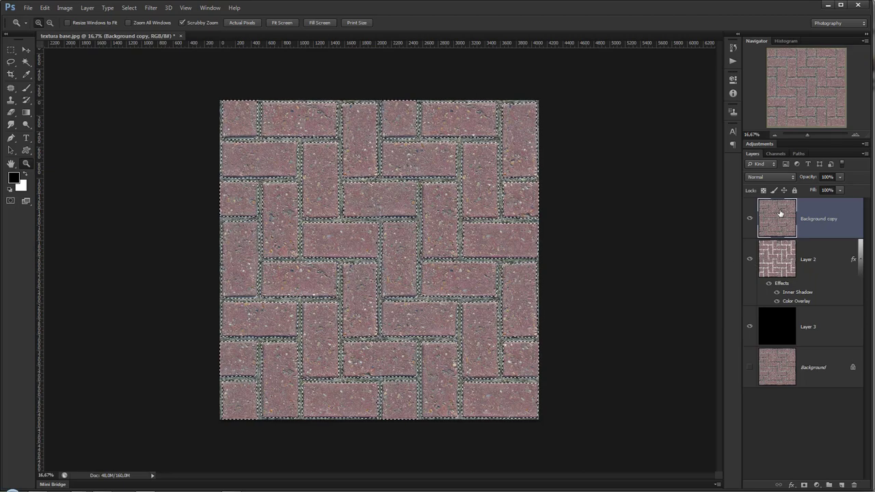
left_click(804, 485)
Step: Check the brick mask, then select the Background copy image and desaturate it
left_click_drag(750, 261, 747, 457)
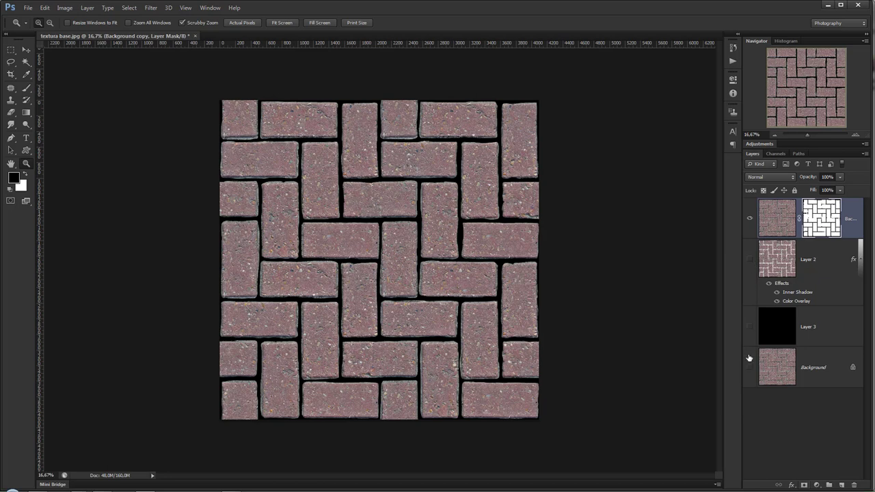
left_click_drag(751, 372, 750, 259)
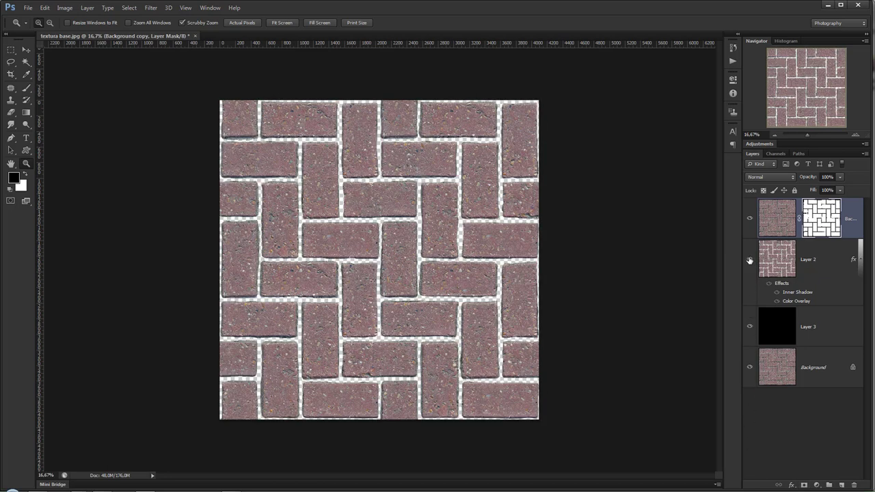
left_click(776, 217)
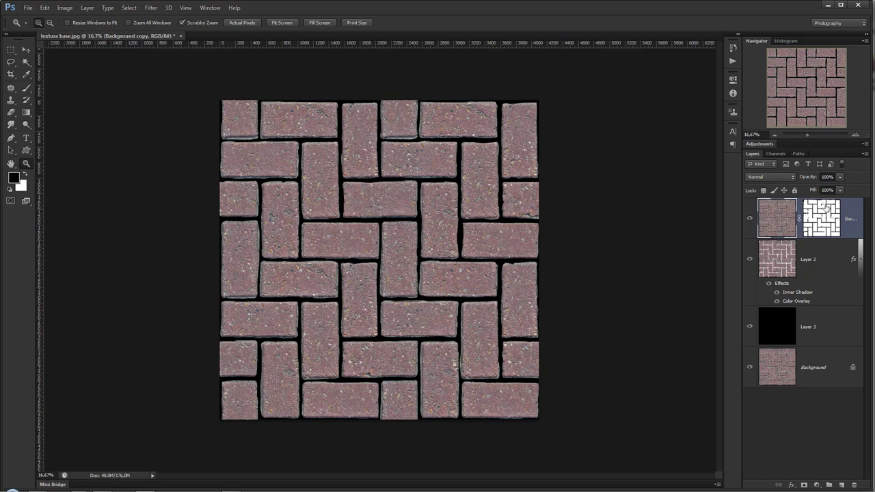
key("ctrl+shift+u")
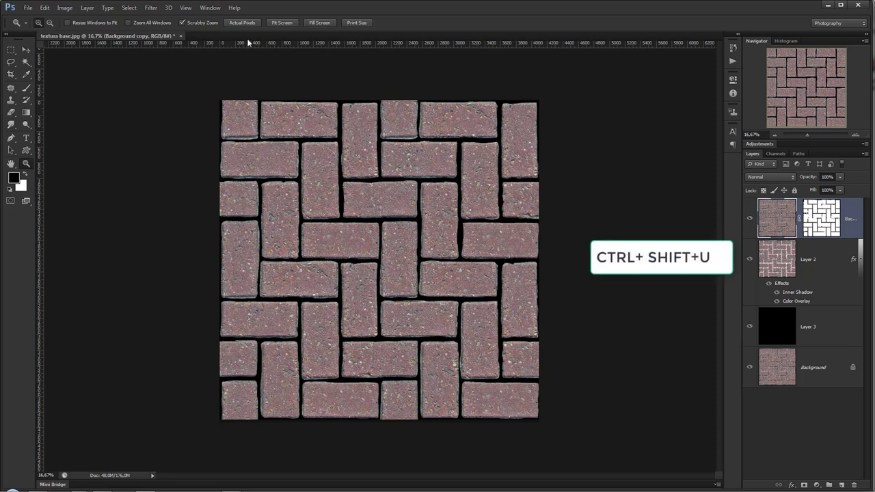
Step: Make the brick layer fully grey with Hue/Saturation at Saturation -100
left_click(65, 8)
mouse_move(79, 31)
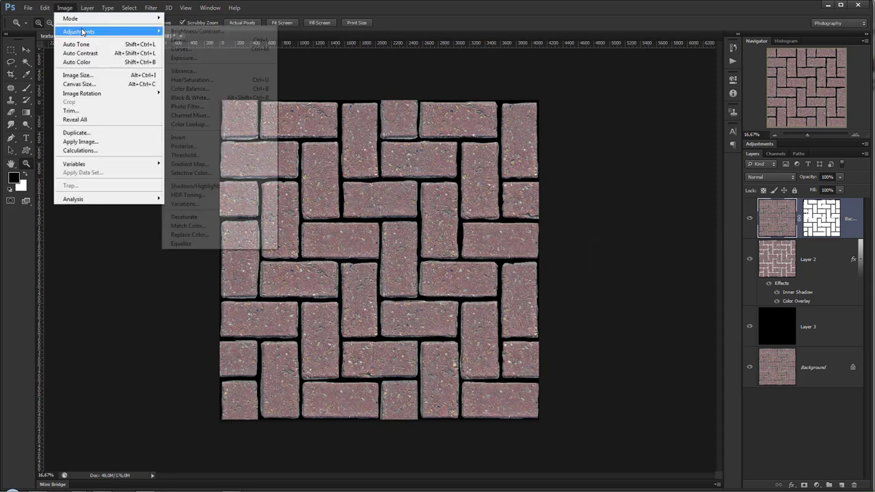
left_click(210, 80)
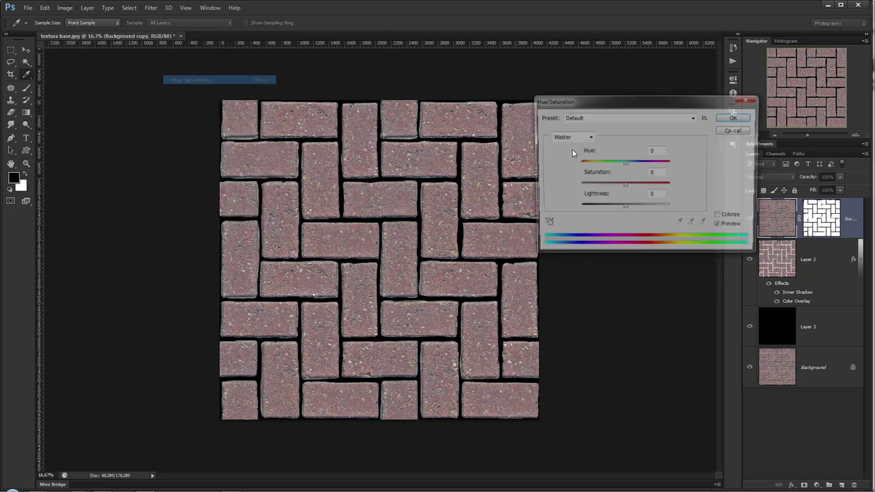
left_click_drag(625, 189, 572, 190)
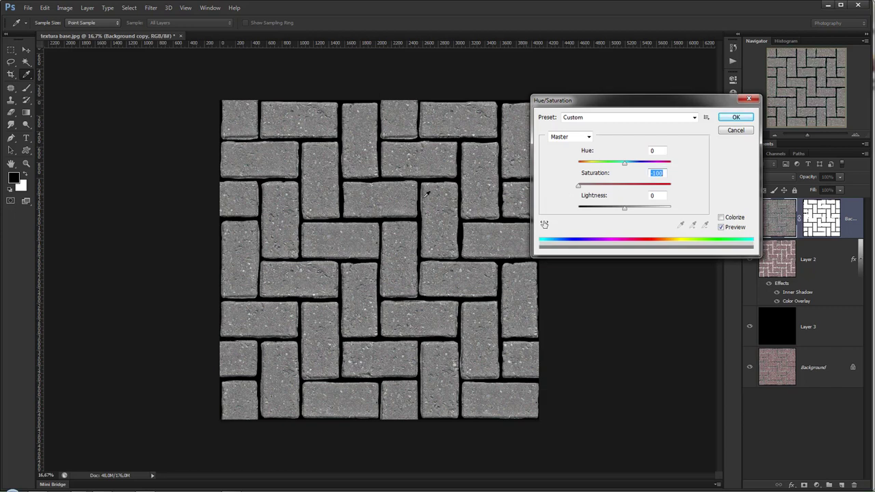
left_click(734, 118)
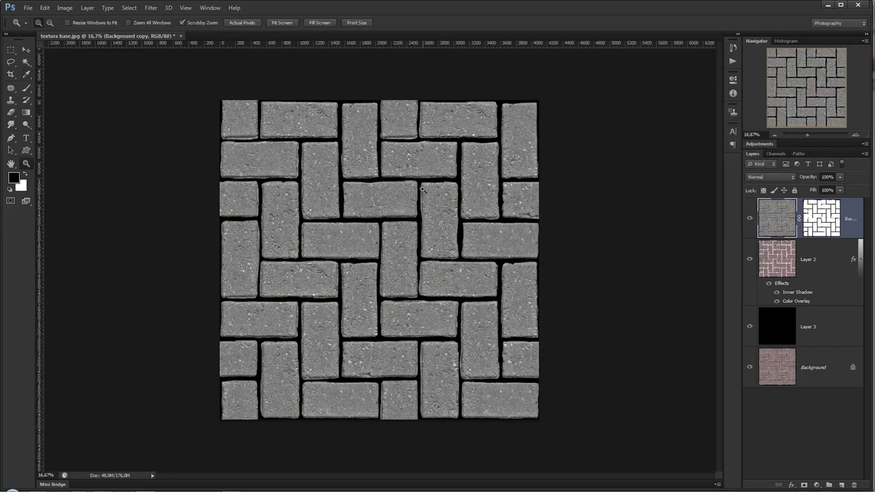
left_click_drag(434, 223, 478, 223)
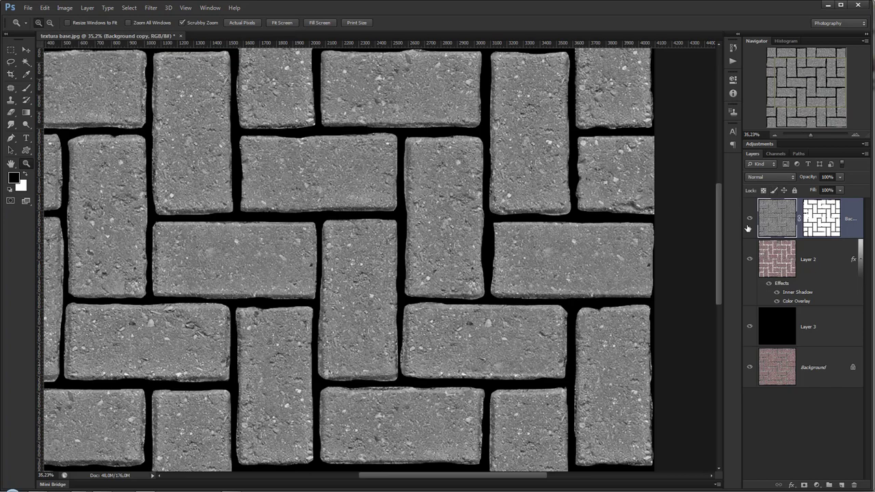
Step: Lower the brick layer's opacity to 37% and invert its tones
mouse_move(810, 182)
left_mouse_down()
mouse_move(801, 179)
mouse_move(807, 179)
left_mouse_up()
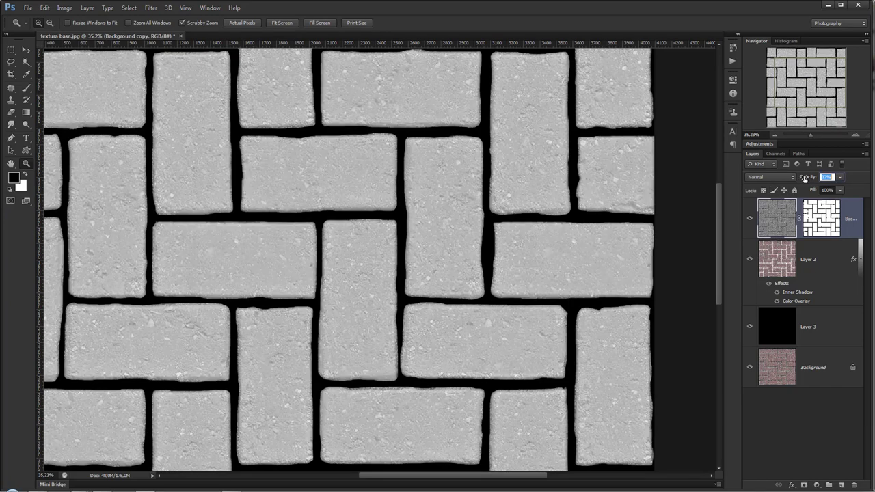
mouse_move(439, 229)
left_mouse_down()
mouse_move(463, 286)
mouse_move(465, 246)
mouse_move(463, 273)
mouse_move(400, 258)
left_mouse_up()
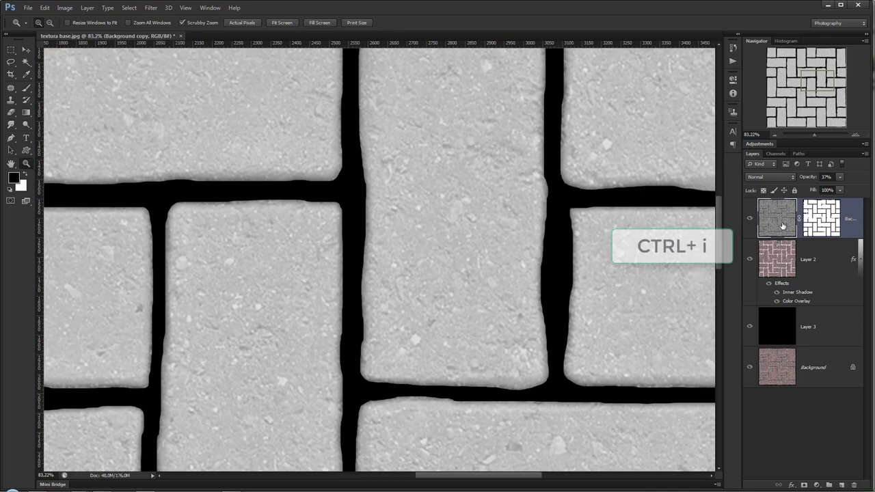
key("ctrl+i")
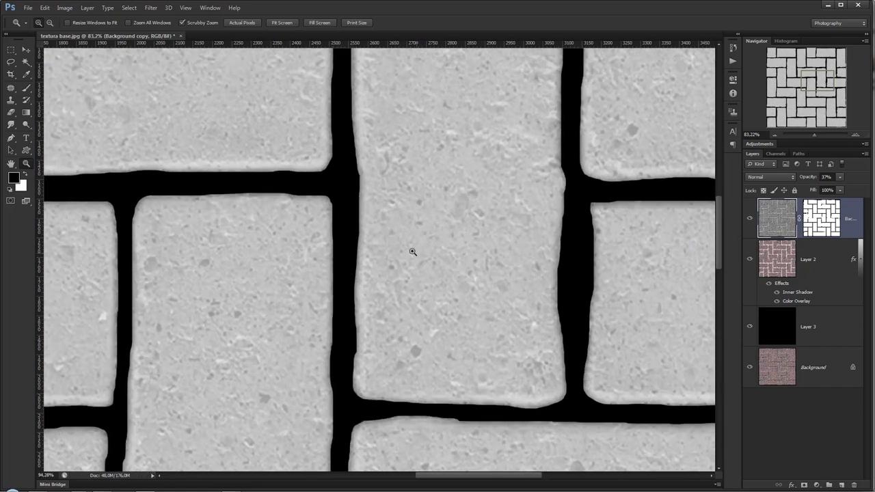
left_click_drag(417, 258, 367, 191)
key("ctrl+shift+s")
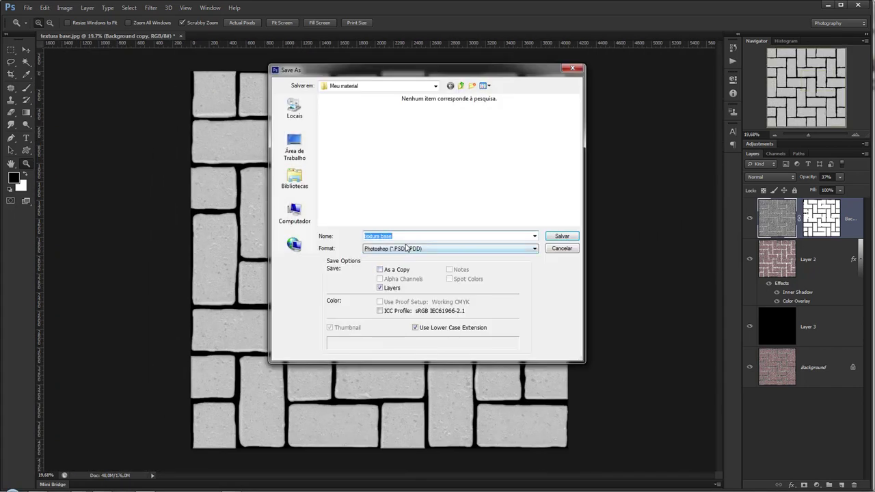
Step: Overwrite displace.jpg with the grey brick image as a maximum-quality JPEG
left_click(408, 248)
left_click(383, 312)
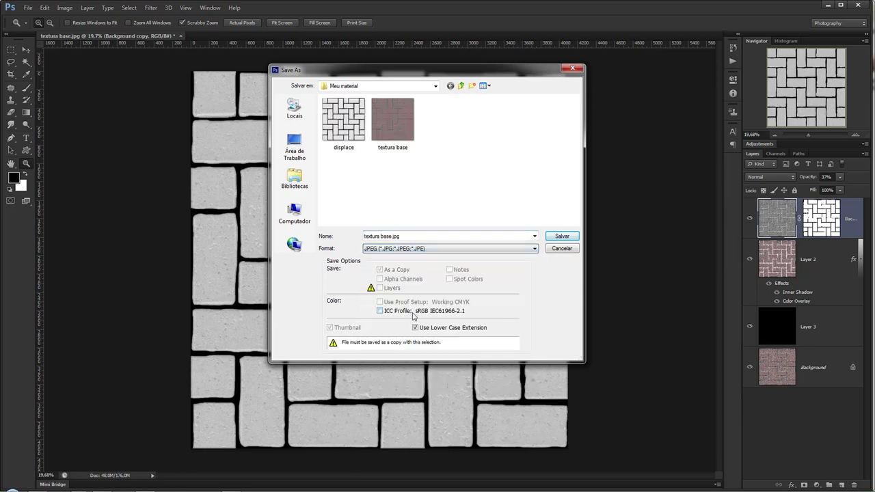
left_click(344, 122)
left_click(571, 238)
left_click(571, 237)
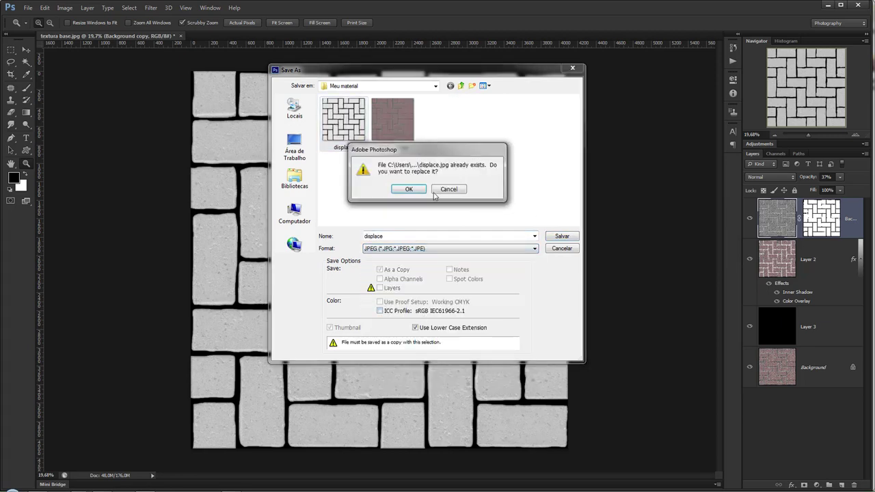
left_click(410, 190)
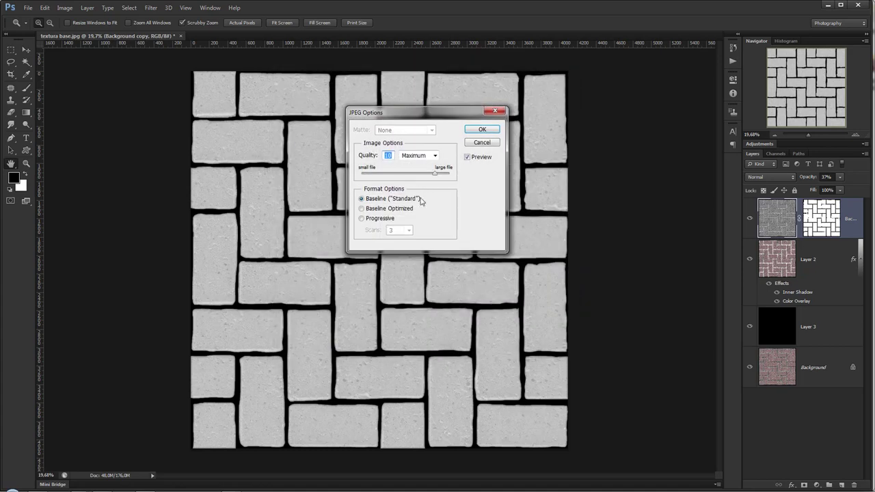
left_click(480, 130)
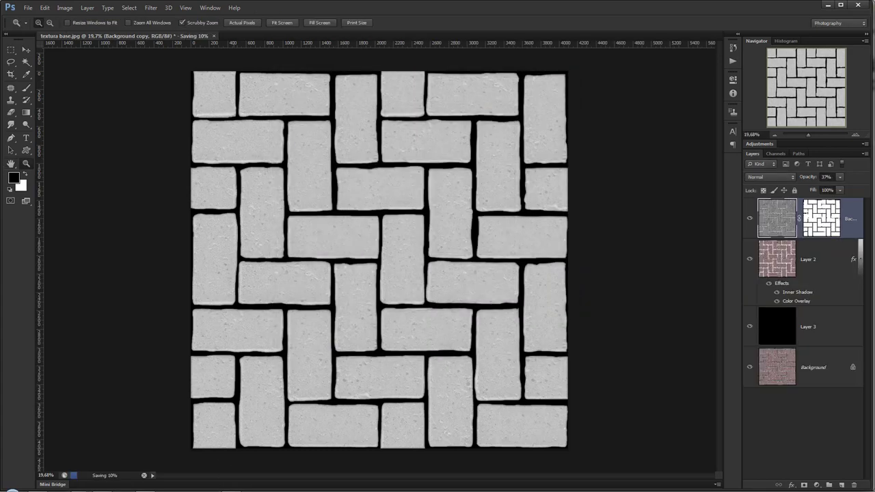
Step: Reload the updated displace.jpg into the Displace modifier's bitmap slot
scroll(533, 325, "up", 5)
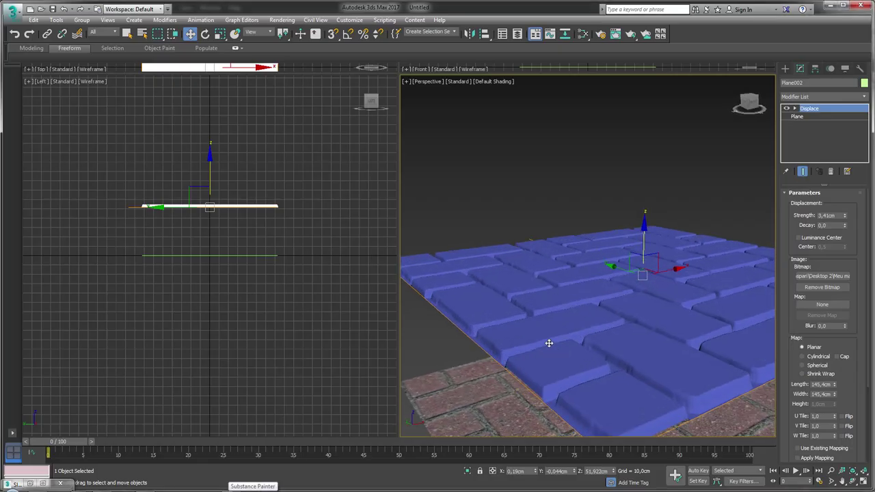
middle_click_drag(557, 363, 511, 309, "alt")
scroll(537, 313, "up", 2)
scroll(567, 307, "down", 2)
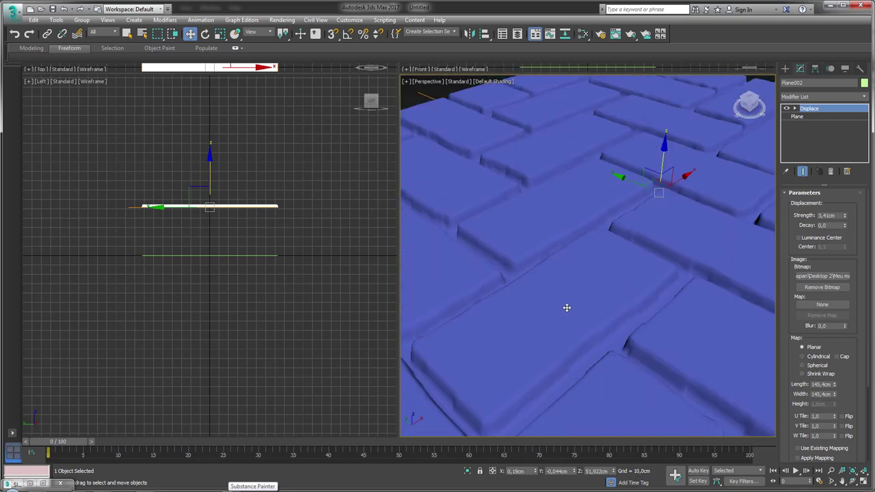
scroll(581, 322, "down", 4)
scroll(582, 322, "down", 1)
scroll(668, 295, "up", 4)
scroll(684, 274, "down", 1)
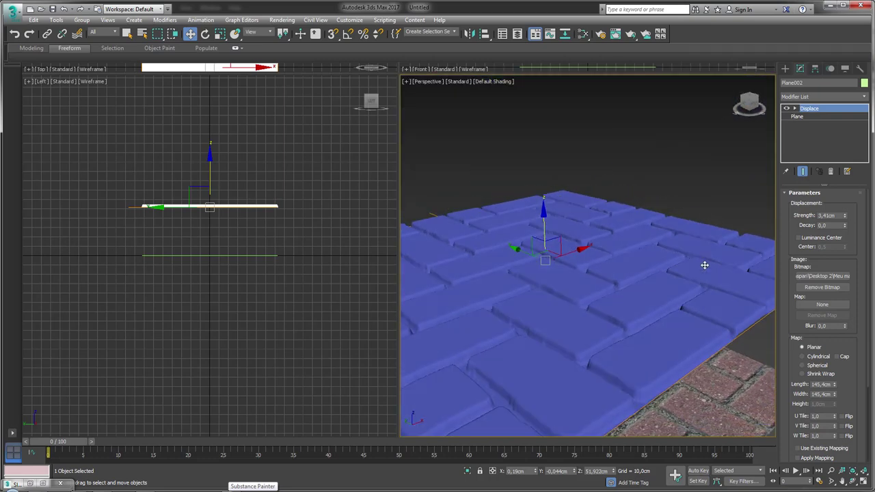
left_click(823, 275)
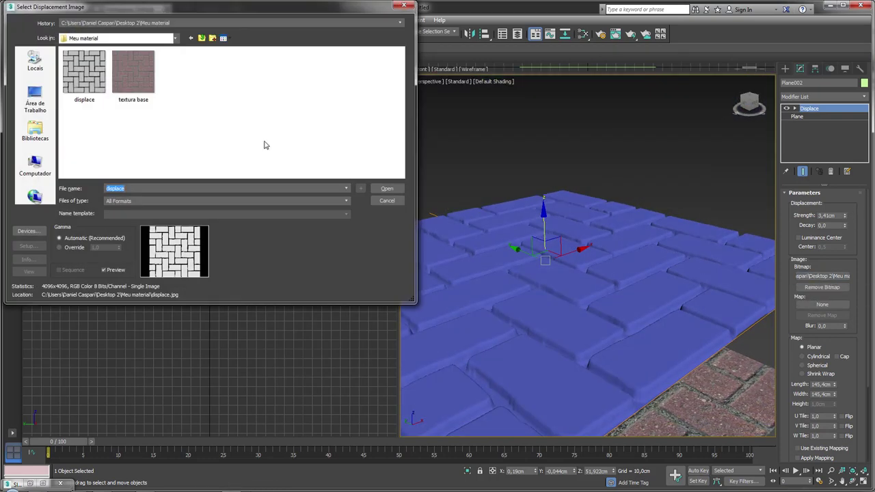
double_click(78, 72)
Step: Lower the Displace strength to 1,739cm and inspect the pitted brick relief
mouse_move(515, 265)
middle_mouse_down("alt")
mouse_move(559, 313)
mouse_move(545, 295)
mouse_move(528, 295)
middle_mouse_up("alt")
scroll(524, 299, "up", 3)
scroll(521, 301, "down", 2)
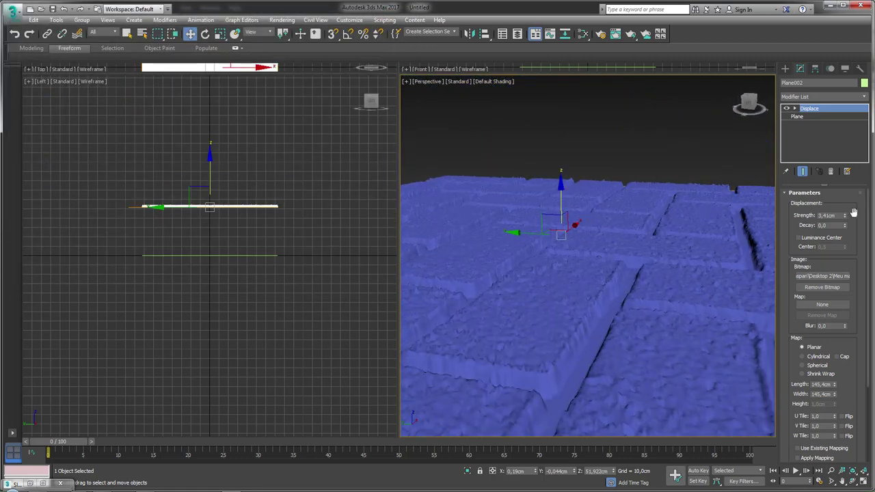
left_click_drag(845, 217, 844, 239)
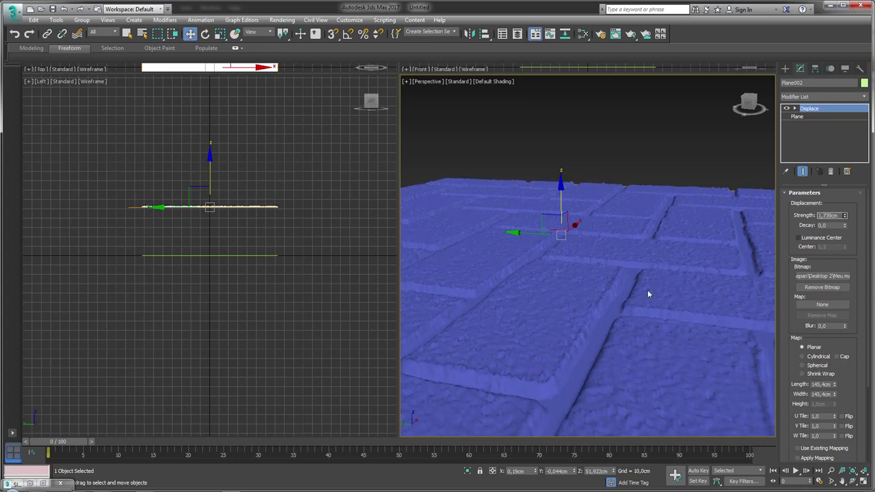
middle_click_drag(649, 295, 577, 309)
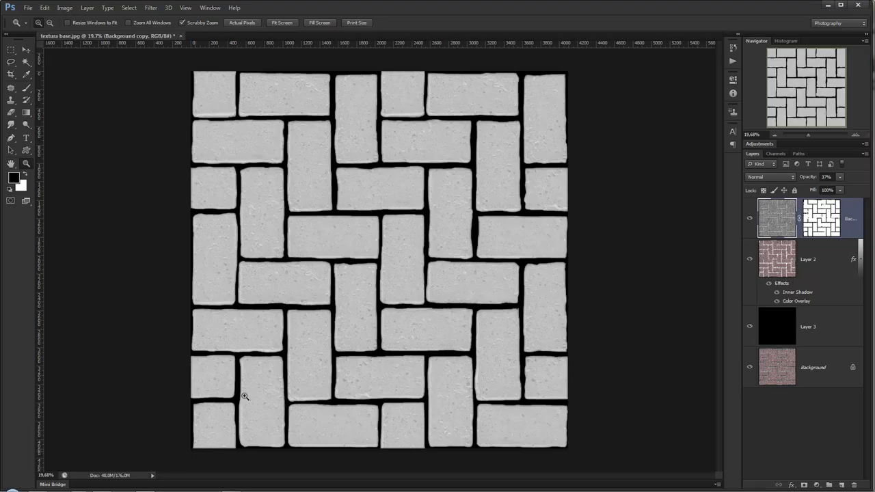
Step: Set the grey brick layer to 14% opacity and overwrite displace.jpg as a maximum-quality JPEG
left_click_drag(448, 229, 472, 294)
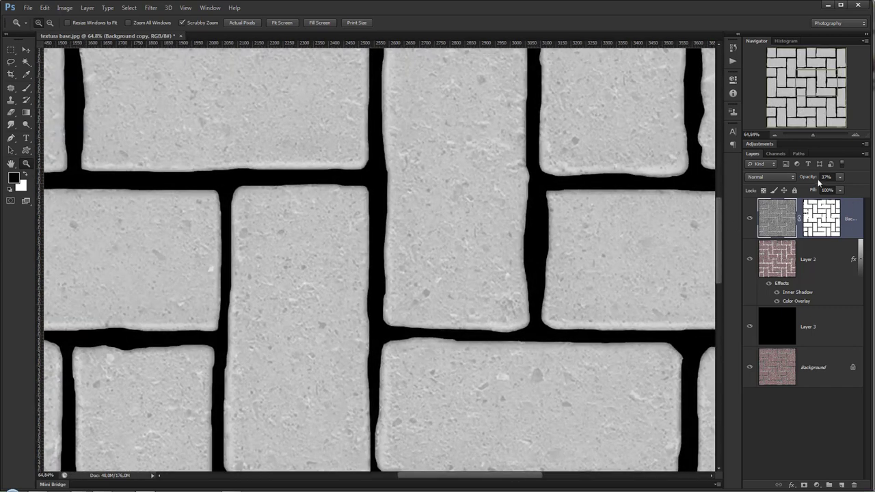
left_click_drag(815, 179, 808, 180)
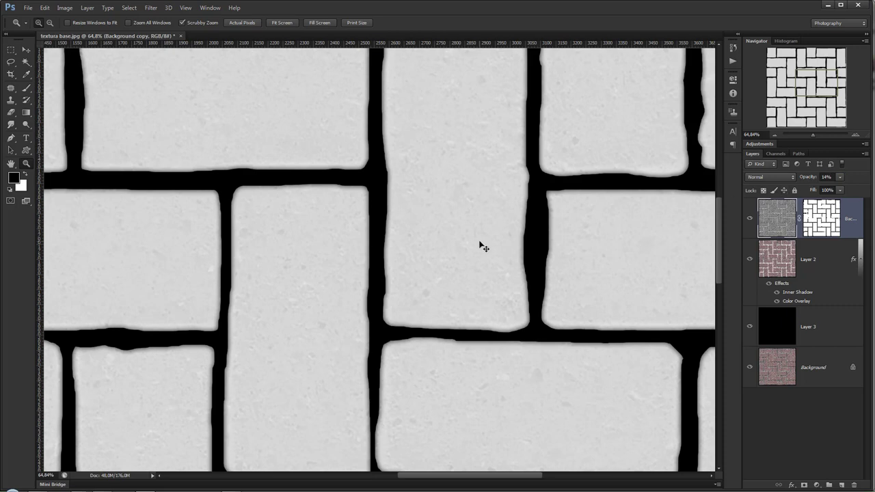
key("ctrl+shift+s")
left_click(422, 250)
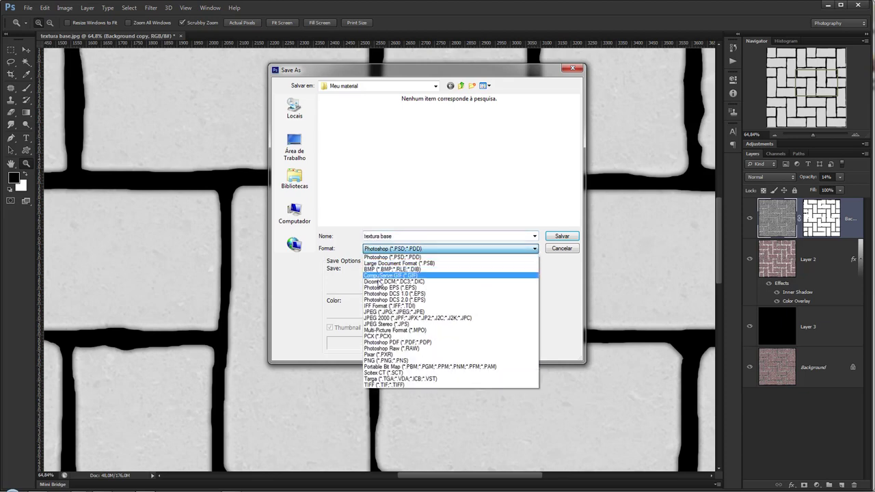
left_click(411, 309)
double_click(344, 121)
left_click(411, 187)
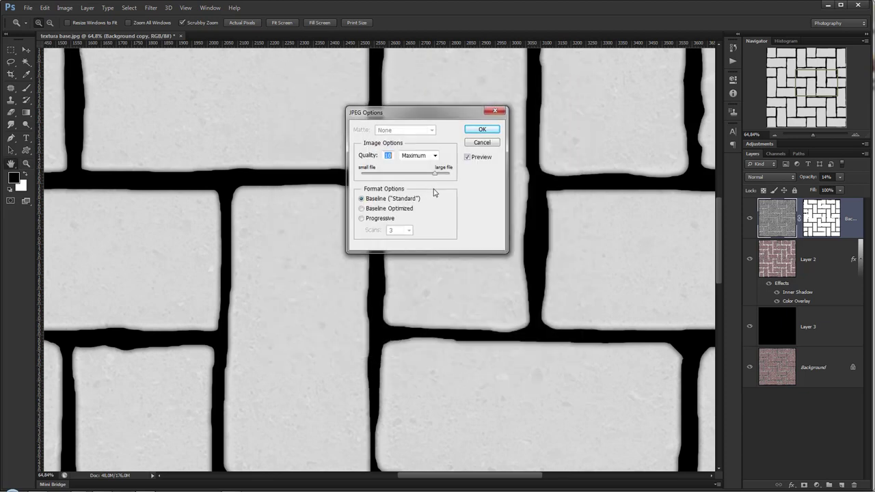
left_click(483, 130)
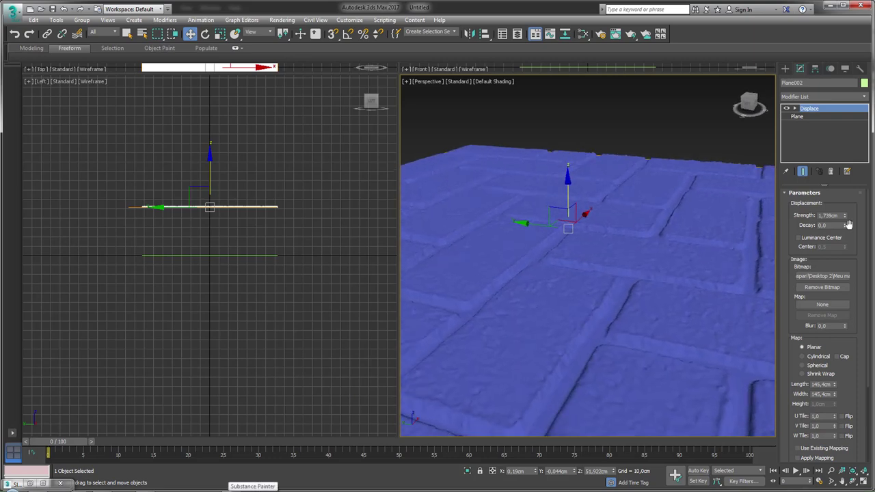
Step: Reload the updated displace bitmap and raise the Displace strength to 2,732cm
left_click_drag(845, 217, 845, 214)
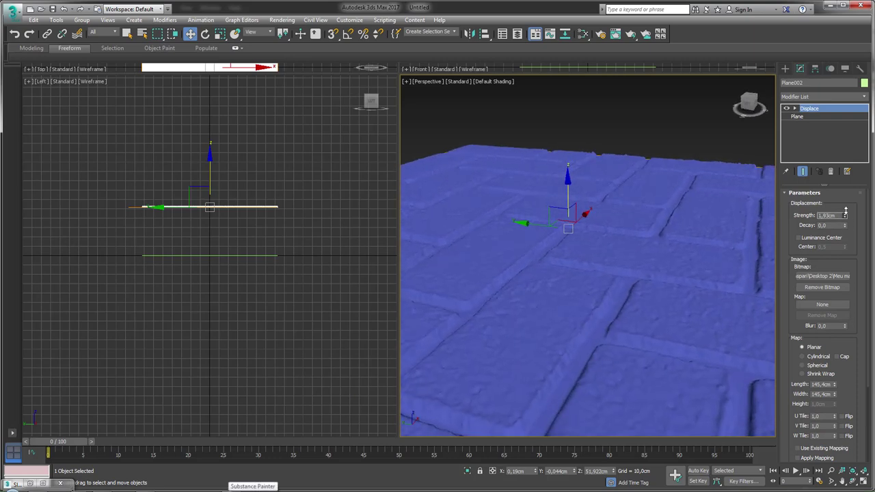
left_click(824, 276)
double_click(82, 68)
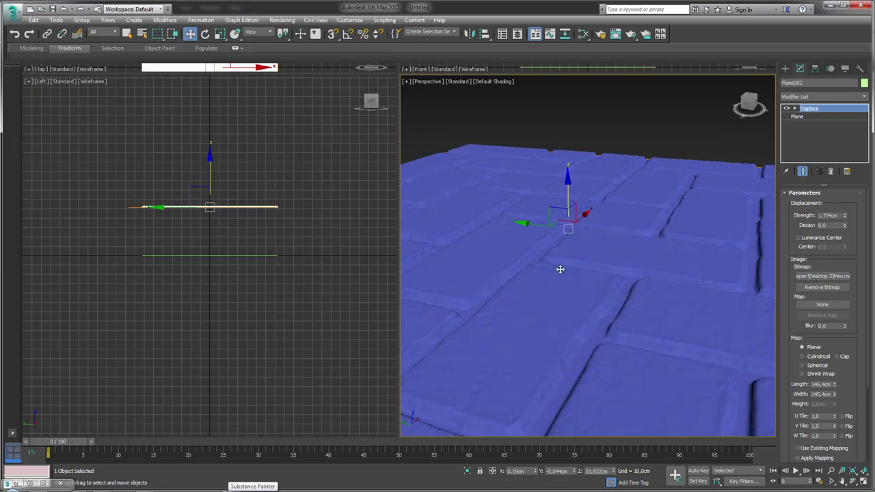
middle_click_drag(560, 269, 570, 285, "alt")
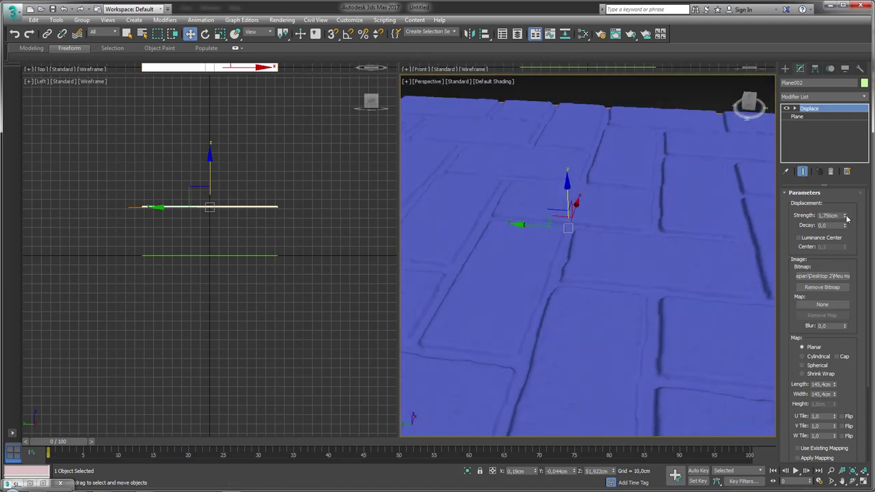
left_click_drag(846, 218, 846, 199)
scroll(574, 253, "down", 4)
scroll(635, 247, "down", 5)
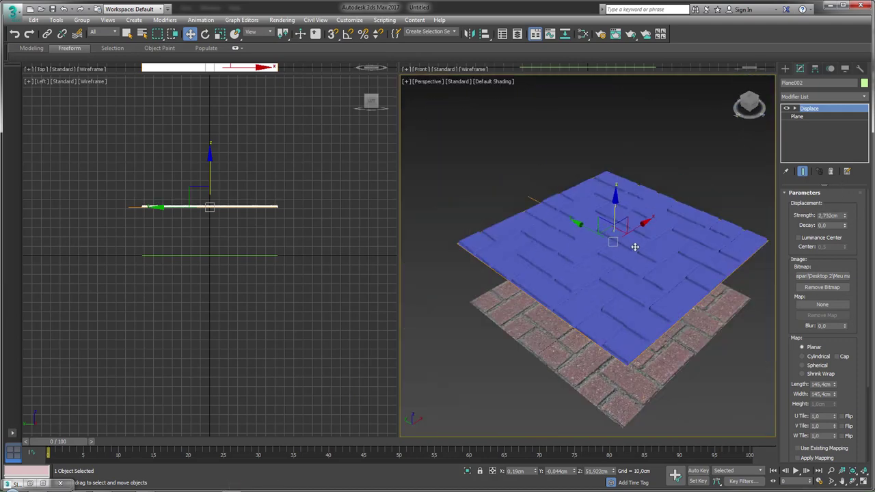
mouse_move(635, 247)
middle_mouse_down("alt")
mouse_move(629, 292)
mouse_move(729, 362)
mouse_move(674, 294)
mouse_move(674, 240)
middle_mouse_up("alt")
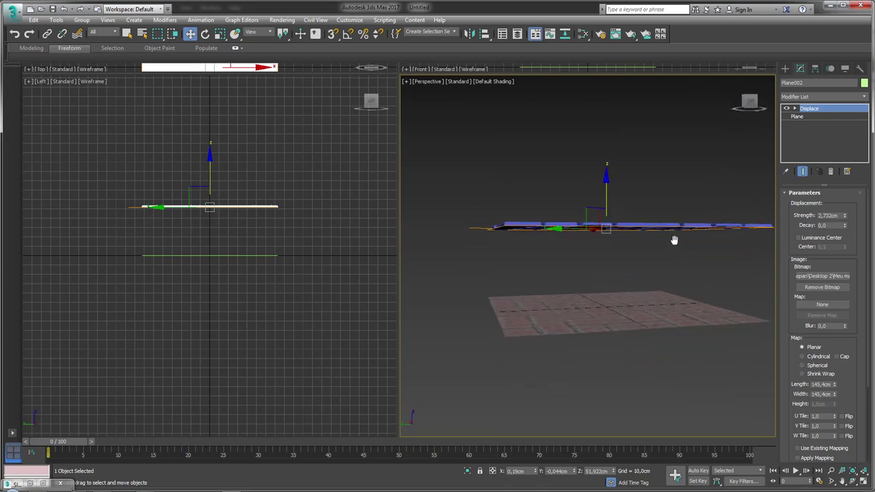
Step: Move the displaced plane down onto the brick floor and rename it relevo
left_click_drag(608, 197, 605, 274)
double_click(812, 82)
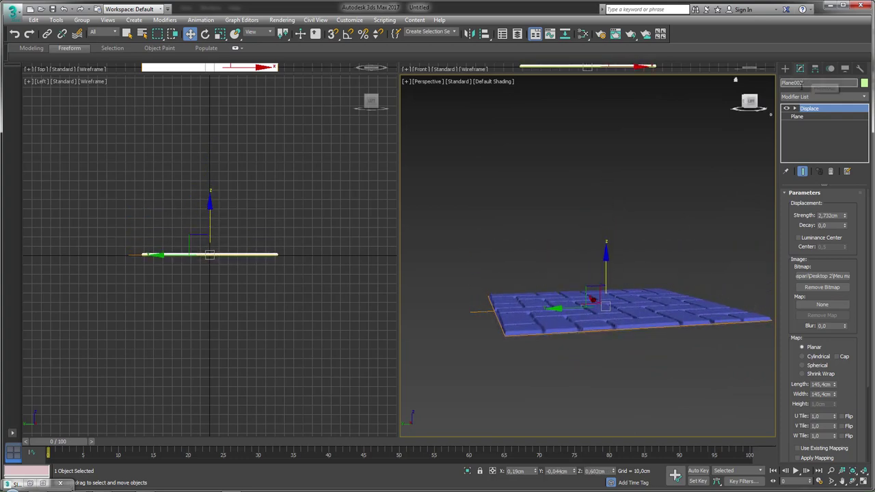
type("relevo")
key("Return")
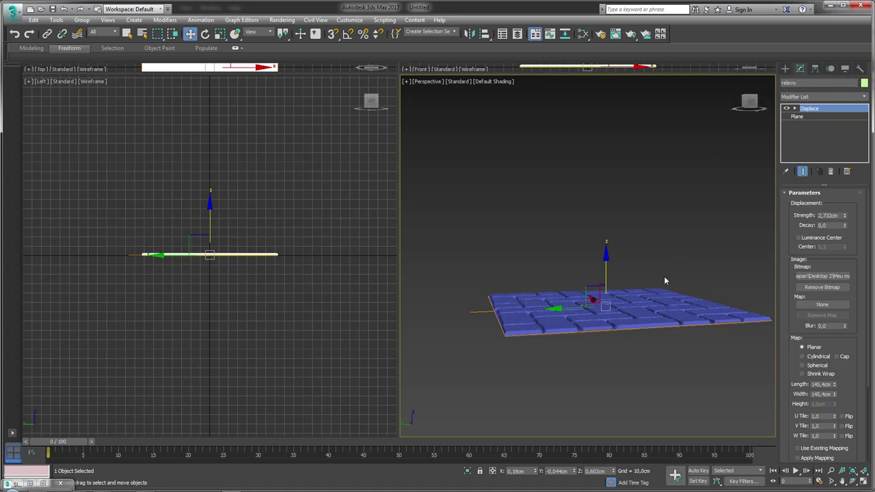
middle_click_drag(664, 276, 525, 263, "alt")
Step: Select Plane001 and in Render To Texture enable Projection Mapping with relevo as target
left_click(639, 266)
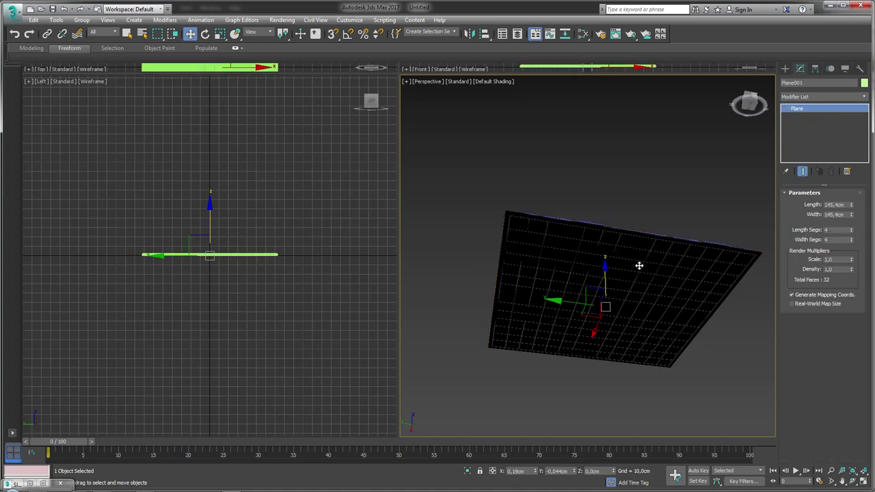
mouse_move(653, 180)
middle_mouse_down("alt")
mouse_move(682, 182)
mouse_move(668, 234)
middle_mouse_up("alt")
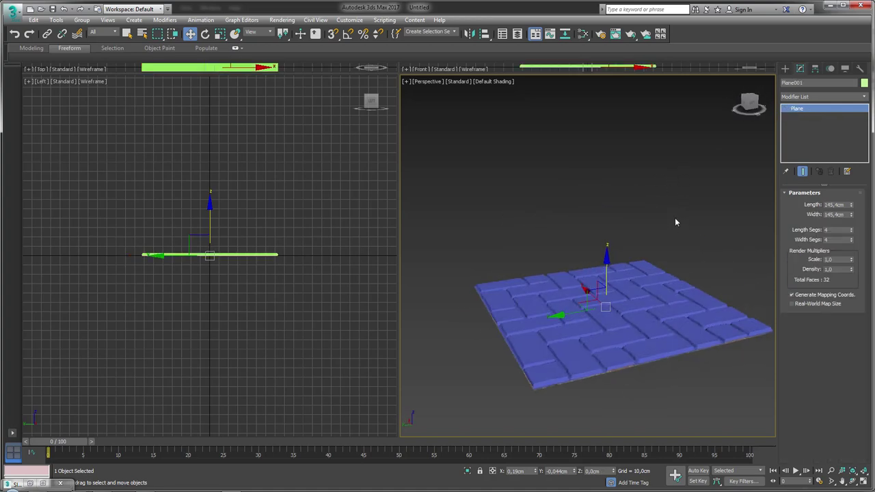
left_click(282, 19)
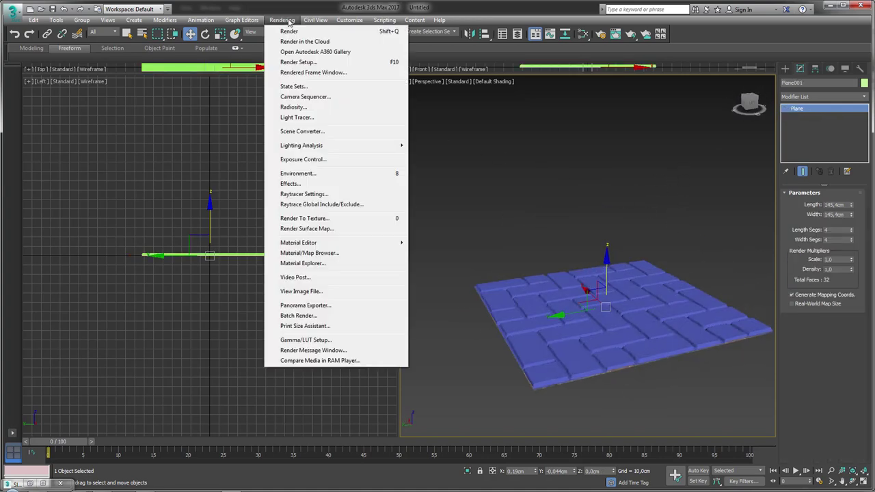
left_click(308, 219)
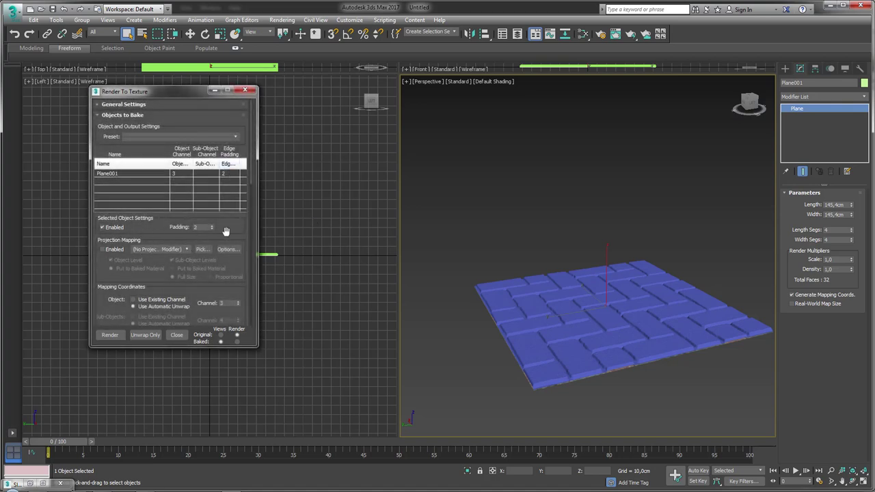
left_click(114, 247)
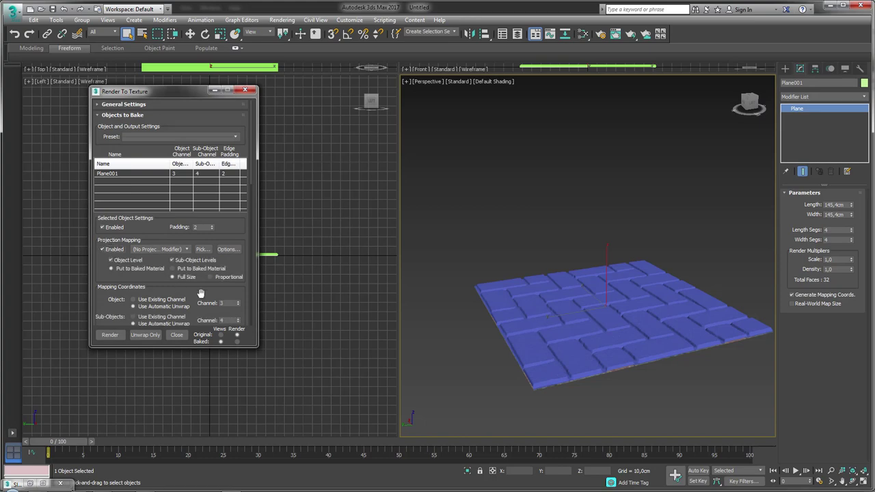
left_click(203, 249)
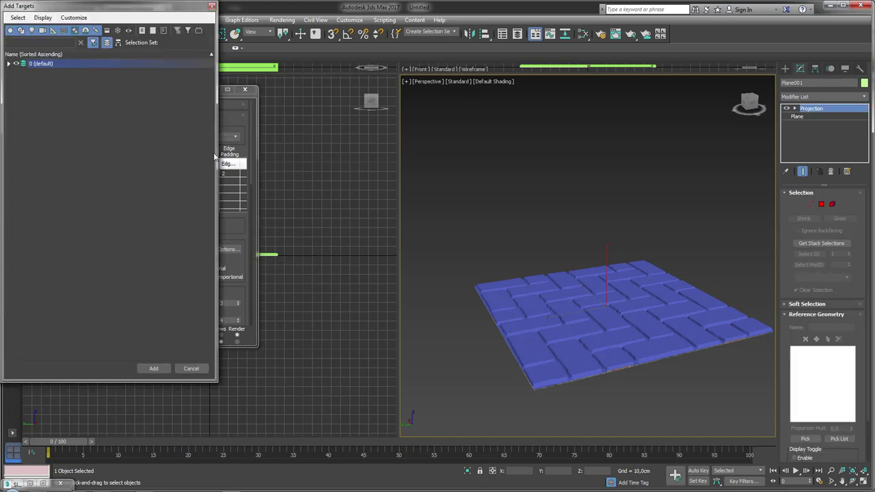
left_click(9, 64)
left_click(46, 73)
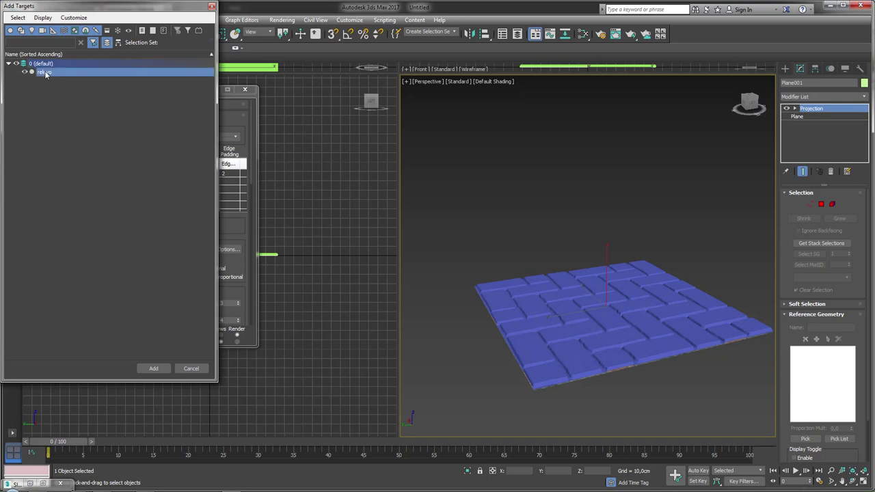
left_click(155, 369)
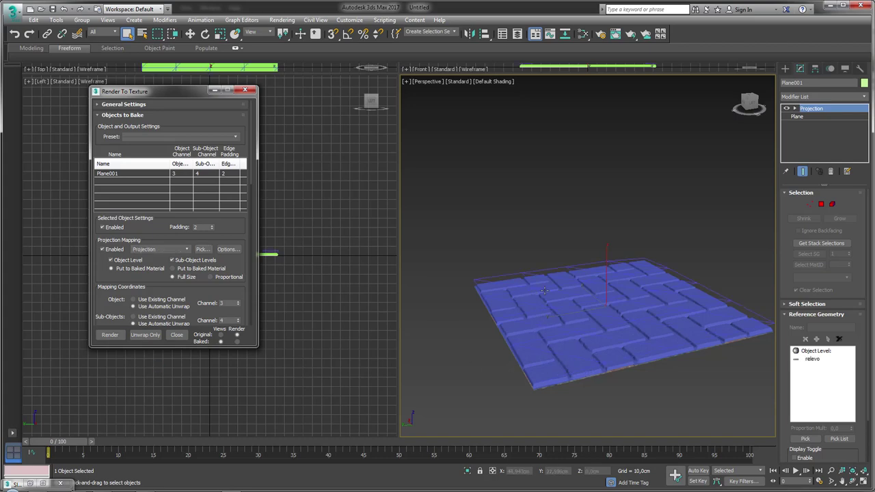
Step: Enter the Projection cage sub-object level and select the cage's left-end vertex in Front view
mouse_move(589, 352)
middle_mouse_down("alt")
mouse_move(573, 336)
mouse_move(705, 342)
middle_mouse_up("alt")
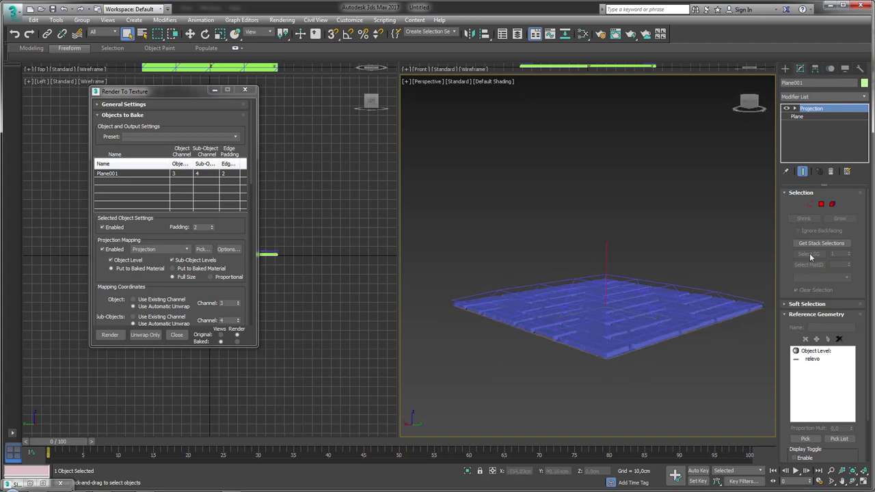
left_click(795, 108)
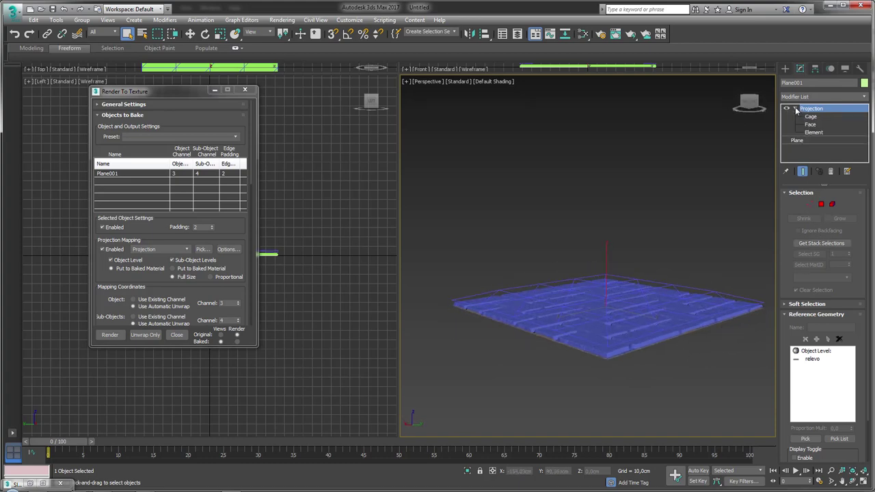
left_click(811, 117)
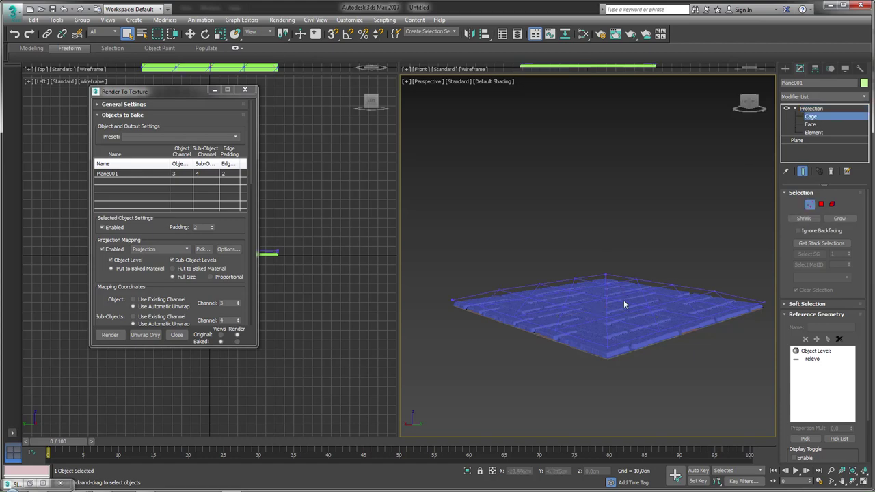
middle_click_drag(624, 300, 575, 293)
key("f")
scroll(530, 246, "up", 3)
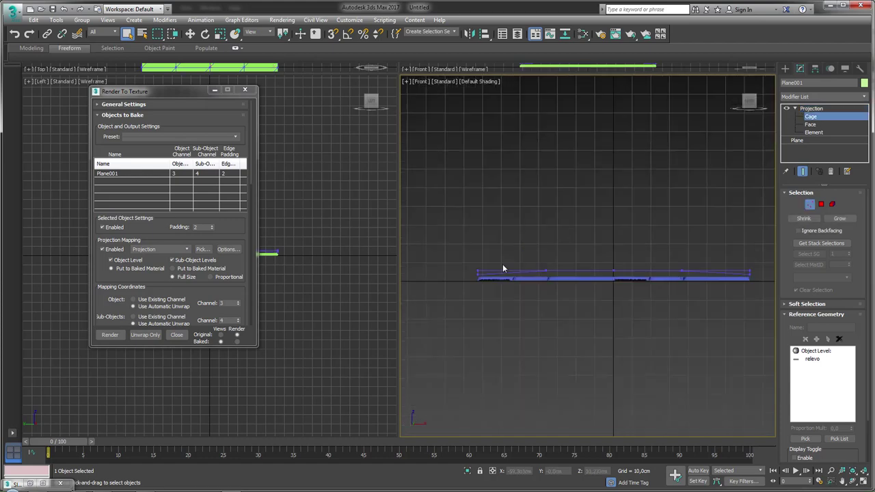
scroll(472, 287, "up", 3)
left_click_drag(409, 299, 410, 300)
key("w")
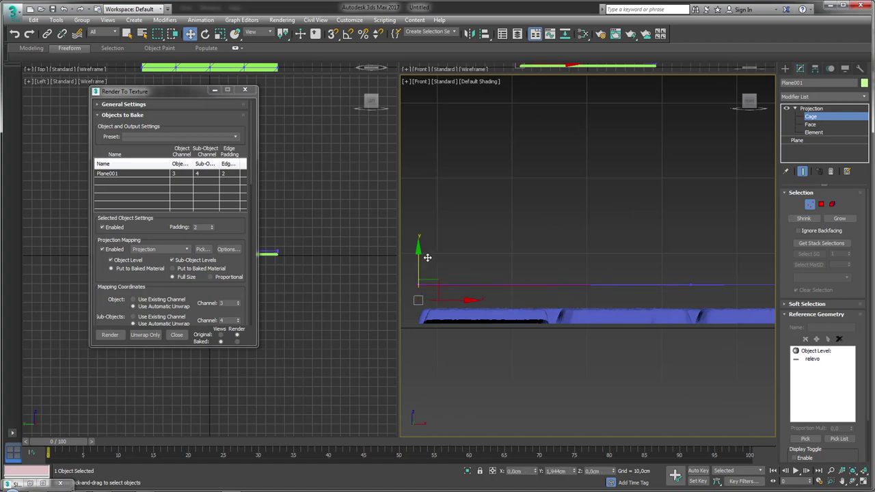
Step: Select the cage corner vertex and try pushing it below the relief, then undo the move
scroll(664, 271, "down", 2)
scroll(562, 288, "up", 3)
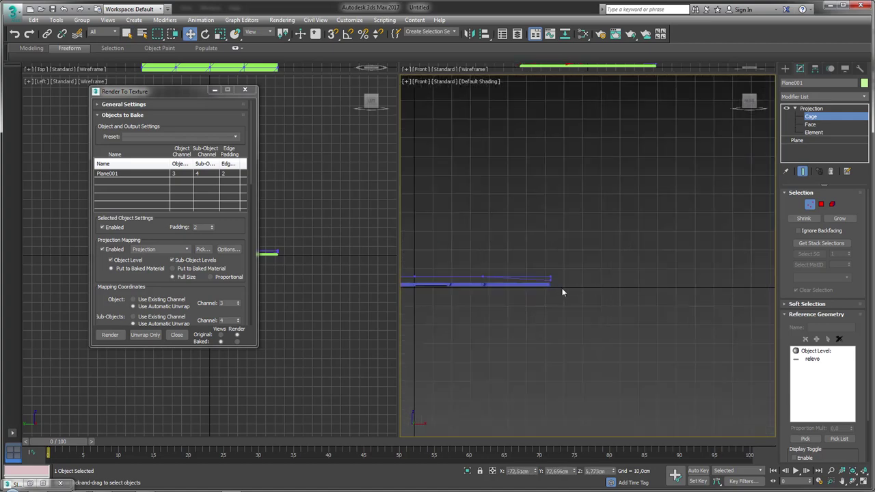
scroll(544, 282, "up", 2)
scroll(529, 213, "up", 2)
left_click(530, 214)
middle_click_drag(544, 194, 572, 279)
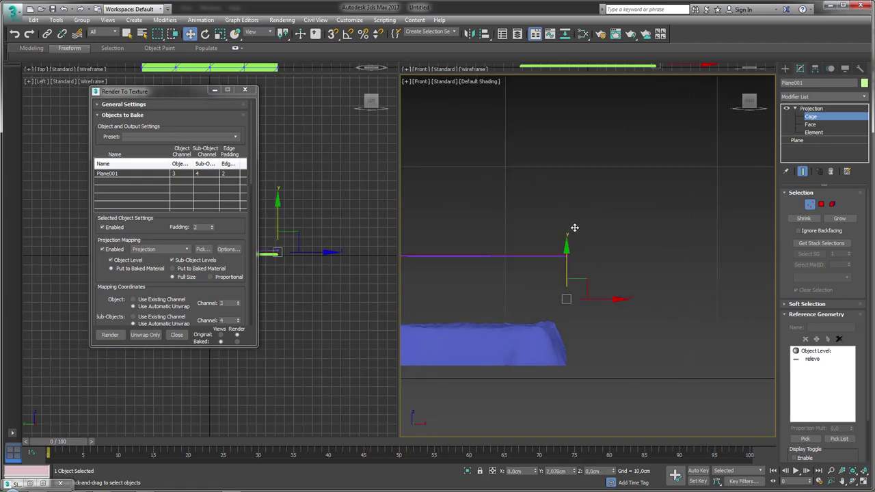
key("z")
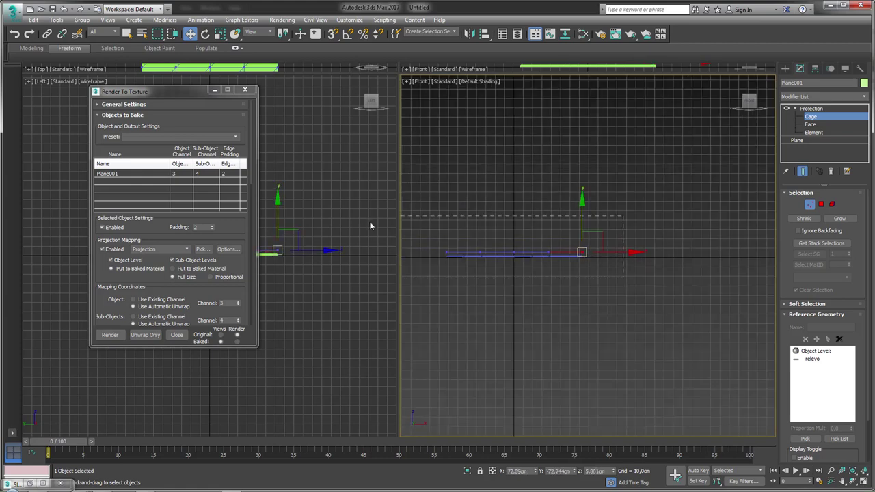
scroll(575, 246, "up", 3)
scroll(606, 284, "up", 2)
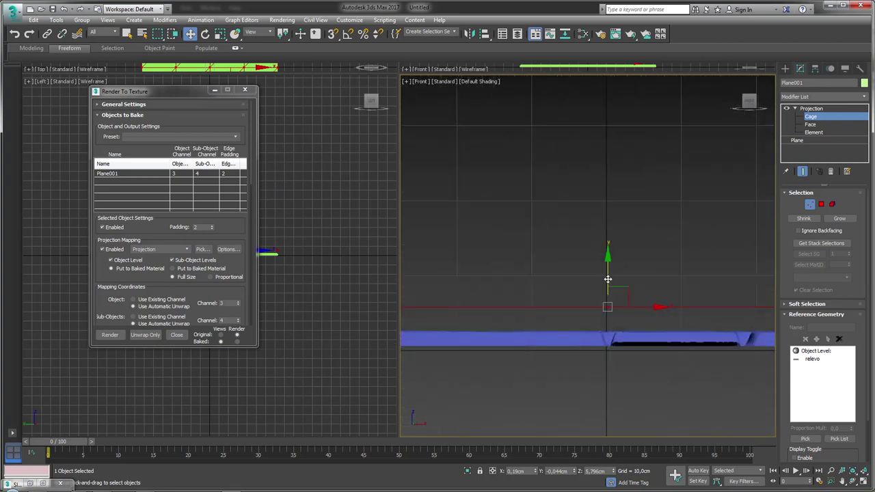
left_click_drag(608, 279, 608, 300)
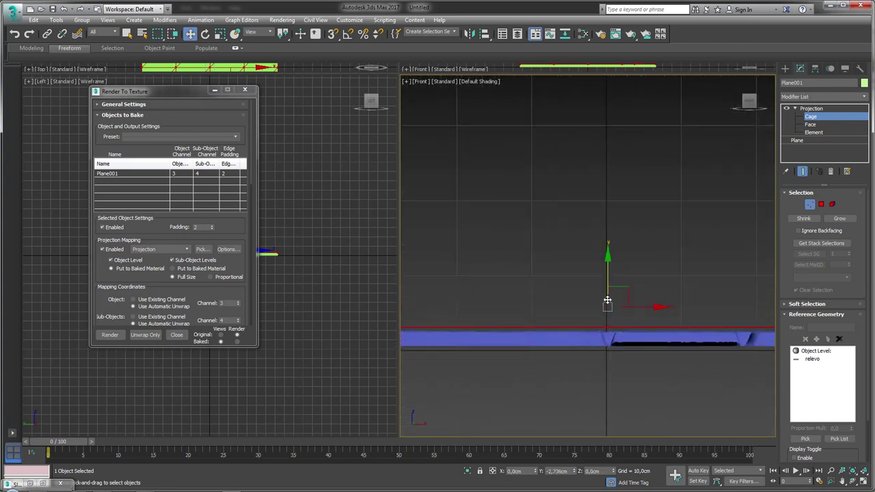
key("ctrl+z")
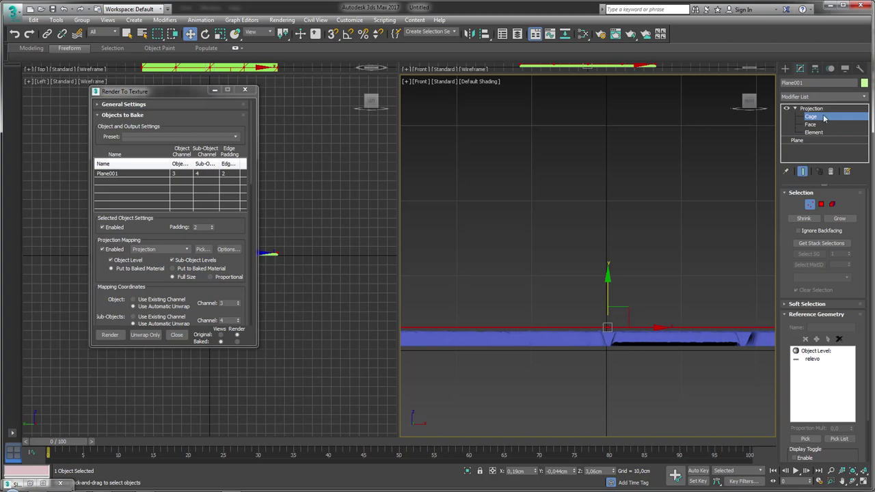
Step: Exit cage editing and orbit the Front viewport to see the plane in 3D
left_click(814, 109)
left_click(795, 109)
middle_click_drag(564, 201, 508, 260, "alt")
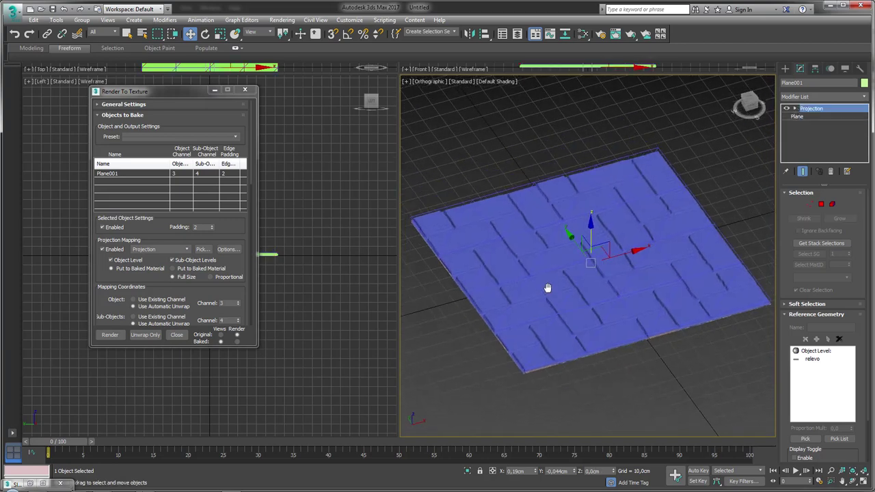
Step: Switch to the Perspective view and scroll Render To Texture down to the Output section
key("p")
mouse_move(547, 287)
middle_mouse_down()
mouse_move(580, 317)
mouse_move(581, 288)
middle_mouse_up()
scroll(580, 317, "down", 5)
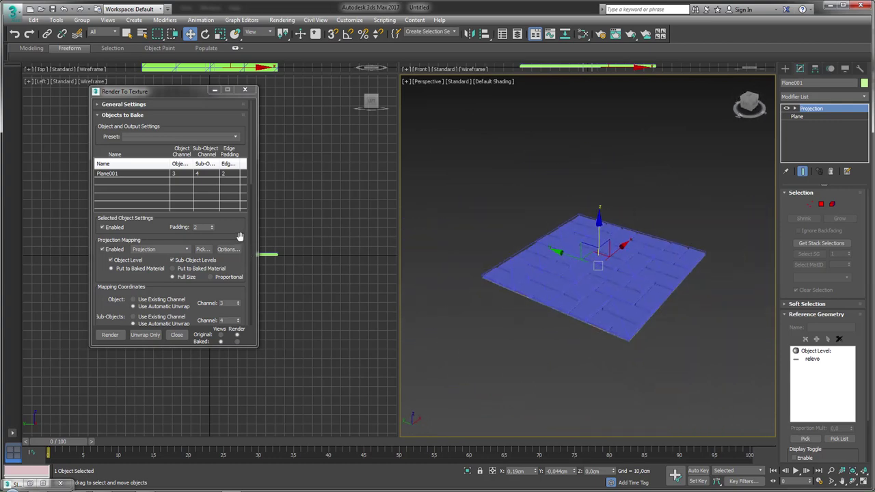
left_click_drag(242, 244, 233, 209)
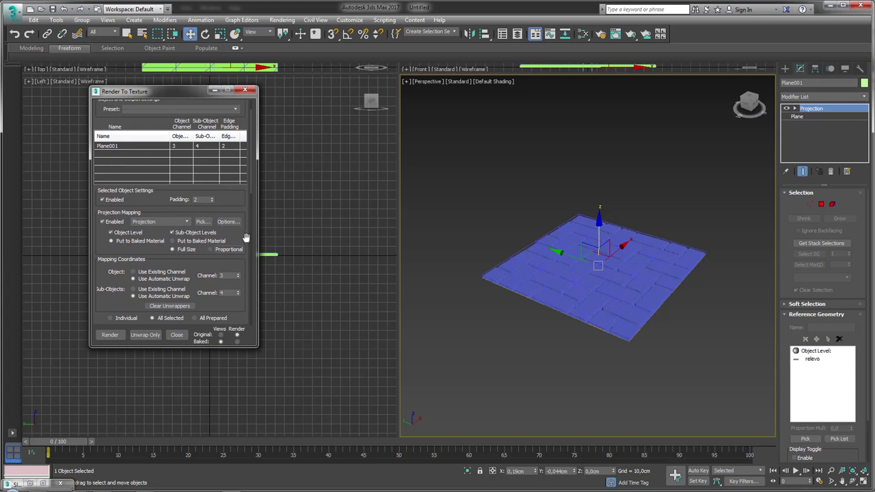
scroll(242, 222, "down", 5)
left_click_drag(245, 282, 246, 231)
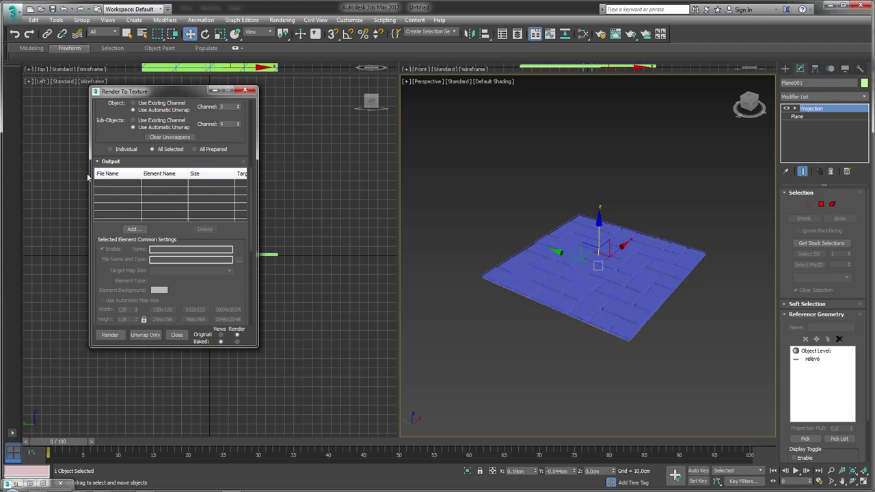
Step: Add a NormalsMap bake element and remove the Plane001 prefix so it saves as NormalsMap.tga
left_click(141, 231)
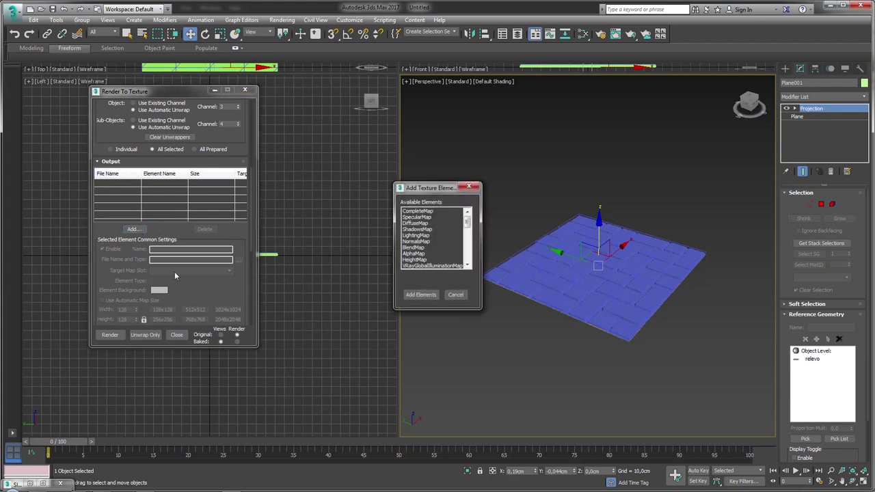
left_click(420, 242)
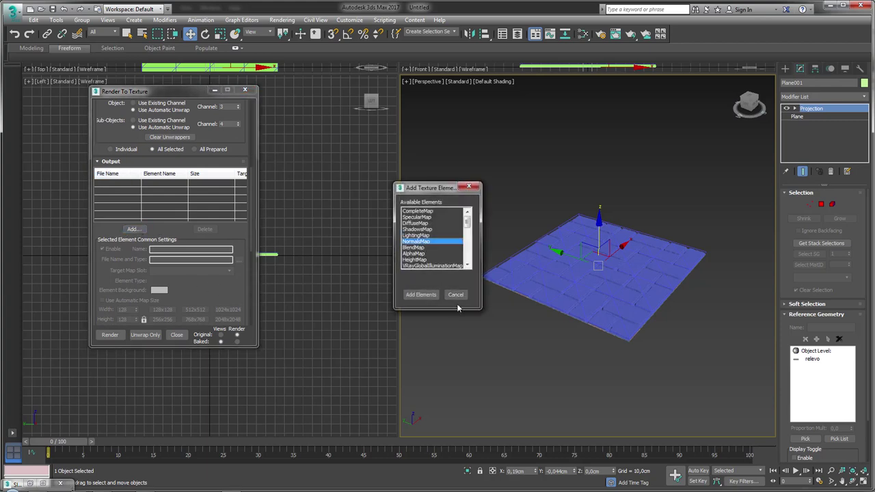
left_click(420, 295)
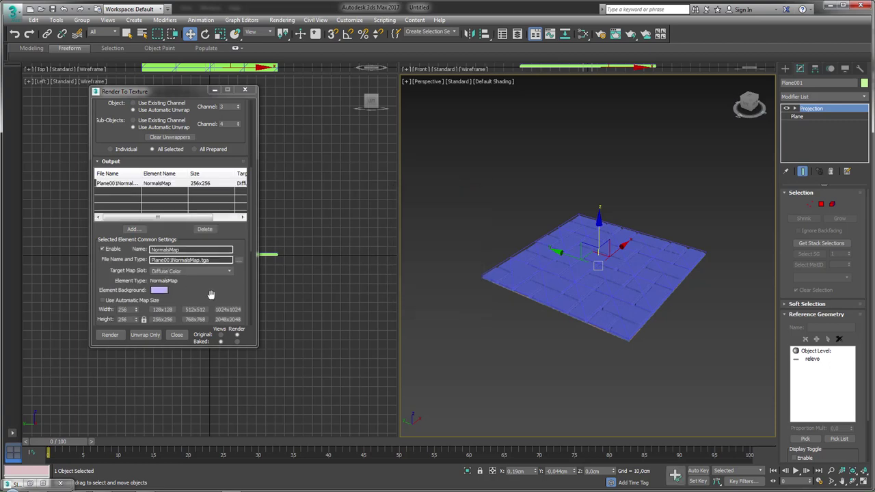
scroll(205, 249, "down", 2)
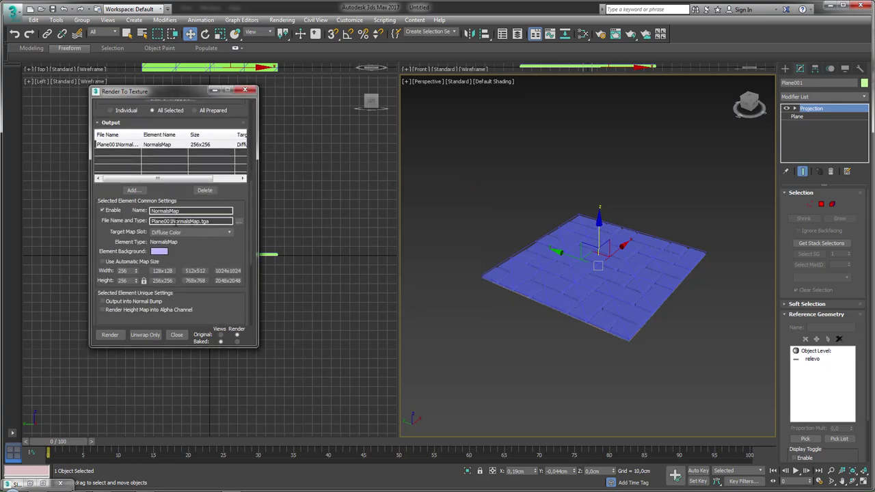
left_click_drag(174, 221, 151, 221)
key("BackSpace")
Step: Save NormalsMap.tga into the Desktop's Meu material folder, accepting the Targa image options
left_click(240, 224)
left_click(134, 206)
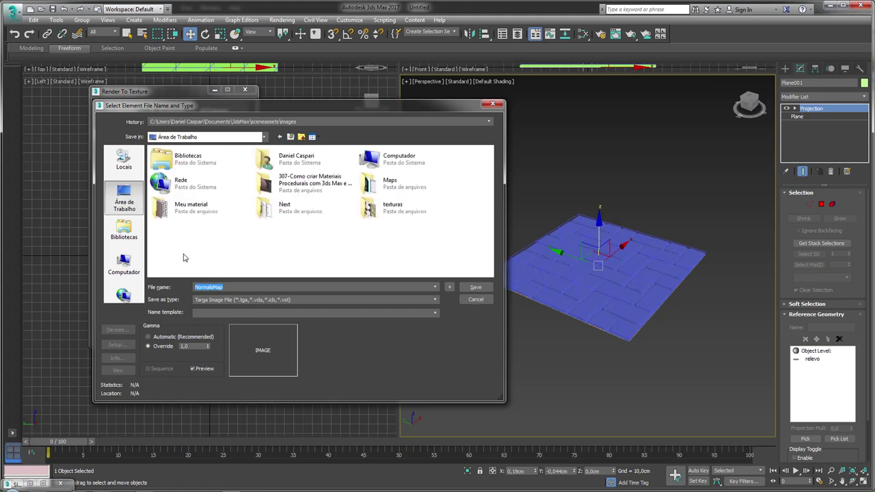
left_click(172, 211)
double_click(171, 211)
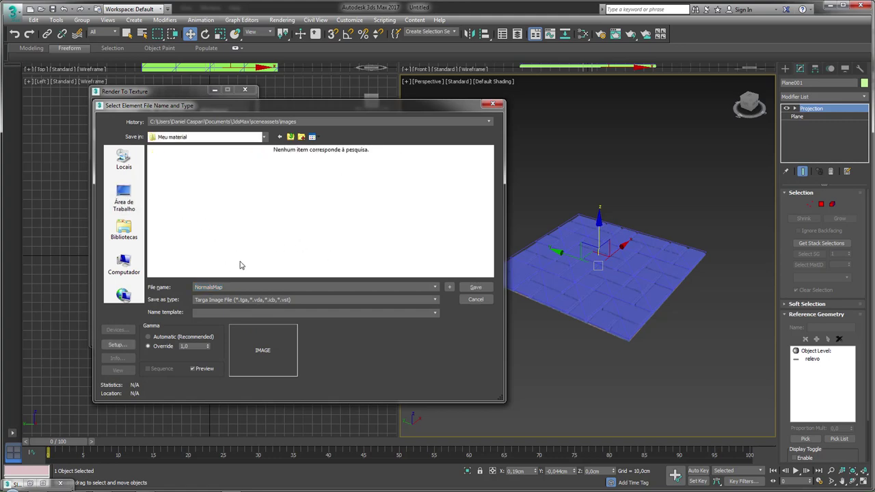
left_click(477, 288)
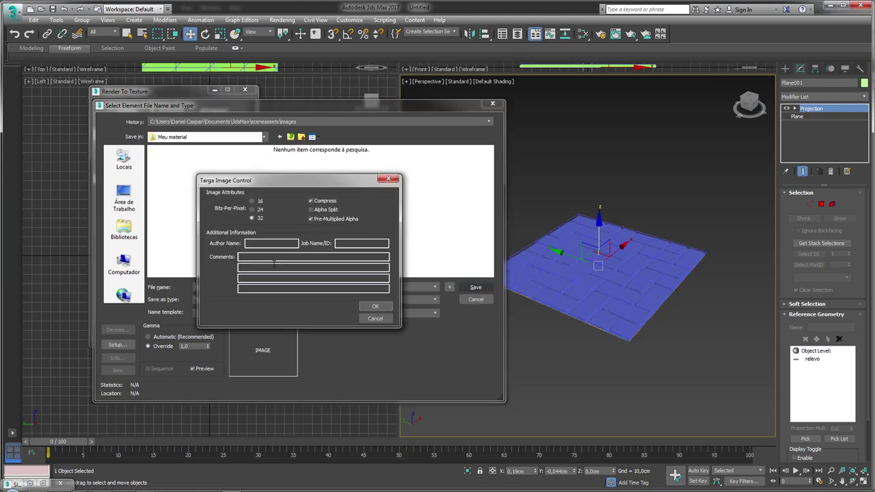
left_click(376, 306)
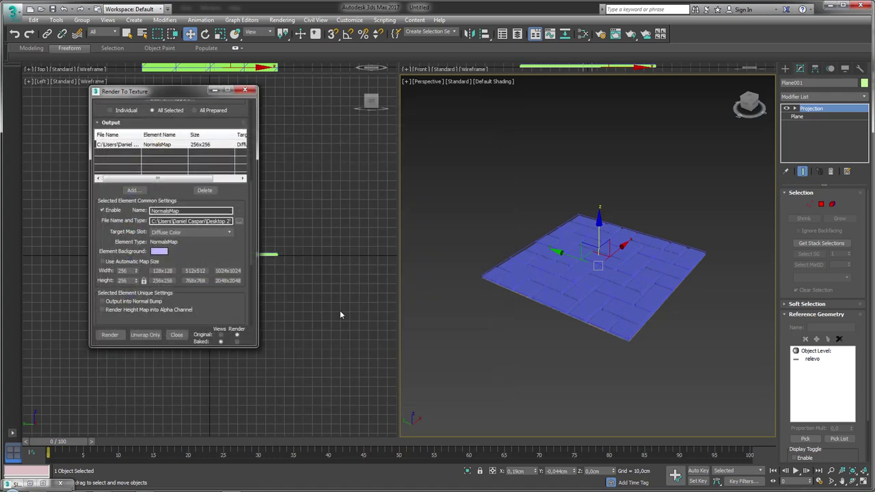
Step: Set the bake to Output Into Source with Render to Files Only enabled
left_click_drag(232, 253, 238, 176)
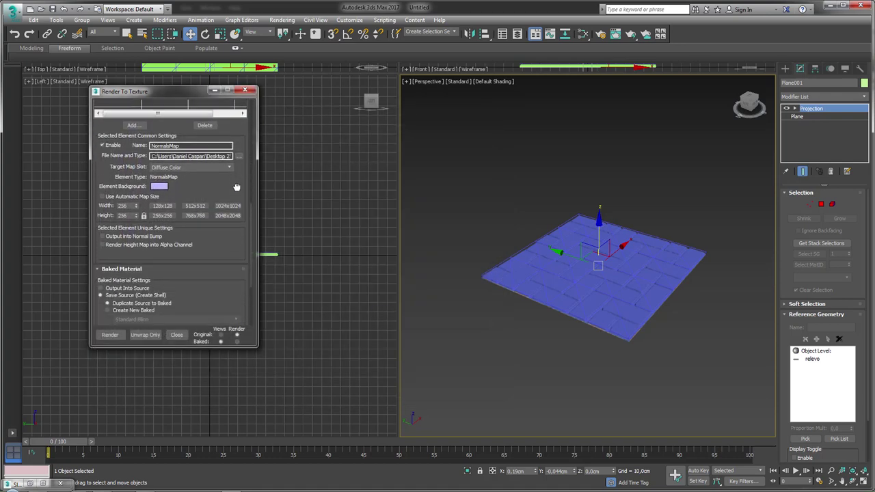
double_click(130, 195)
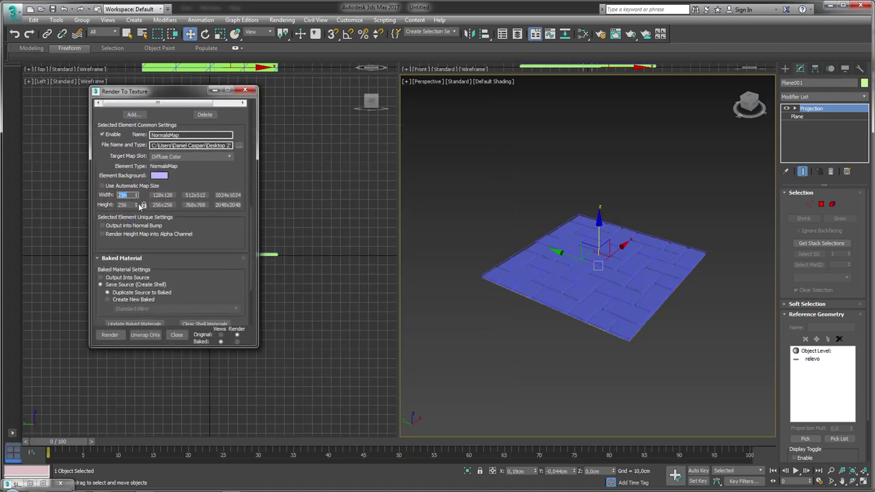
left_click_drag(241, 244, 243, 171)
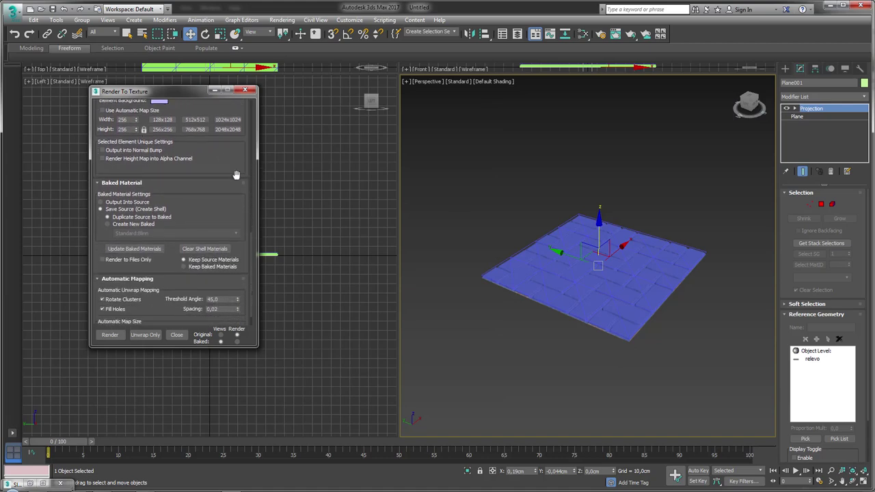
left_click(105, 203)
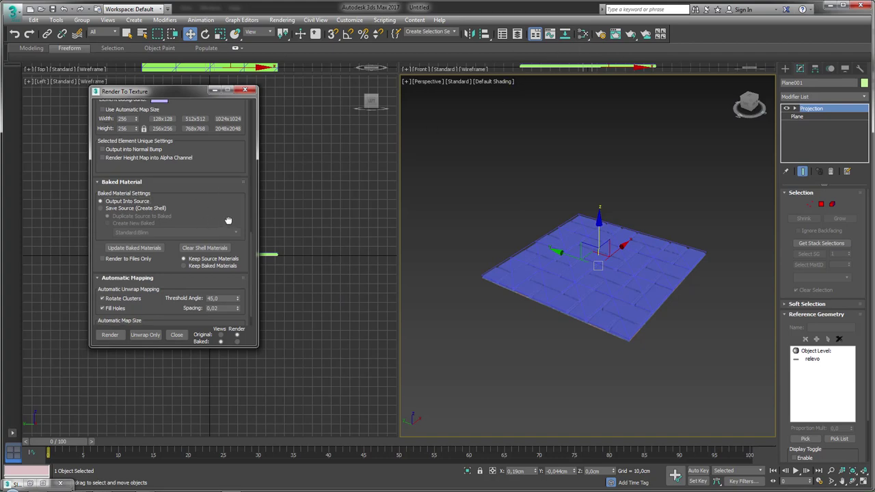
left_click_drag(229, 221, 229, 141)
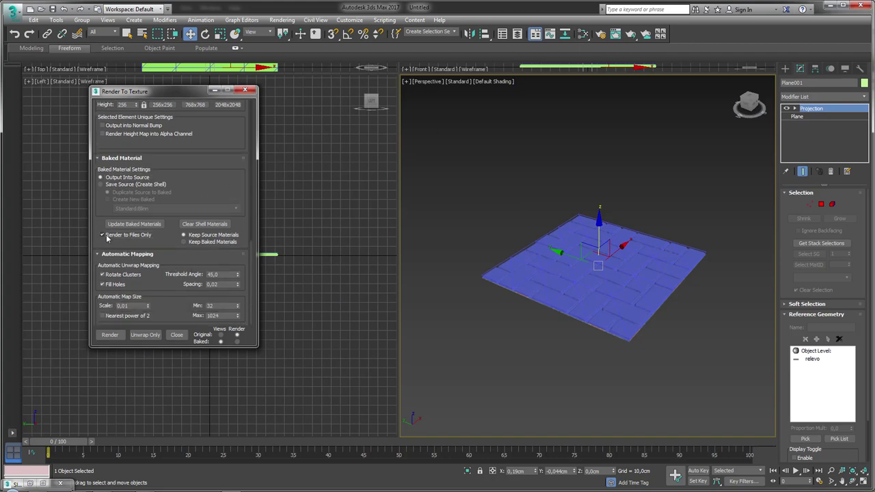
Step: Render the bake to write the herringbone normal map to NormalsMap.tga
left_click(111, 336)
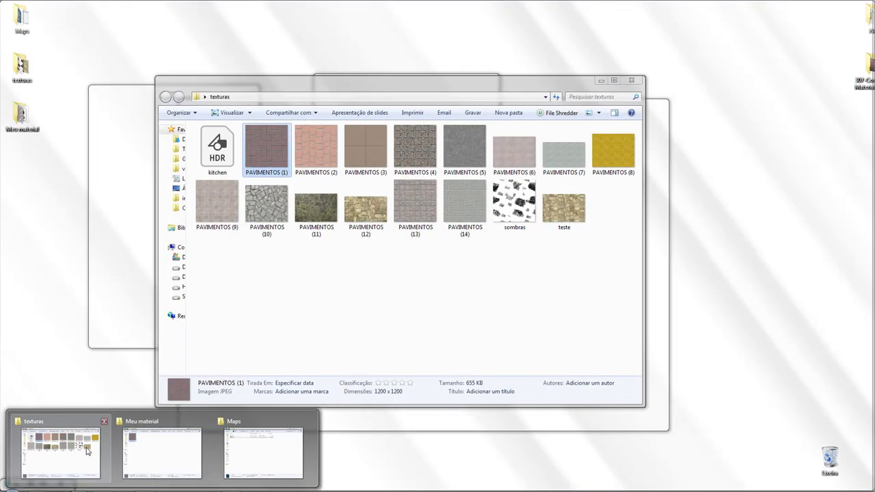
Step: Open NormalsMap.tga from Meu material in Photoshop, zoom in on the brick normals, then return to 3ds Max
left_click(90, 450)
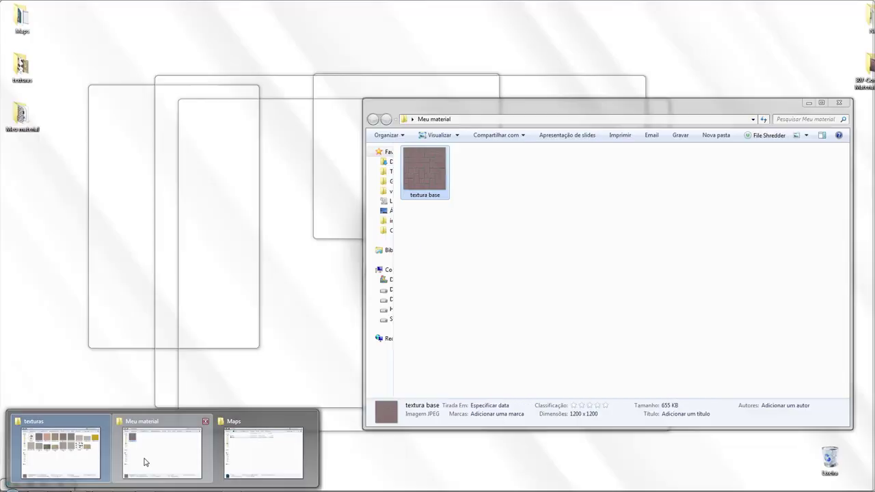
left_click(143, 461)
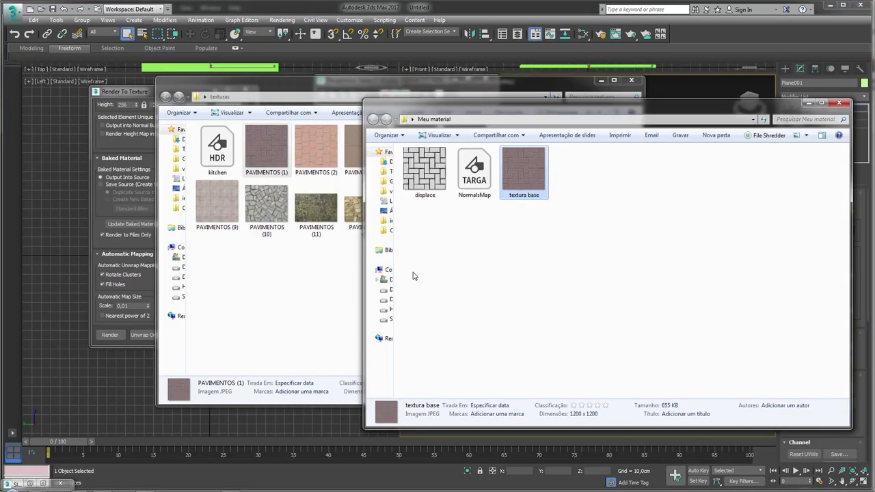
left_click(472, 304)
left_click(472, 184)
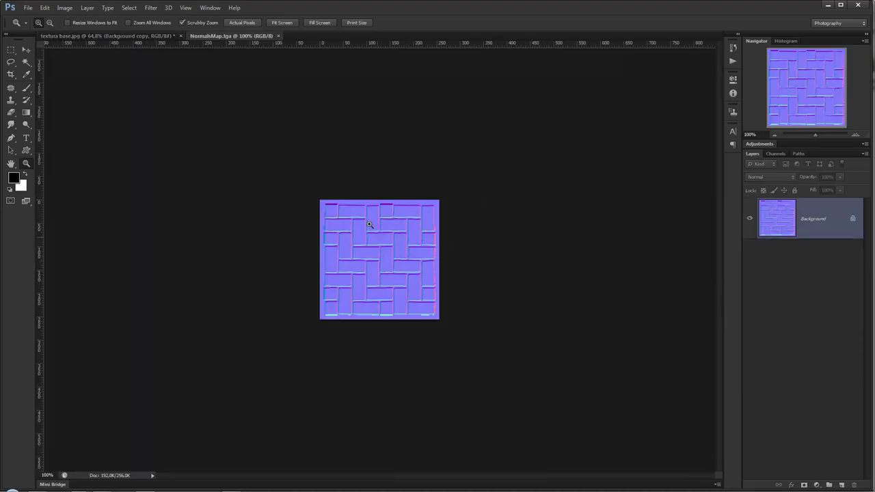
left_click_drag(328, 205, 446, 222)
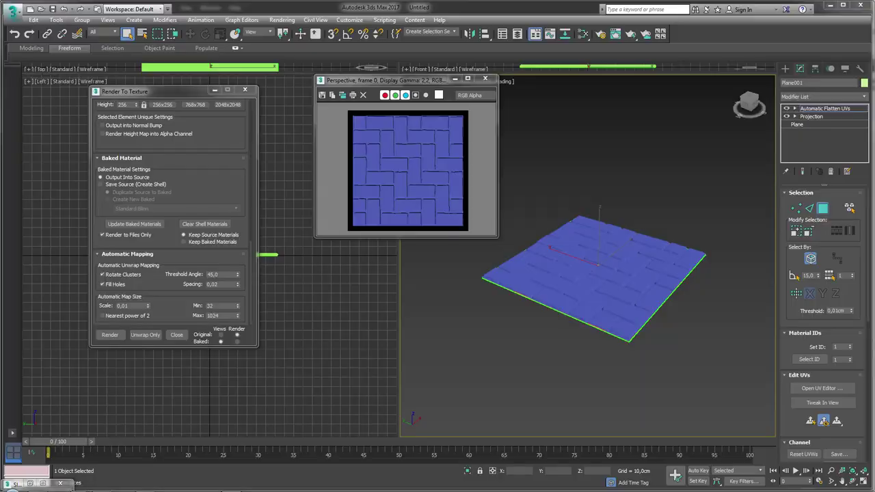
left_click(238, 488)
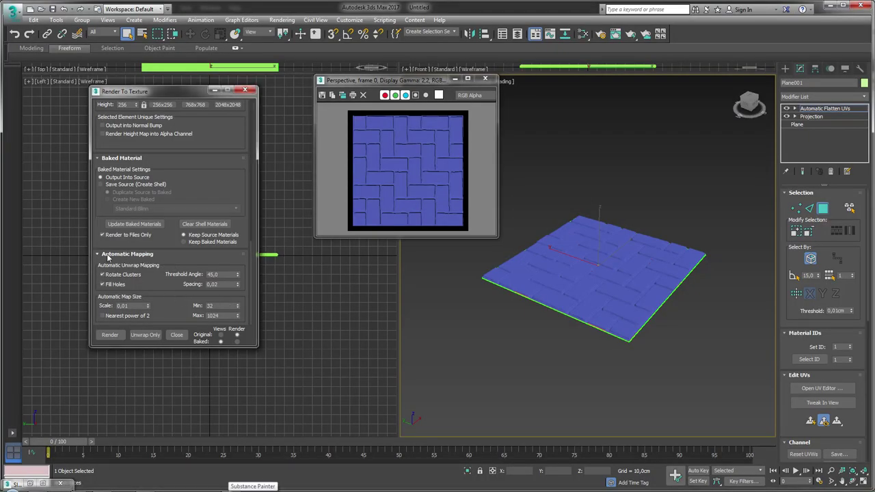
Step: Reset UV Spacing to 0 and re-bake, overwriting NormalsMap.tga, then show the Meu material folder
right_click(239, 289)
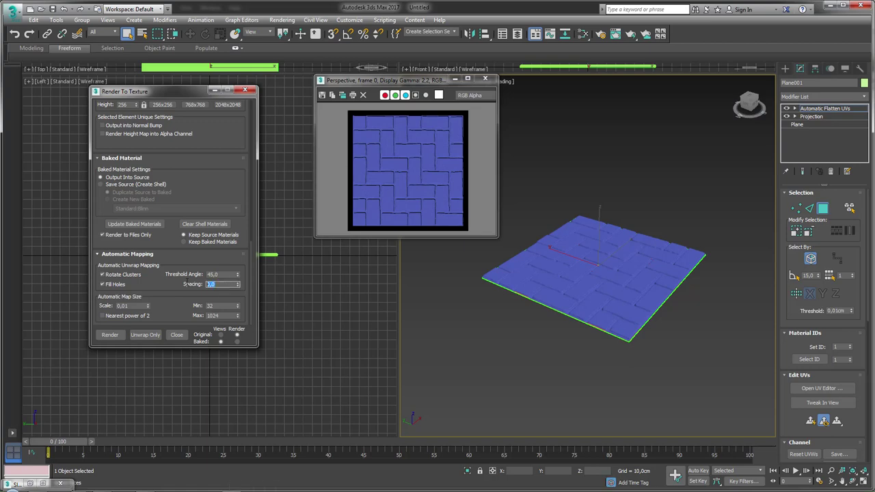
left_click(110, 335)
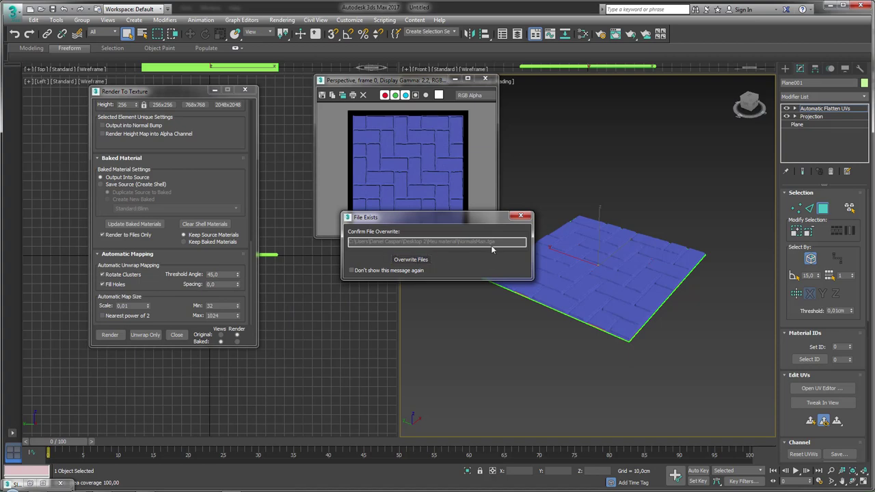
left_click(413, 260)
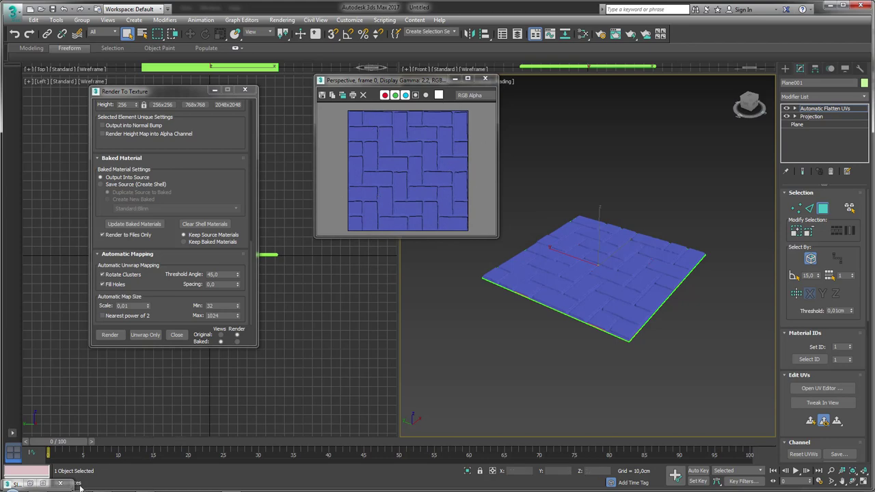
left_click(167, 444)
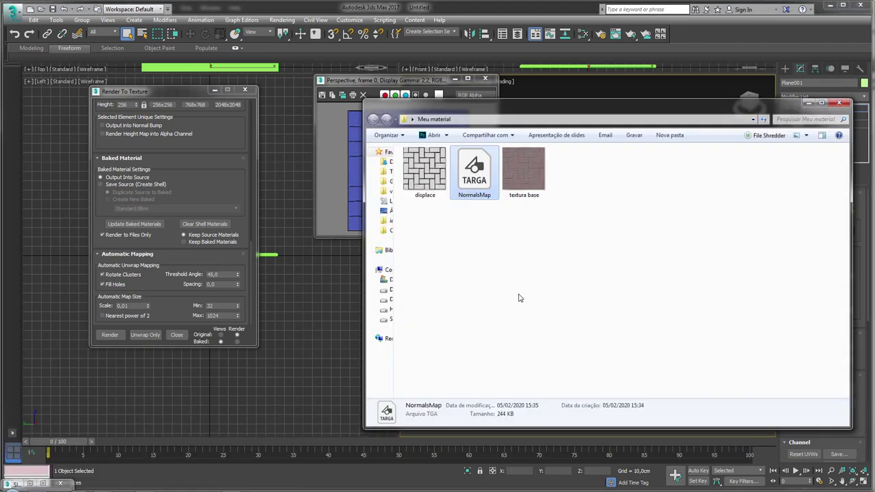
Step: Open the re-baked NormalsMap.tga in Photoshop, update it from disk, then minimize Photoshop
double_click(493, 180)
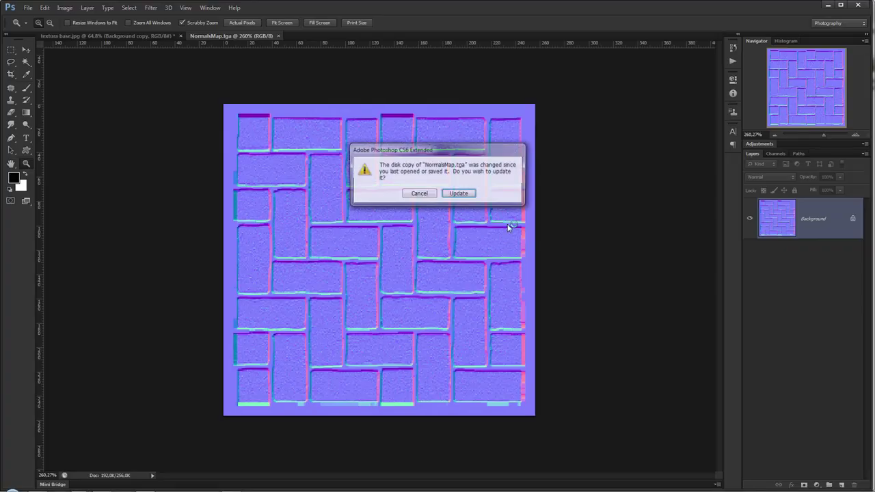
left_click(458, 194)
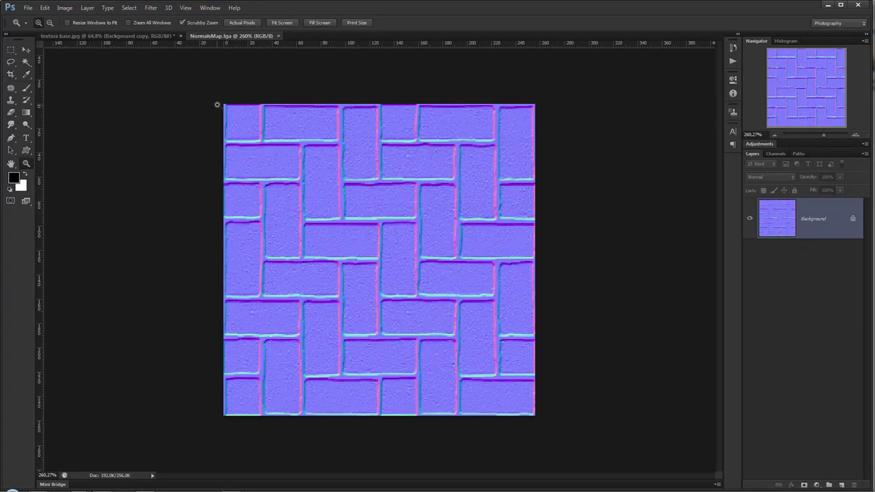
left_click(828, 6)
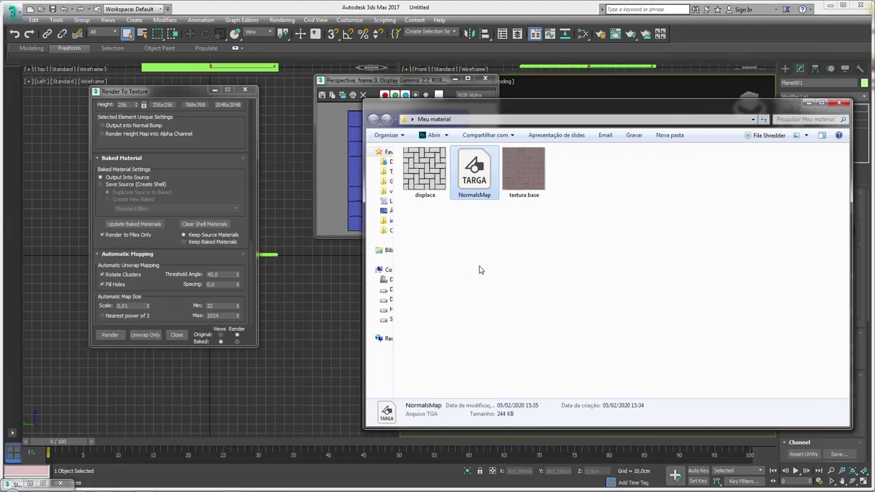
Step: Move the file browser aside and set the bake width to 4096 with height locked
left_click_drag(543, 111, 521, 188)
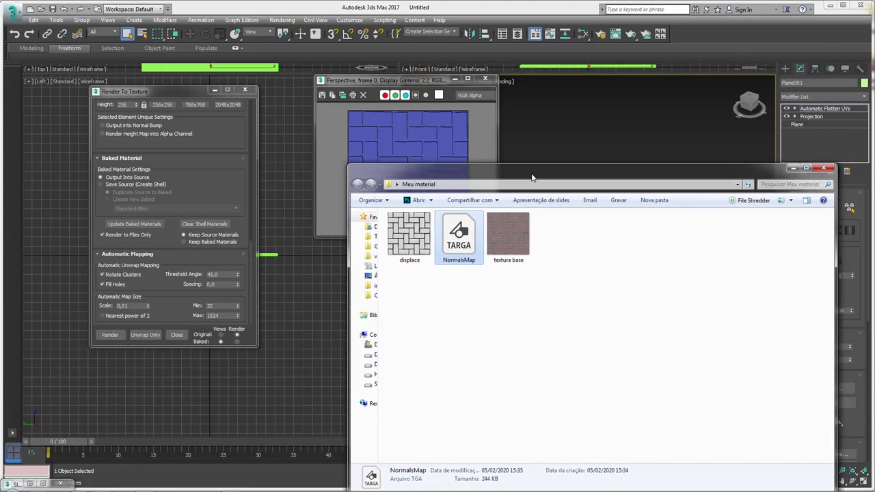
mouse_move(226, 184)
left_mouse_down()
mouse_move(230, 254)
mouse_move(234, 189)
left_mouse_up()
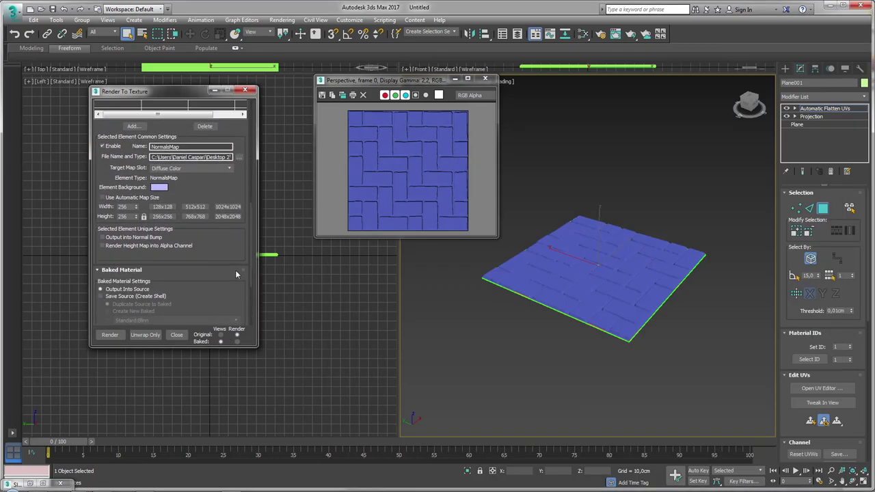
double_click(129, 207)
type("96")
key("Return")
left_click_drag(235, 193, 234, 185)
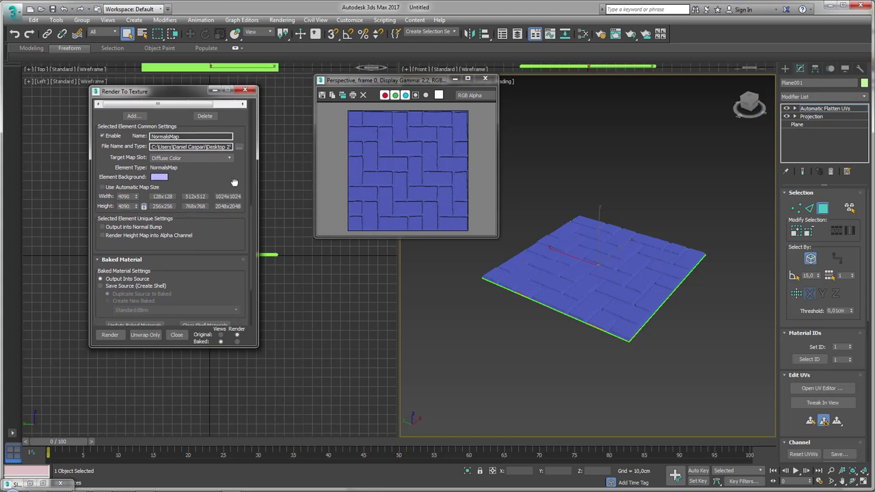
left_click(129, 196)
Step: Bake the normal map again, overwriting the existing NormalsMap file
scroll(219, 229, "down", 5)
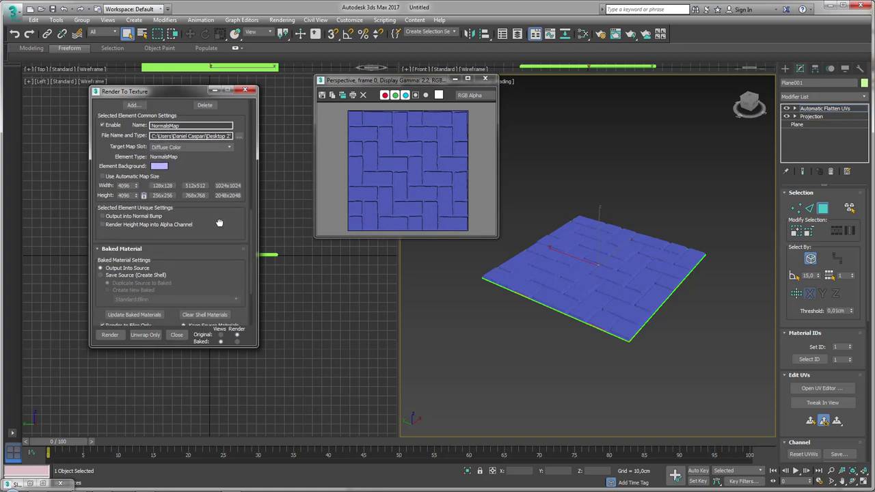
scroll(218, 147, "down", 1)
scroll(219, 147, "down", 1)
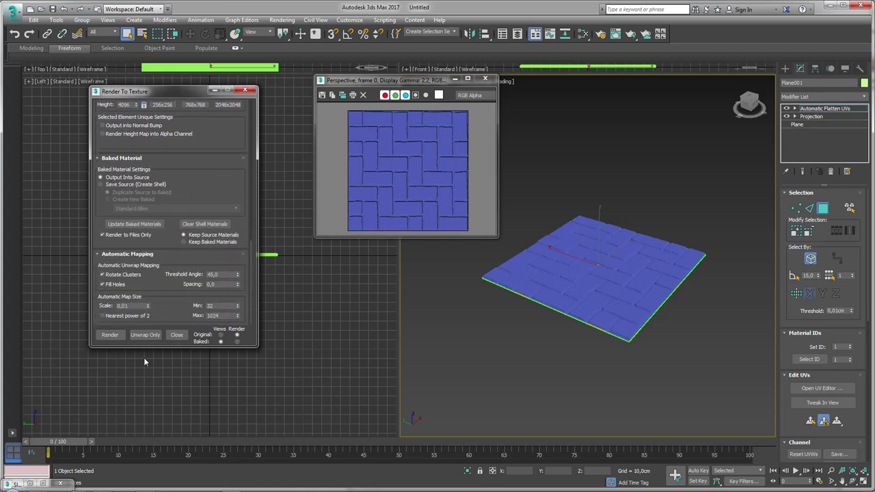
left_click(111, 335)
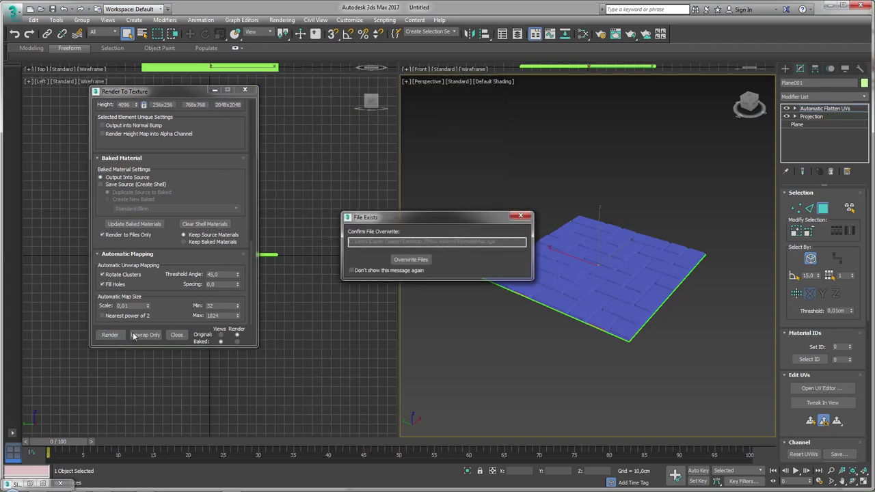
left_click(406, 260)
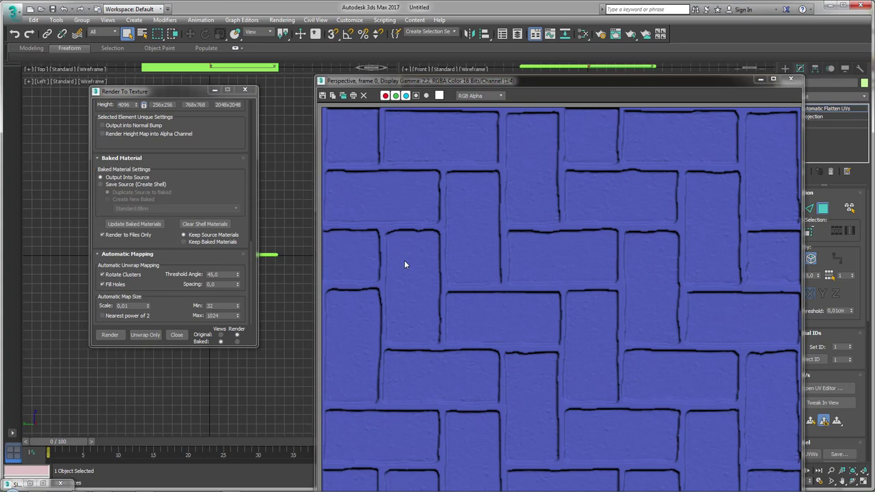
Step: Close the bake windows and reopen NormalsMap.tga in Photoshop, updating it from disk
left_click(791, 79)
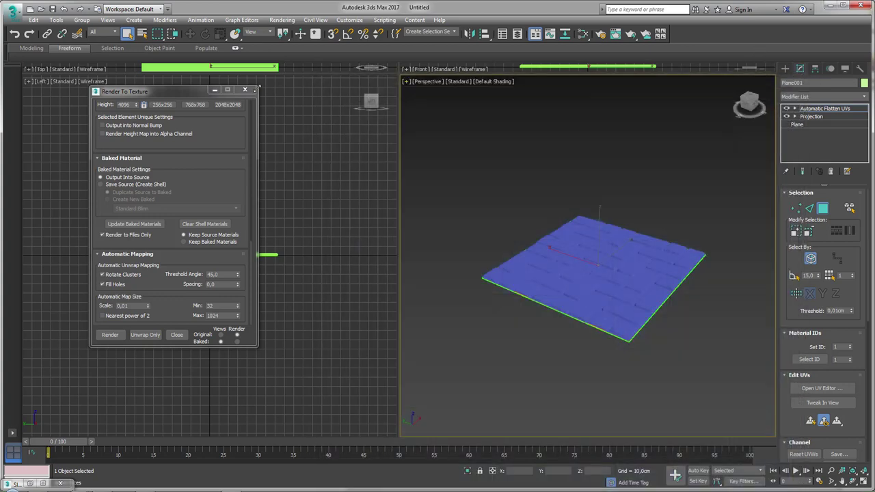
left_click(245, 90)
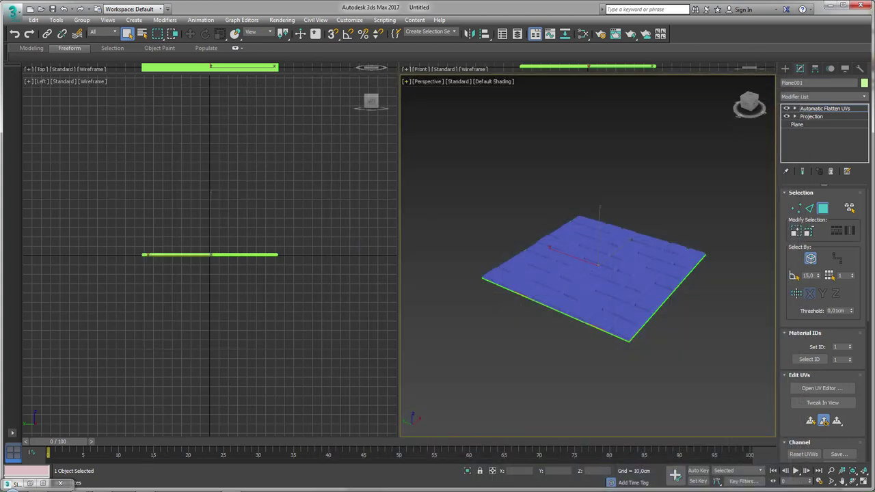
left_click(166, 445)
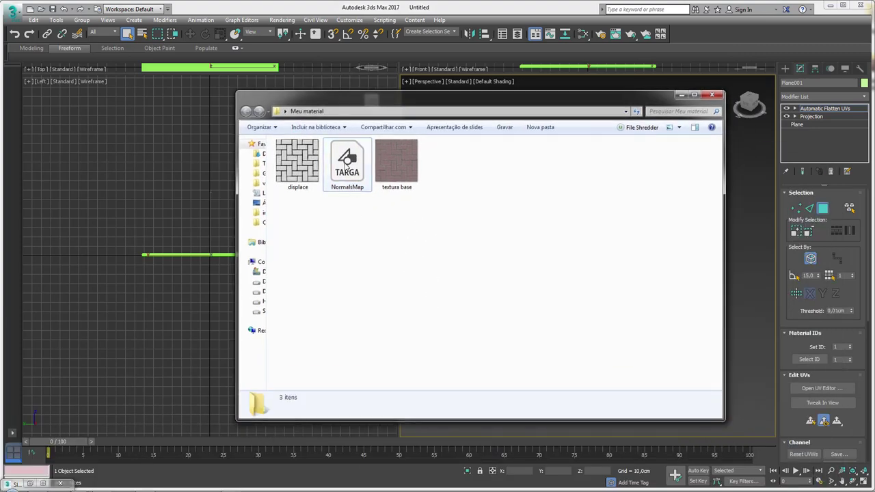
double_click(345, 167)
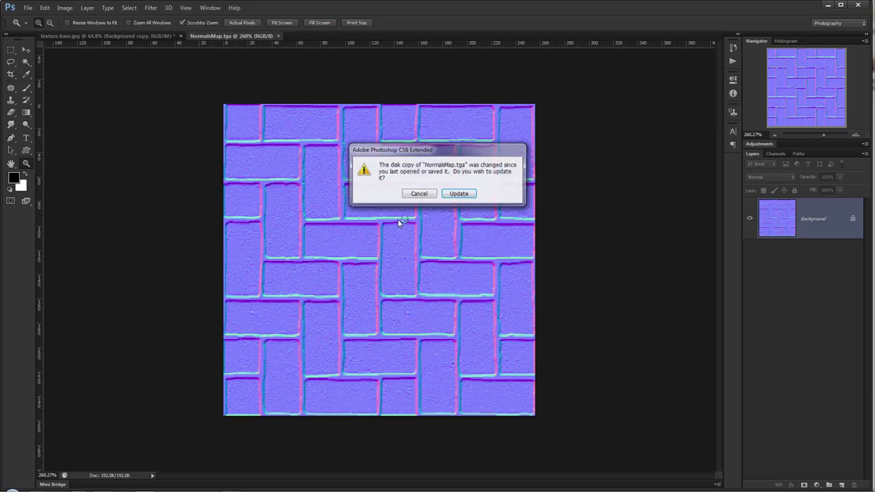
left_click(464, 194)
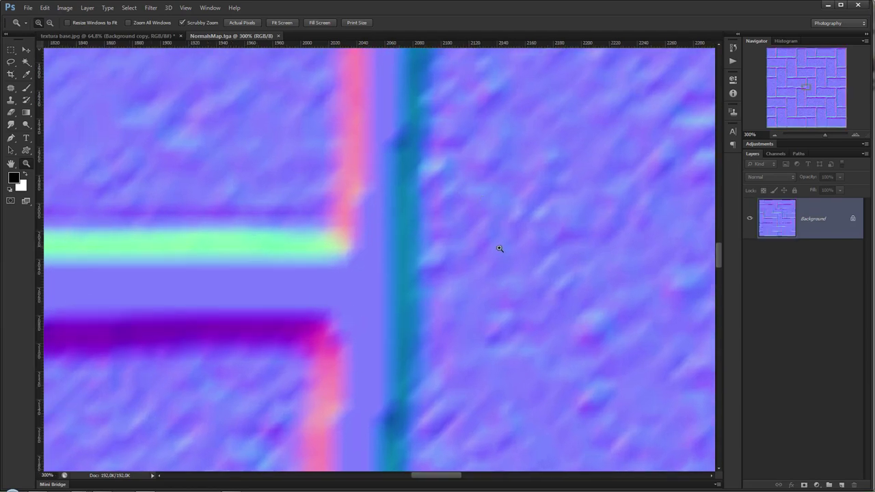
Step: Zoom out to inspect the normal map, close the document, and switch back to 3ds Max
left_click_drag(500, 248, 485, 207)
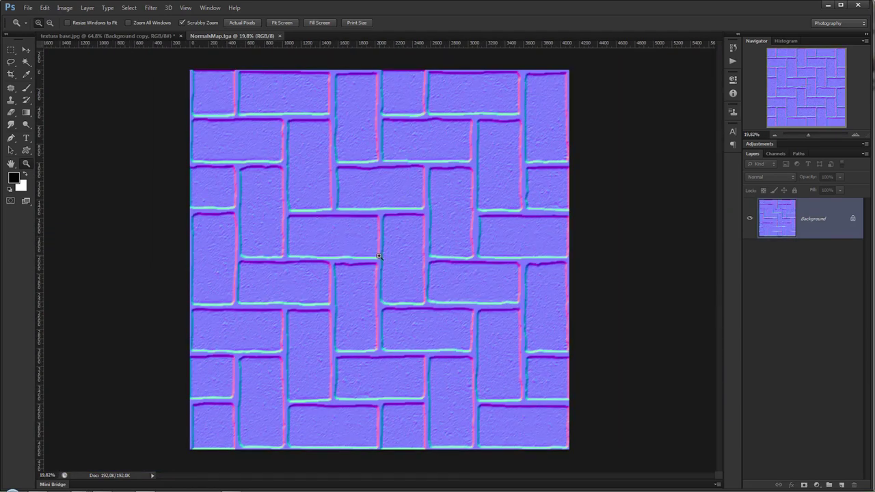
left_click(279, 36)
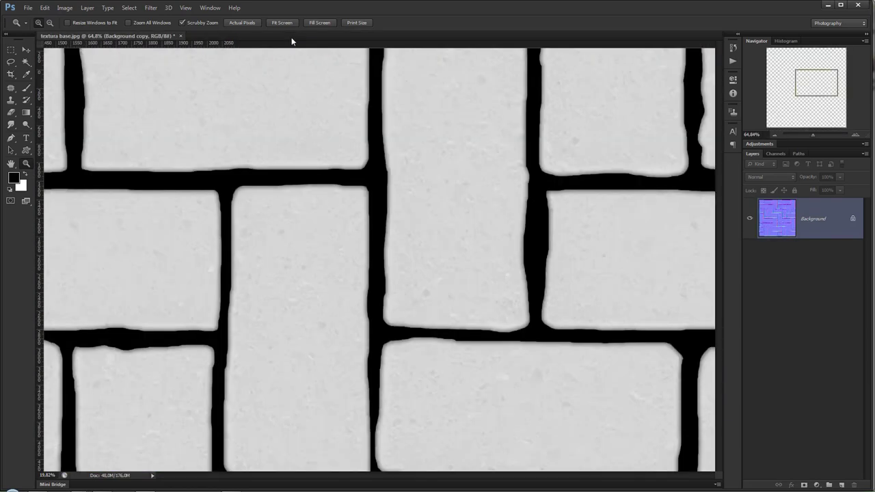
left_click_drag(586, 215, 536, 143)
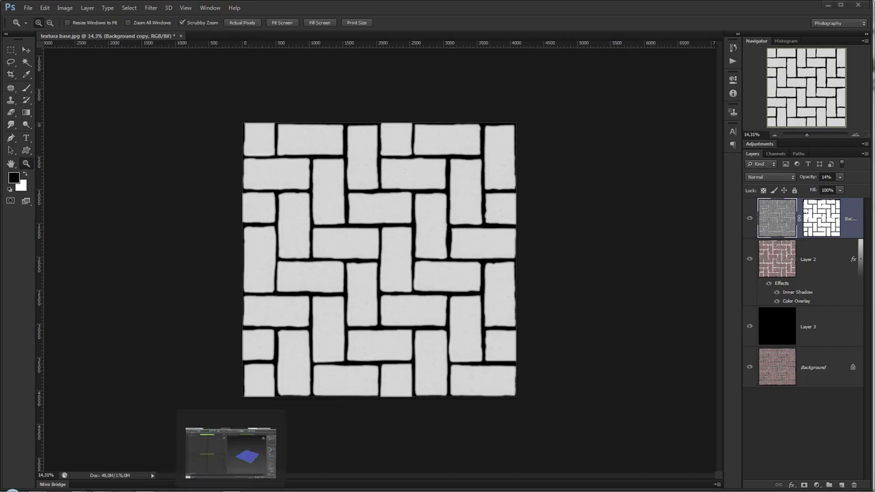
left_click(230, 488)
Step: Remove the Automatic Flatten UVs and Projection modifiers from Plane001, check relevo, and reselect the plane
middle_click_drag(615, 276, 604, 274)
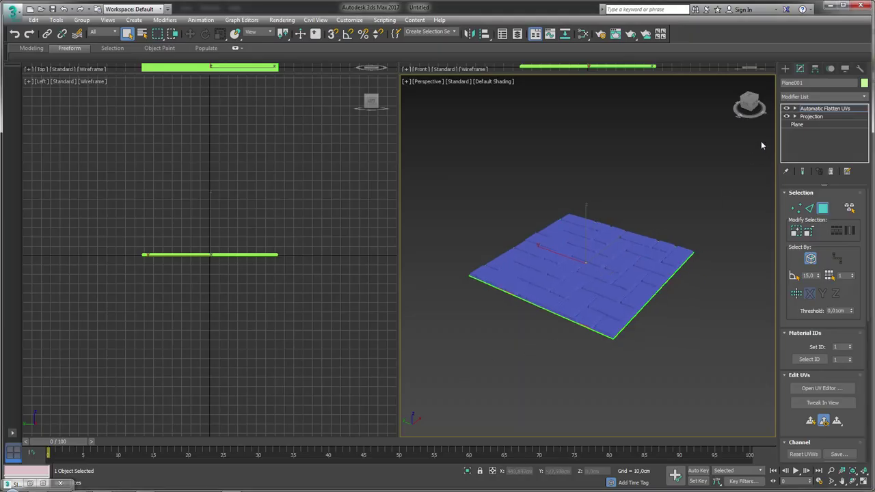
left_click(813, 110)
left_click(831, 171)
left_click(831, 171)
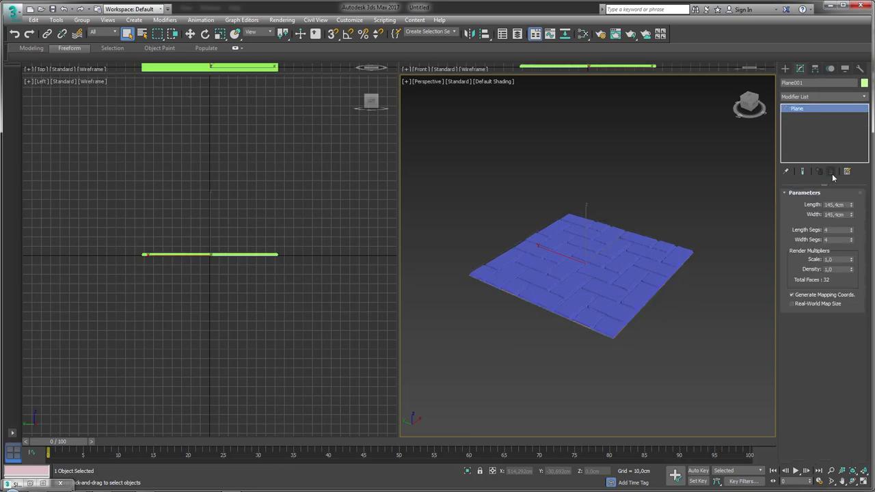
left_click(632, 270)
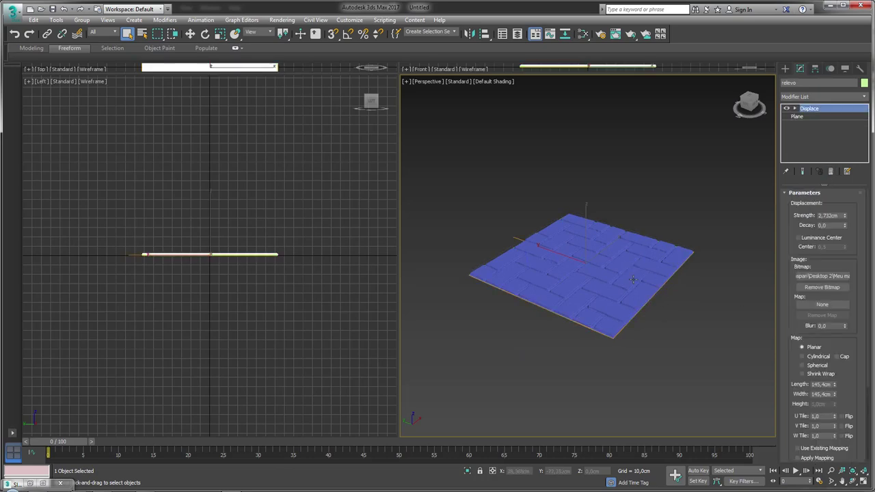
left_click(635, 317)
left_click(580, 260)
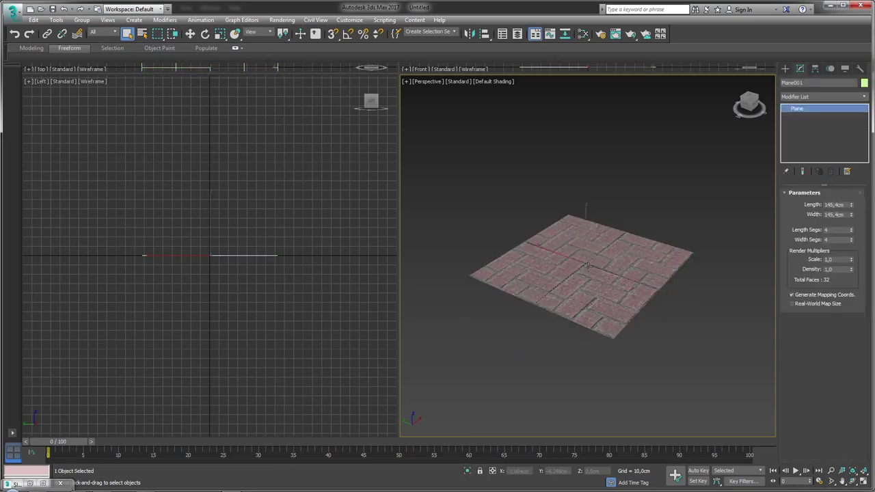
middle_click_drag(594, 247, 592, 256, "alt")
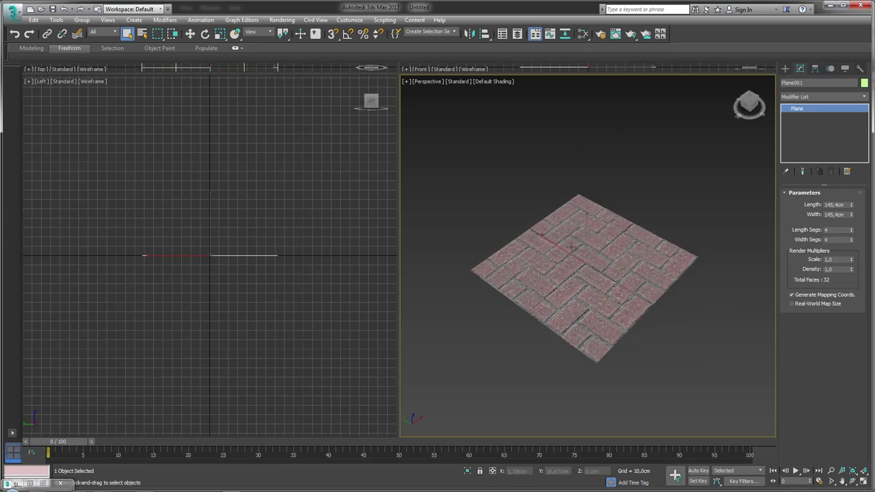
Step: Set the production renderer to V-Ray Next, update 1.1 in Render Setup
middle_click_drag(601, 214, 599, 171, "alt")
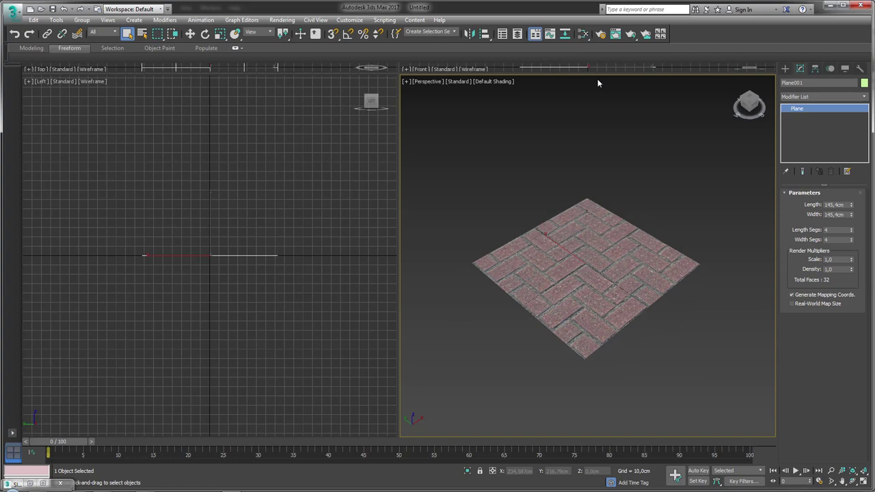
left_click(600, 34)
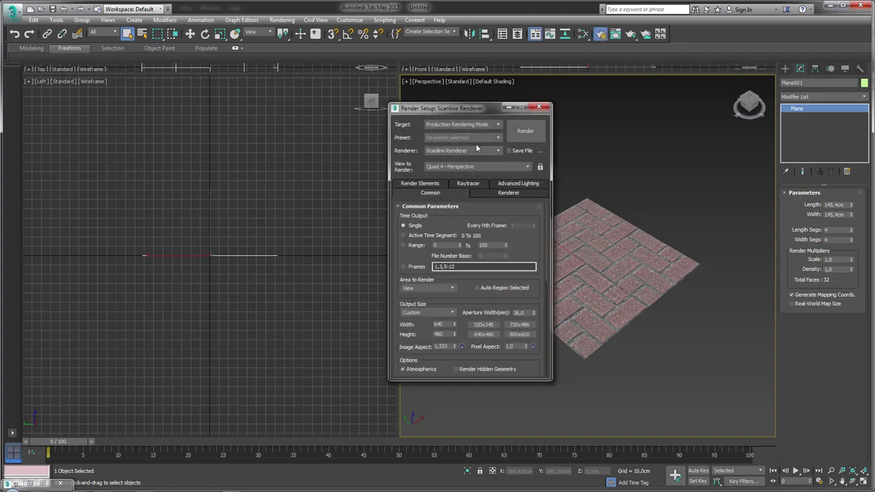
left_click(464, 151)
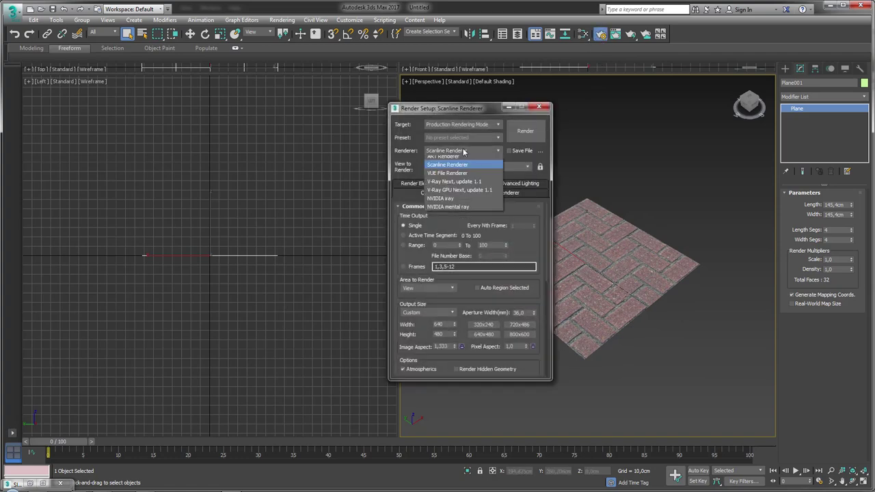
left_click(454, 197)
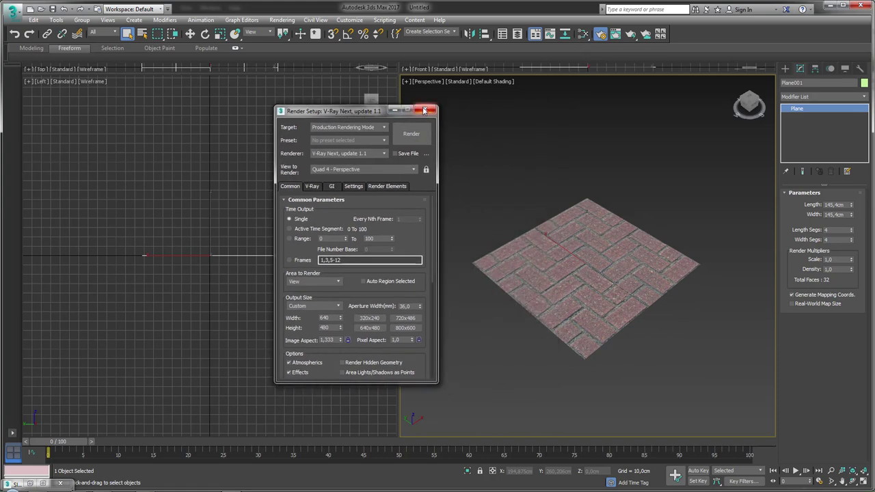
key("F10")
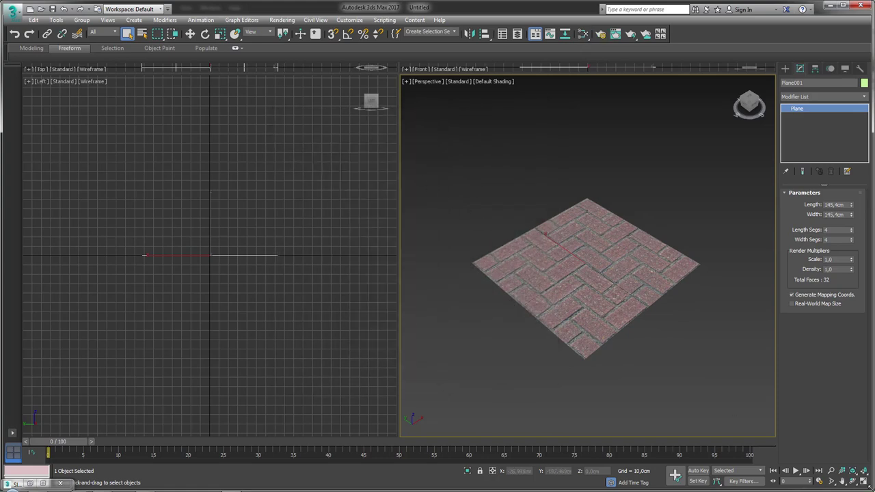
Step: Maximize the Perspective viewport with Alt+W and orbit around the brick plane
key("alt+w")
mouse_move(492, 239)
middle_mouse_down("alt")
mouse_move(568, 203)
mouse_move(558, 187)
mouse_move(541, 207)
middle_mouse_up("alt")
left_click(785, 68)
Step: Create a sphere of about 21.8 cm radius centred on the brick plane, with Base To Pivot on
mouse_move(664, 157)
middle_mouse_down("alt")
mouse_move(620, 191)
mouse_move(625, 207)
middle_mouse_up("alt")
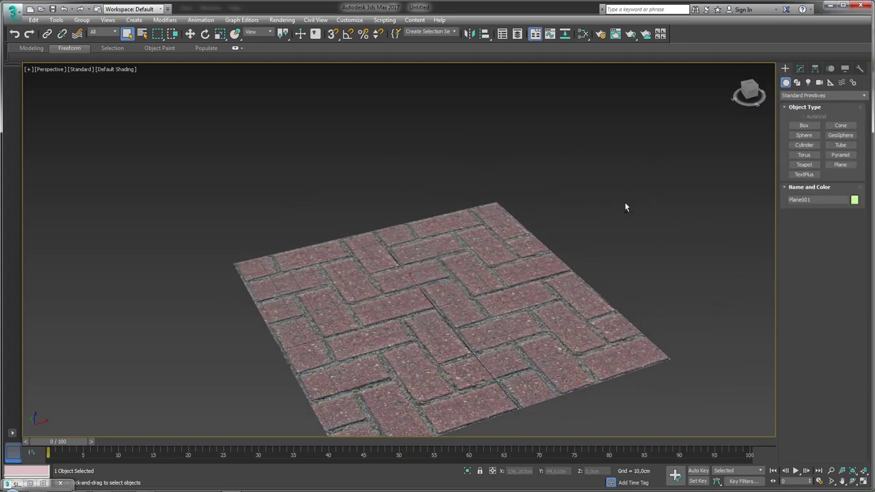
left_click(809, 138)
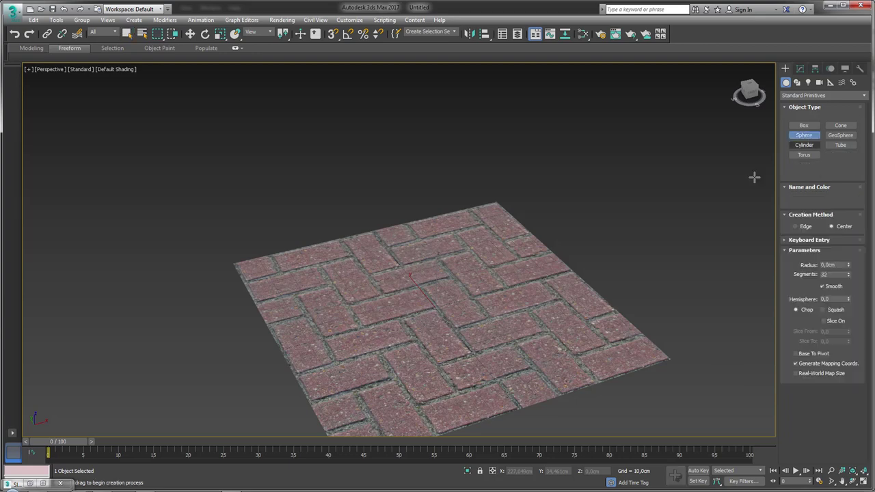
left_click_drag(434, 307, 459, 330)
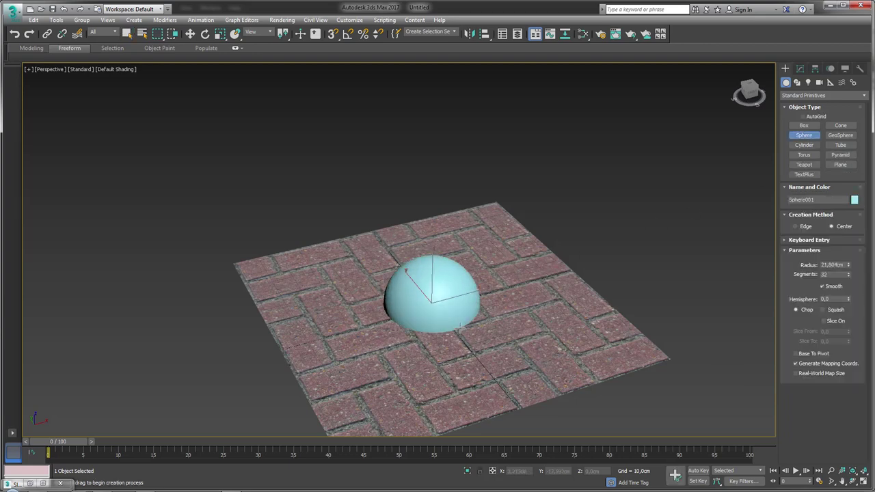
left_click(809, 354)
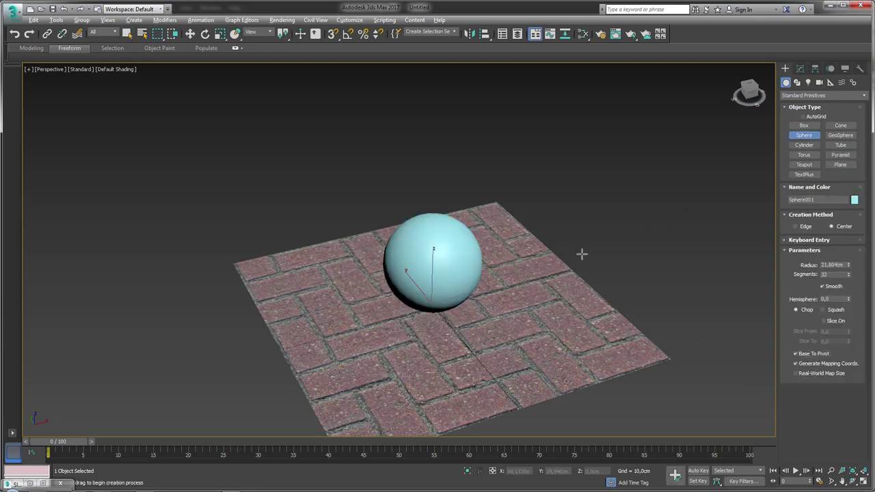
mouse_move(582, 252)
middle_mouse_down("alt")
mouse_move(632, 225)
mouse_move(616, 244)
mouse_move(603, 240)
mouse_move(616, 210)
middle_mouse_up("alt")
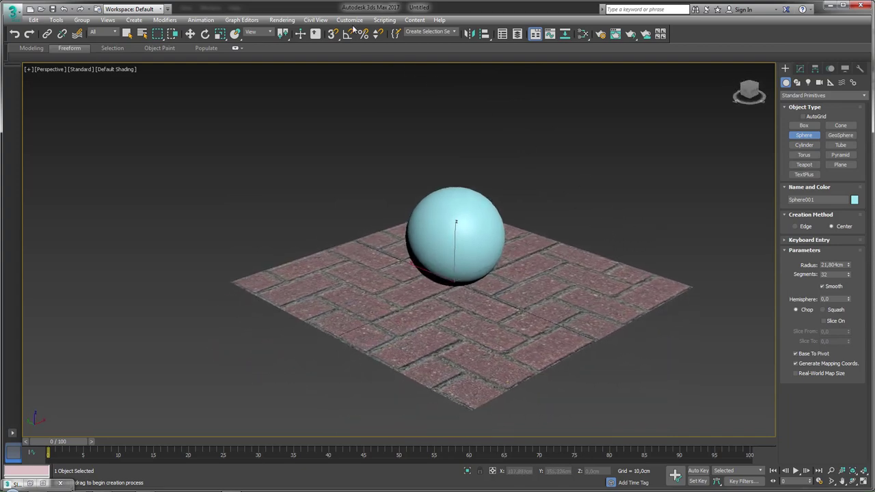
Step: Load kitchen.hdr as a Bitmap environment map, copying it into the Meu material folder
left_click(282, 21)
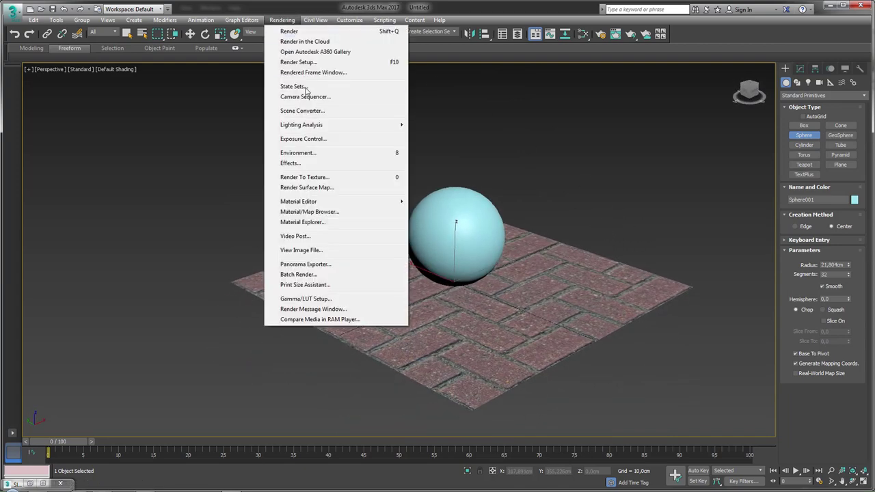
left_click(298, 153)
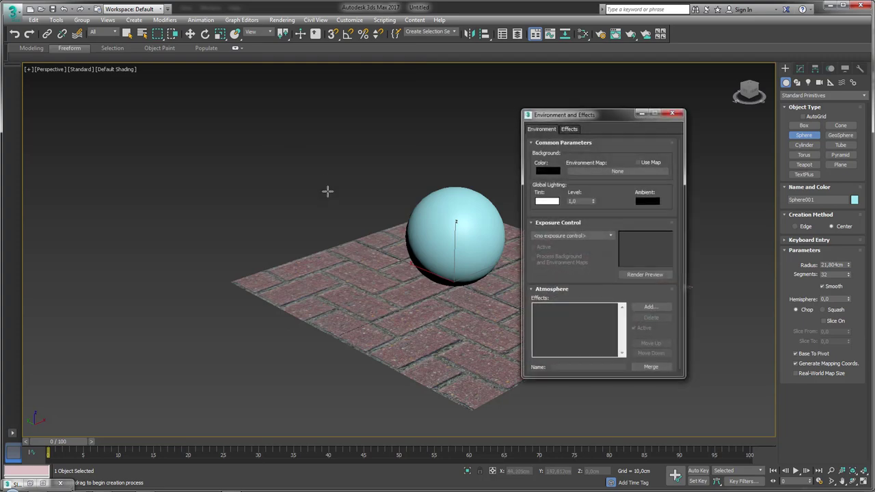
left_click(618, 171)
double_click(368, 143)
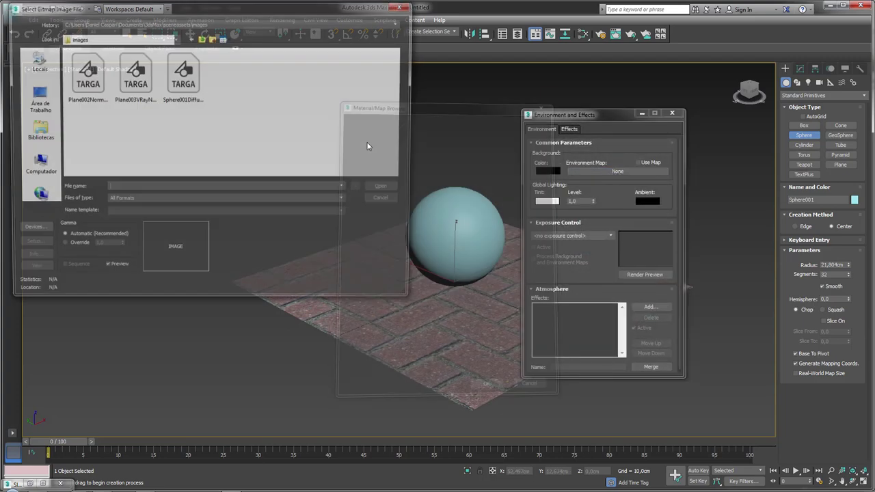
left_click(40, 108)
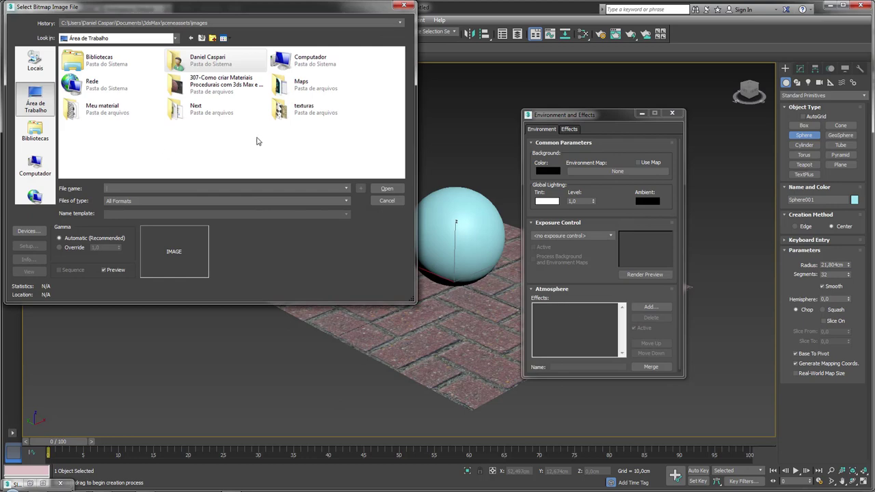
double_click(279, 109)
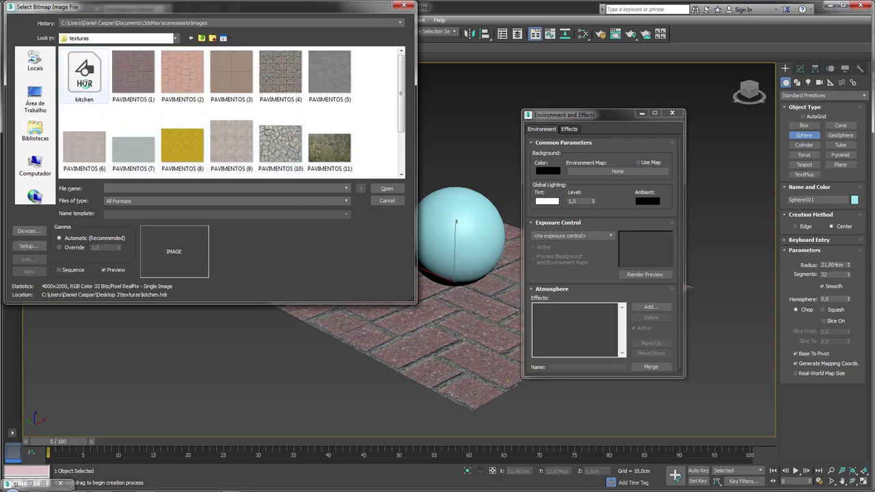
left_click(95, 79)
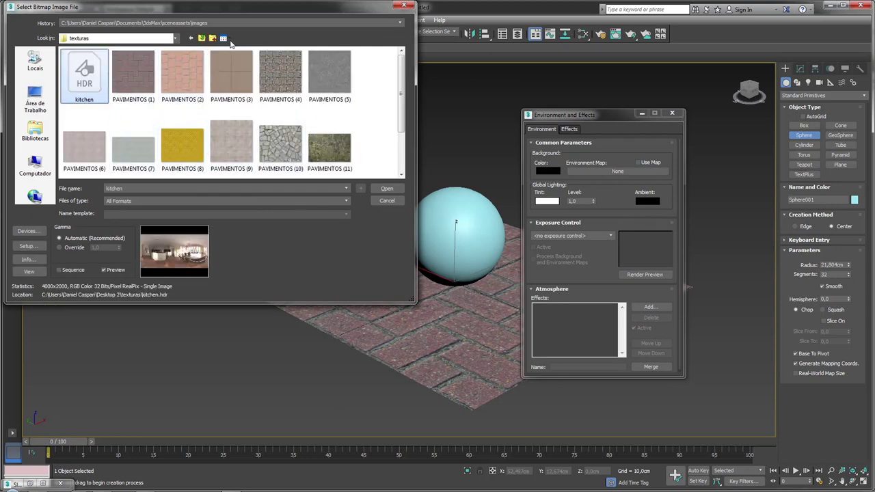
left_click(204, 39)
double_click(102, 115)
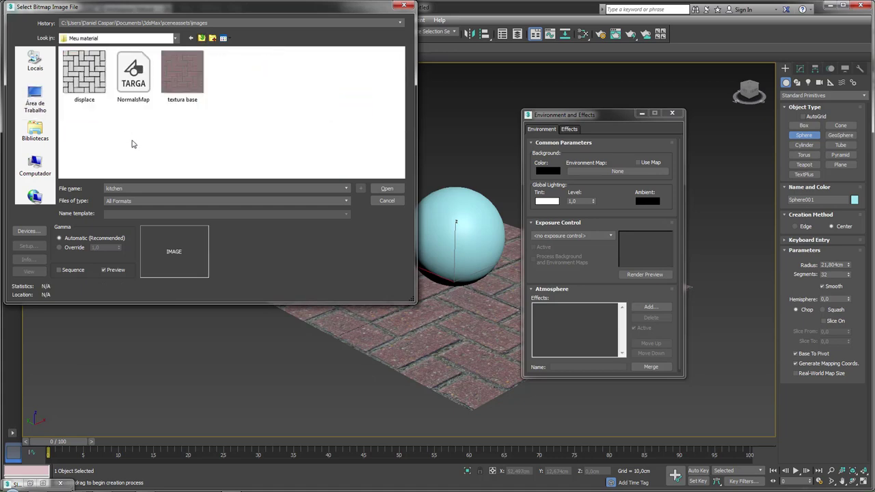
key("ctrl+v")
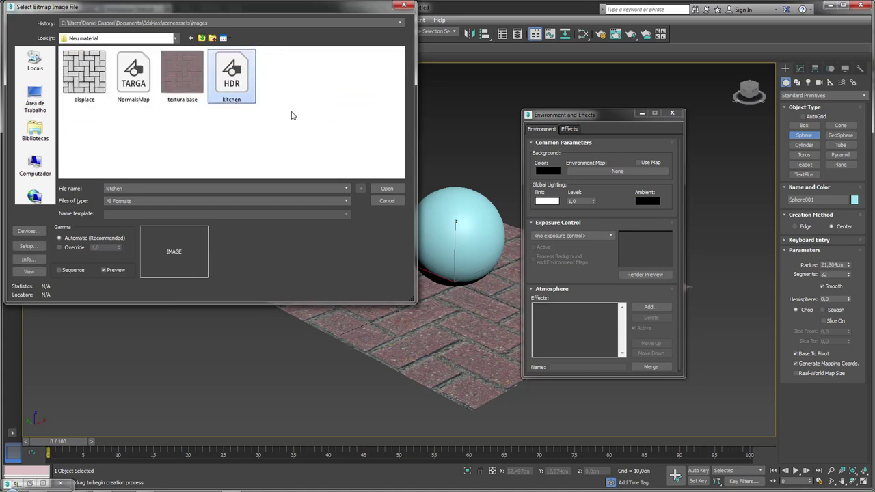
left_click(387, 190)
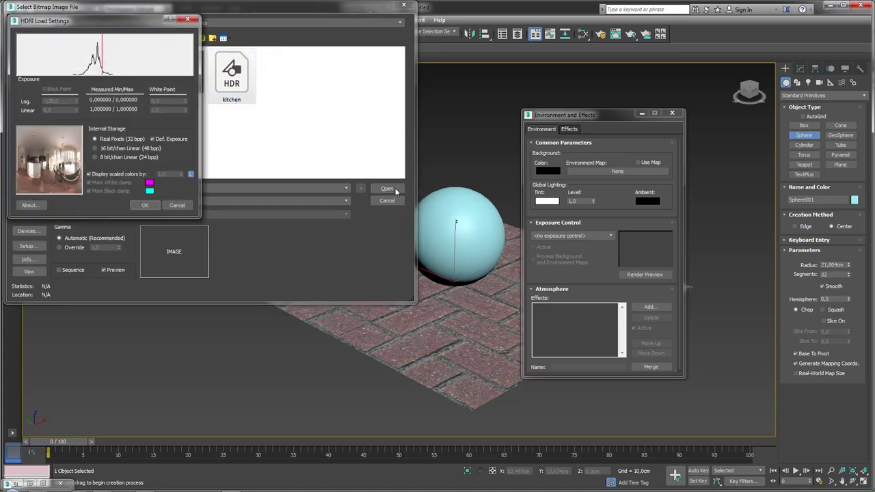
left_click(142, 203)
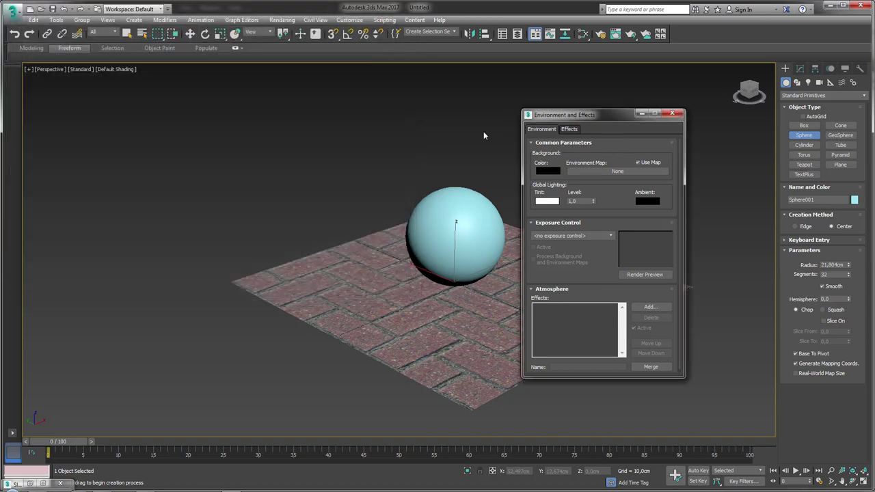
Step: Preview the HDRI as the viewport background, then return the viewport to a plain background
middle_click_drag(483, 131, 394, 158)
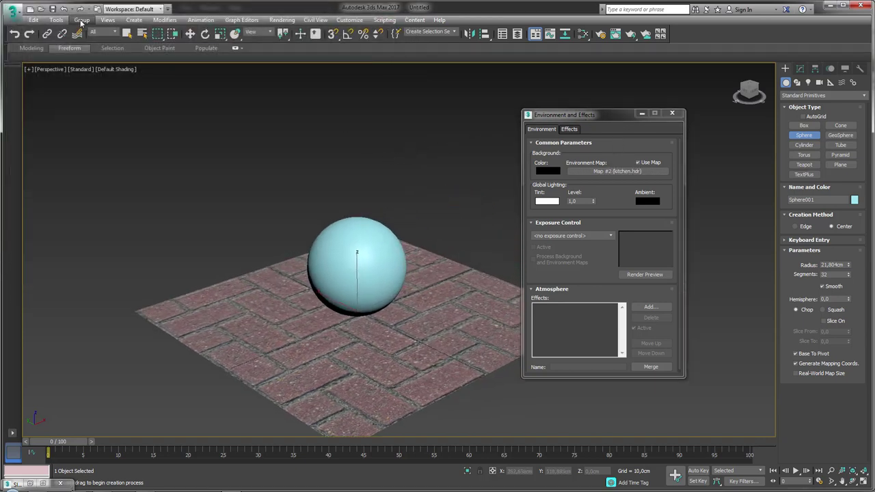
left_click(108, 21)
mouse_move(138, 215)
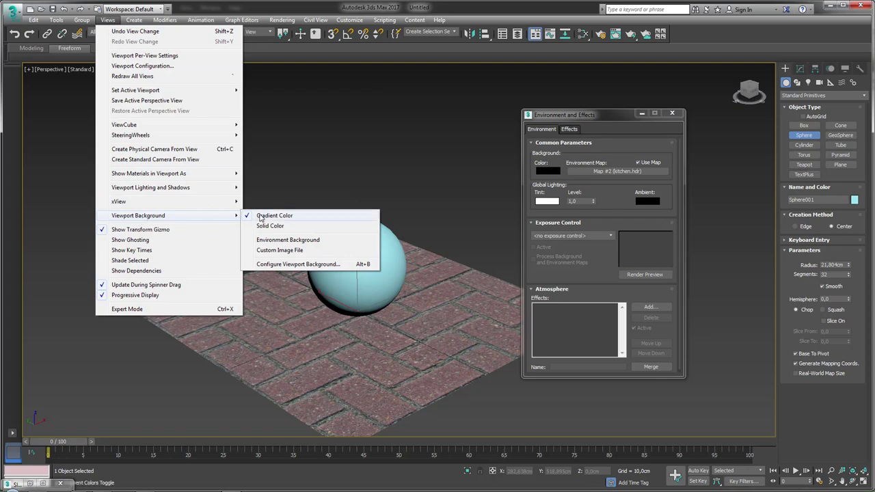
left_click(297, 241)
scroll(335, 174, "down", 5)
mouse_move(335, 174)
middle_mouse_down("alt")
mouse_move(426, 158)
mouse_move(239, 110)
middle_mouse_up("alt")
scroll(238, 111, "up", 5)
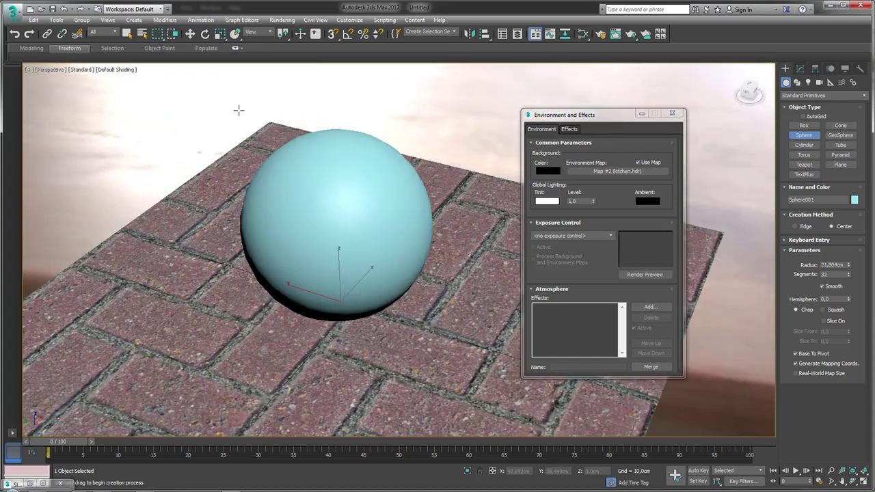
left_click(108, 20)
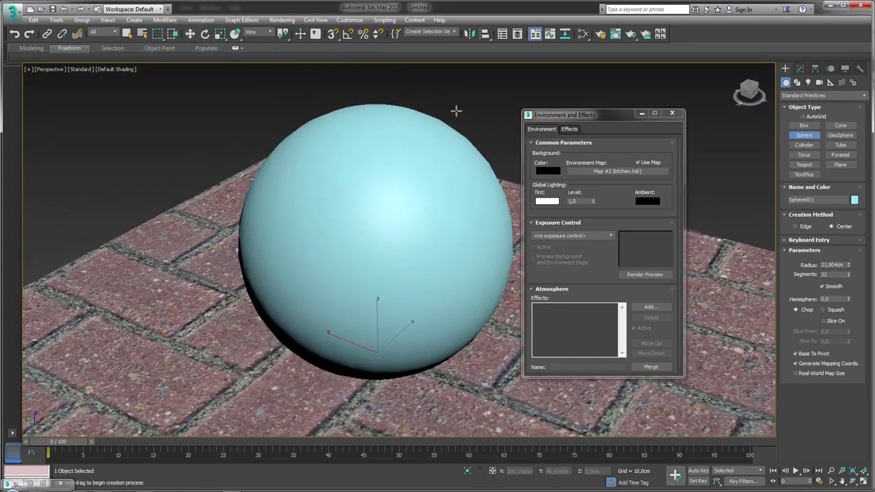
right_click(496, 353)
scroll(509, 120, "down", 5)
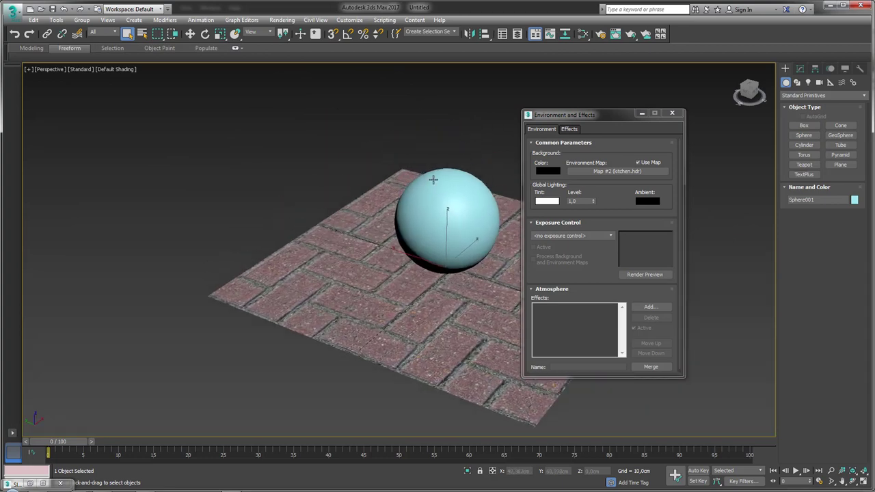
Step: Add a new VRayMtl node in the cleared Slate Material Editor and open its parameters
left_click(672, 113)
mouse_move(516, 120)
middle_mouse_down()
mouse_move(531, 133)
mouse_move(580, 135)
middle_mouse_up()
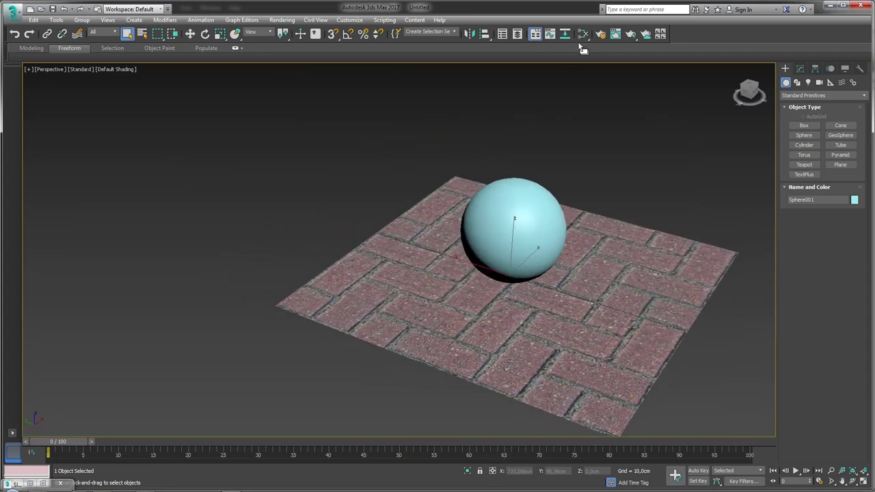
left_click(583, 34)
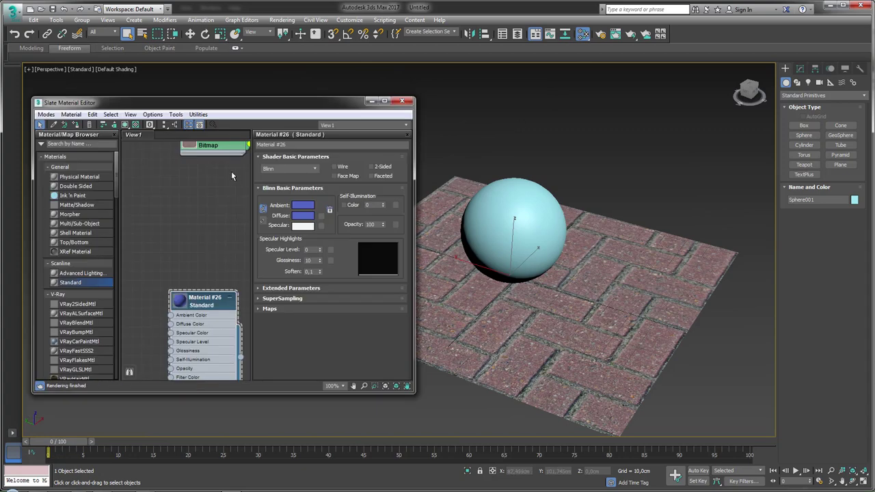
scroll(191, 198, "down", 2)
scroll(169, 240, "down", 1)
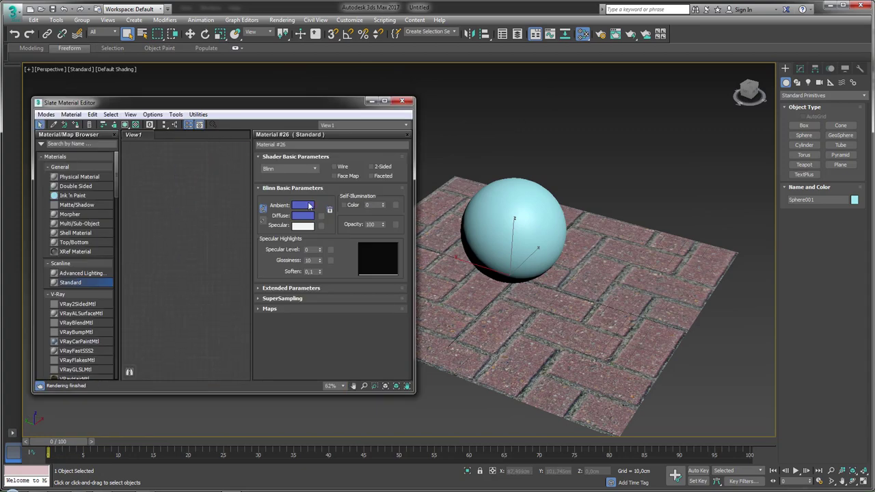
left_click(407, 137)
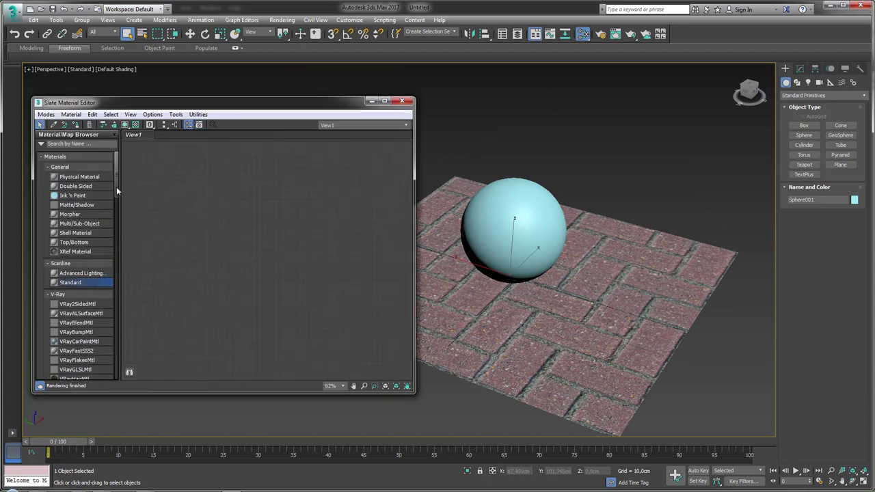
left_click_drag(117, 187, 114, 237)
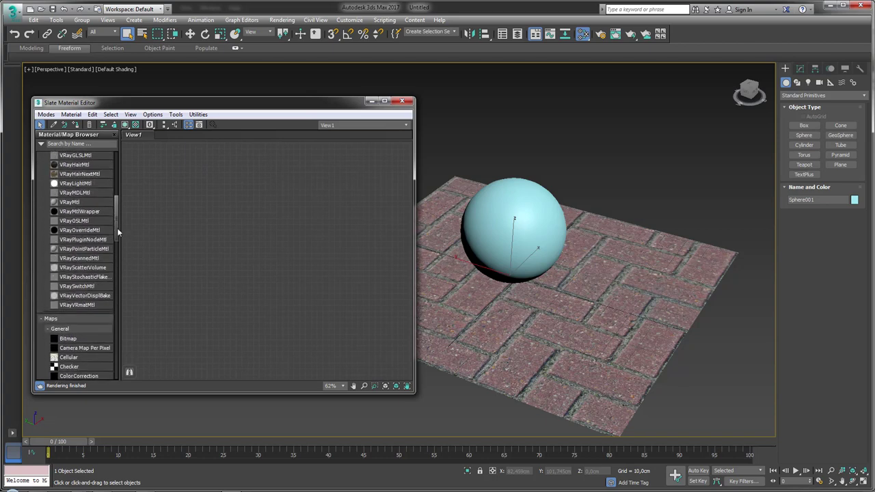
mouse_move(182, 237)
left_mouse_down()
mouse_move(234, 179)
mouse_move(212, 179)
left_mouse_up()
left_click(246, 180)
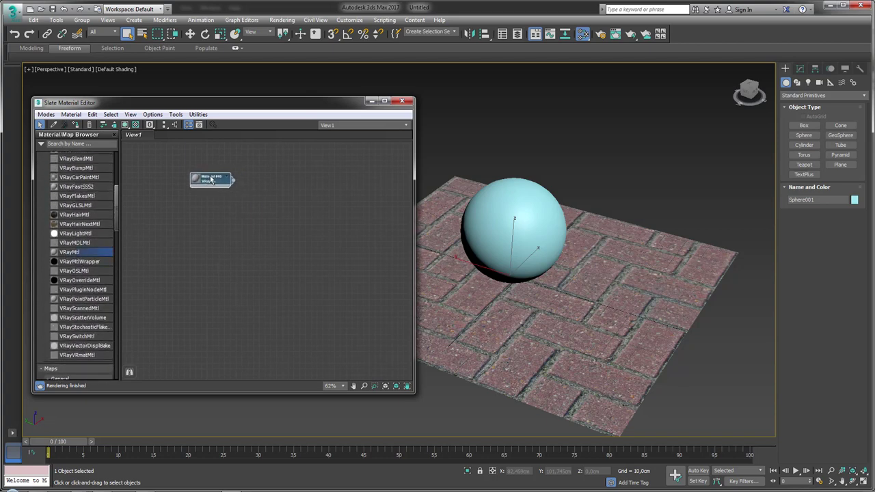
double_click(212, 181)
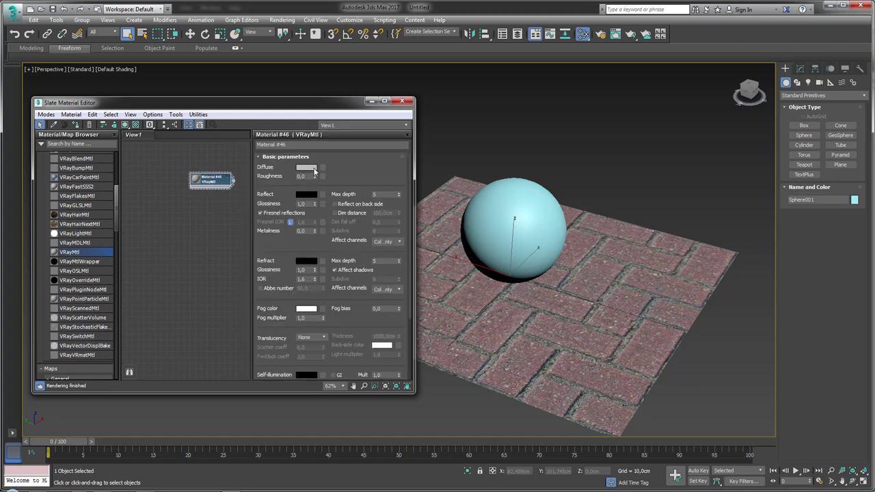
Step: Set the VRayMtl Diffuse to light grey 228, Reflect to pure white and Metalness to 1.0
left_click(315, 172)
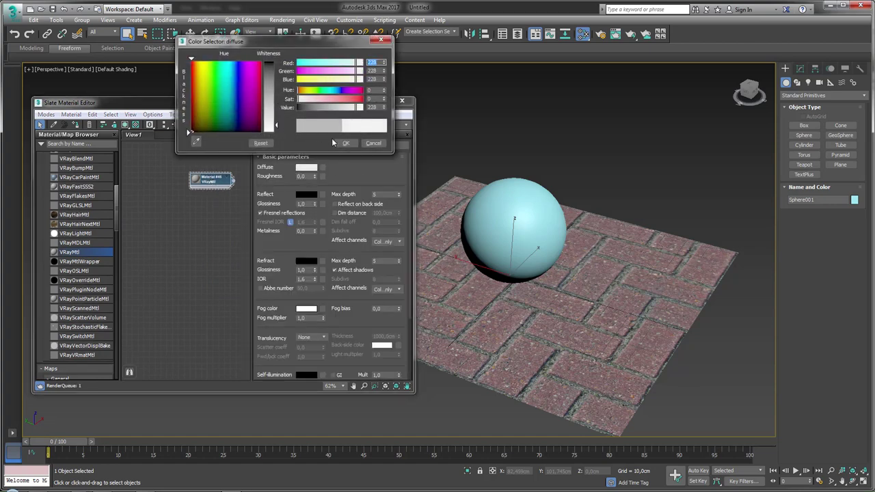
left_click(346, 143)
left_click(306, 195)
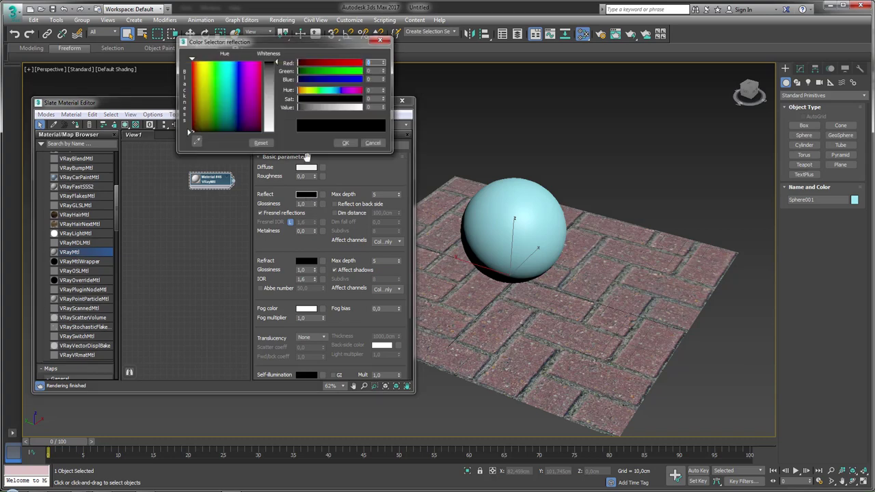
left_click_drag(276, 62, 276, 131)
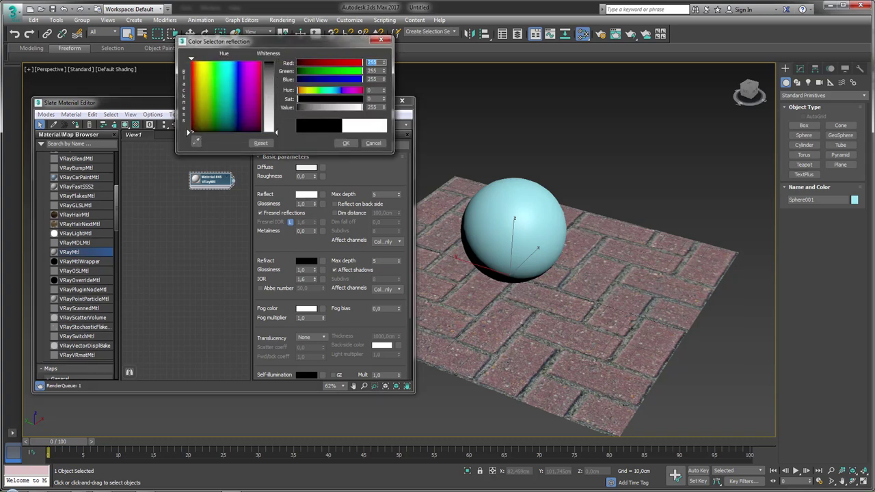
left_click(345, 143)
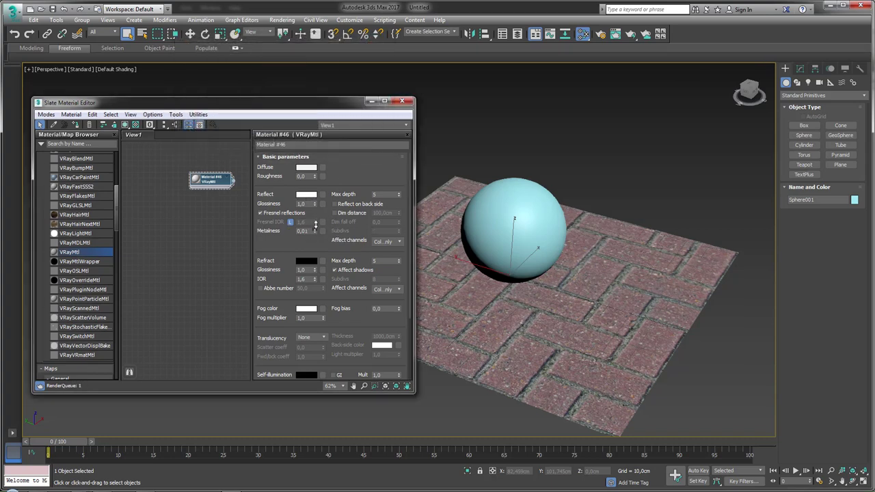
left_click_drag(316, 232, 301, 215)
scroll(214, 186, "up", 2)
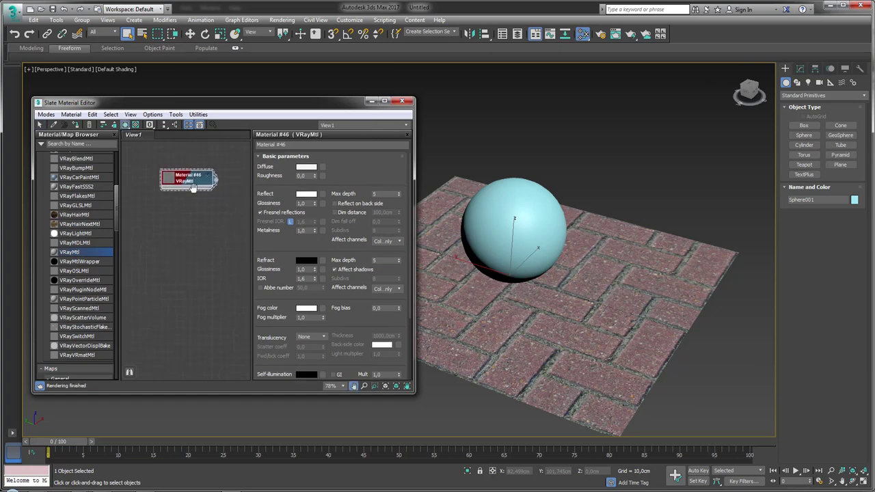
Step: Assign Material #46 to the sphere and render the scene in the V-Ray frame buffer
middle_click_drag(219, 176, 214, 197)
left_click_drag(214, 195, 505, 211)
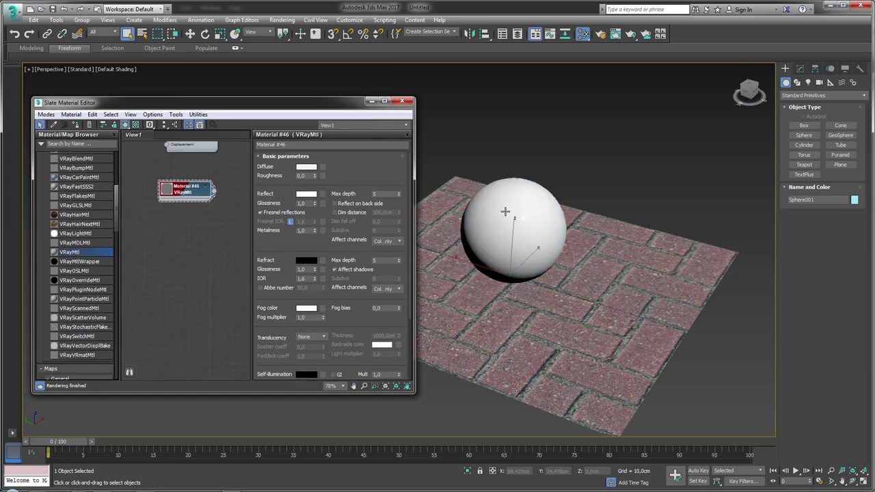
scroll(515, 237, "up", 2)
scroll(540, 192, "up", 2)
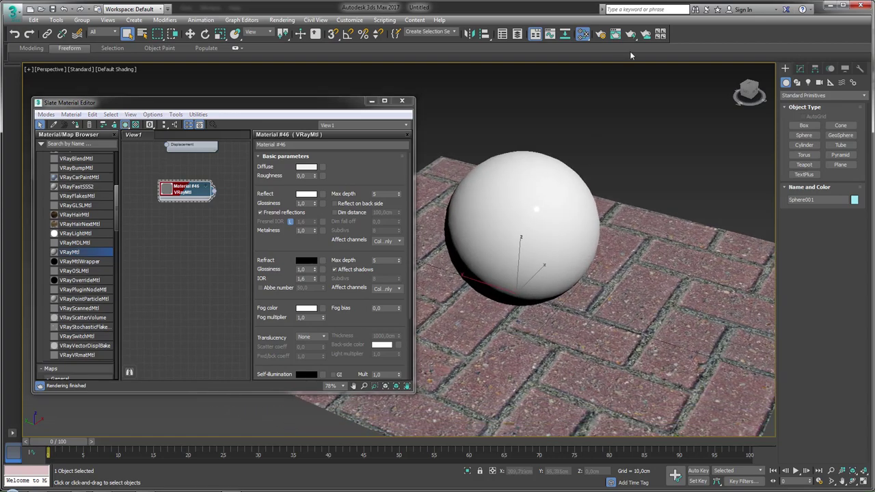
left_click(632, 34)
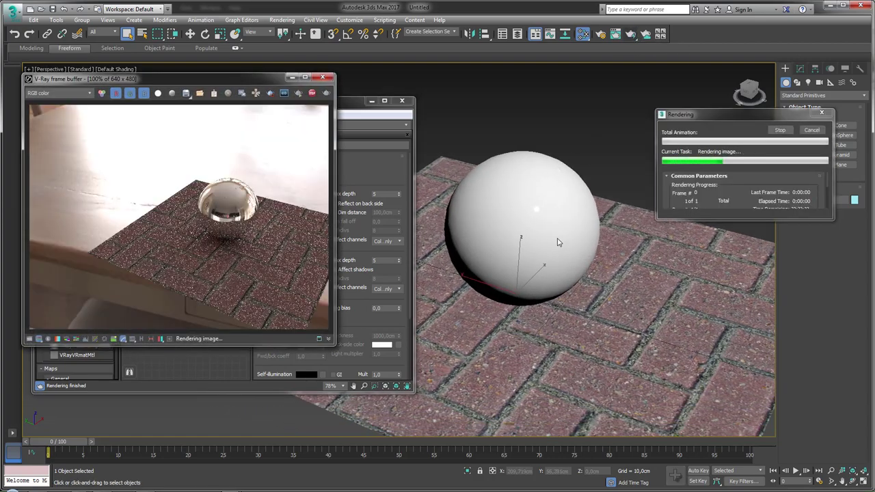
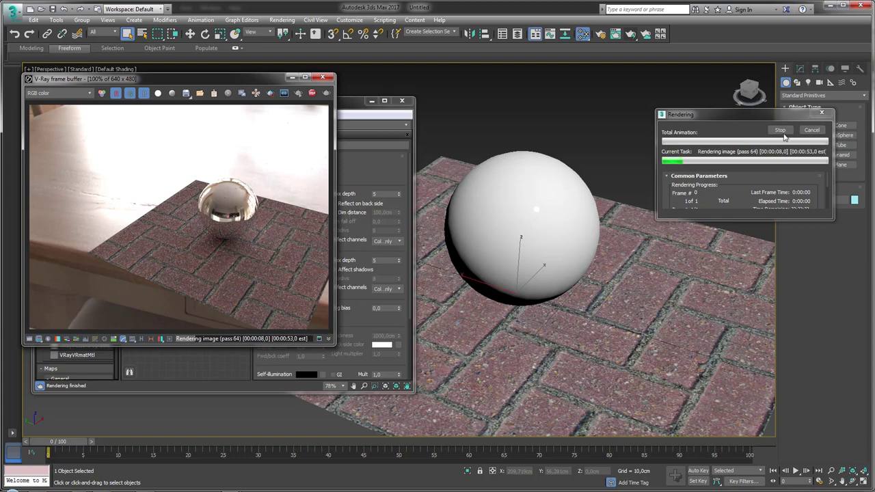
Step: Stop the running render and reframe the Perspective view with Safe Frame enabled
left_click(812, 130)
middle_click_drag(534, 362, 533, 241)
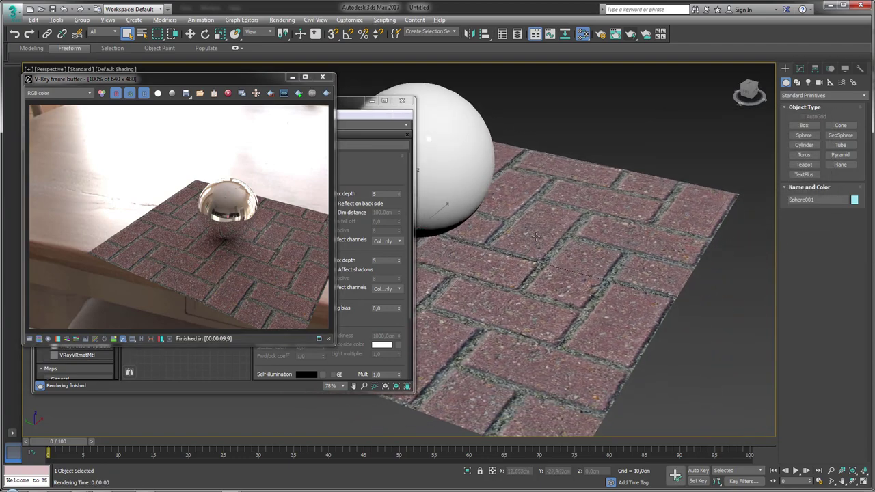
scroll(534, 240, "down", 3)
scroll(534, 241, "up", 2)
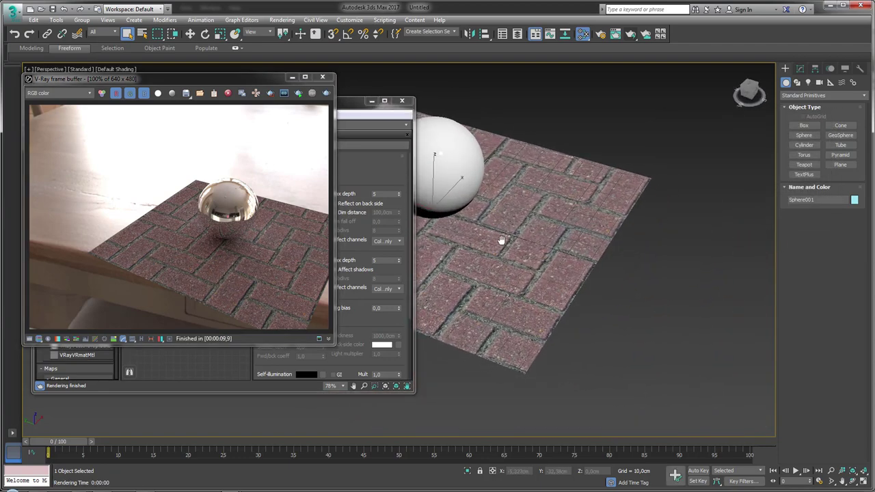
key("shift+f")
scroll(501, 240, "up", 3)
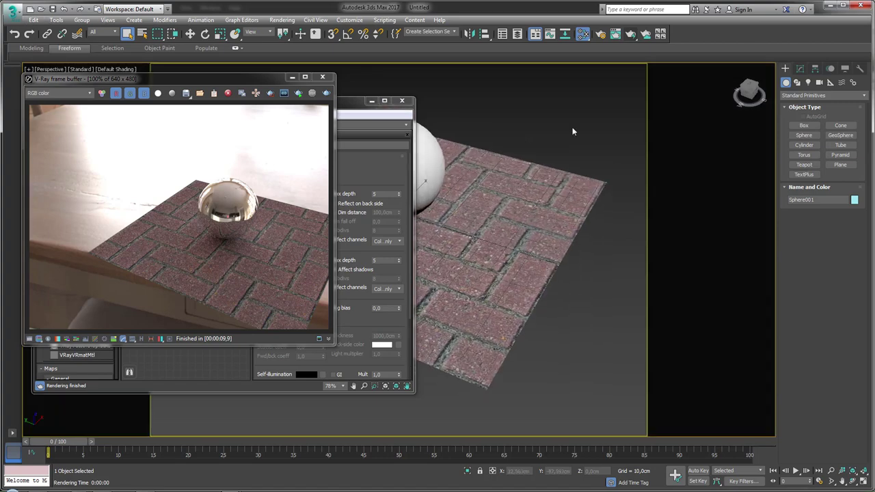
Step: Render the brick plane and chrome sphere again, then stop and close the frame buffer
left_click(635, 35)
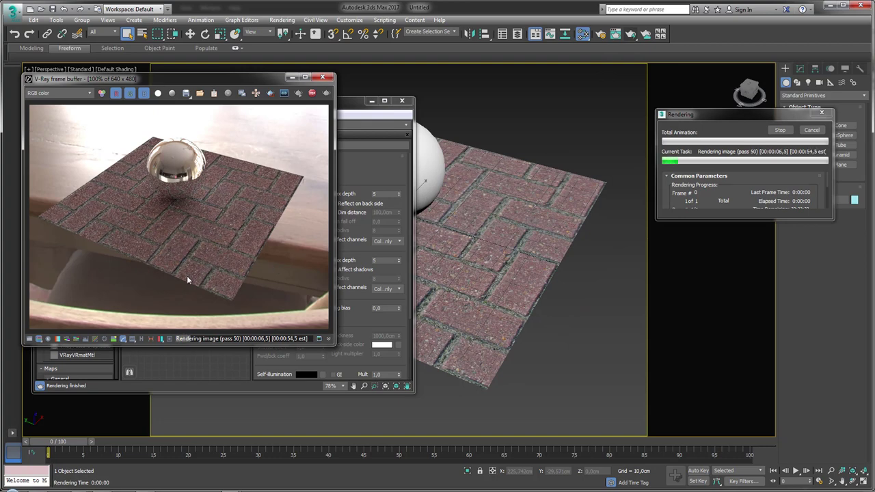
left_click(324, 78)
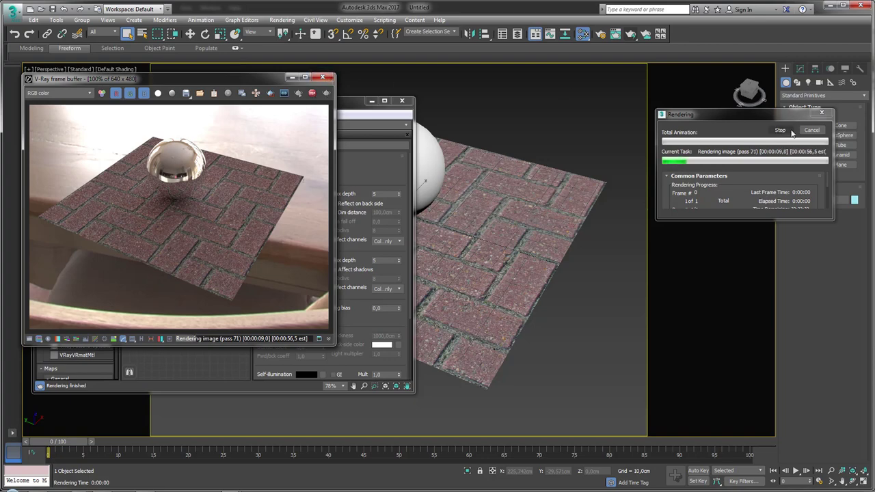
left_click(323, 80)
Step: Arrange an enlarged Slate Material Editor beside a four-viewport layout
left_click_drag(313, 101, 418, 93)
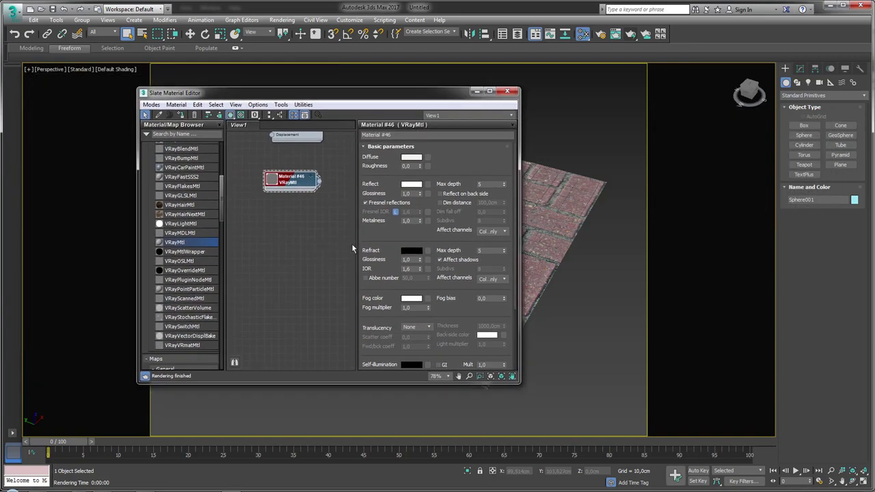
left_click_drag(352, 89, 264, 77)
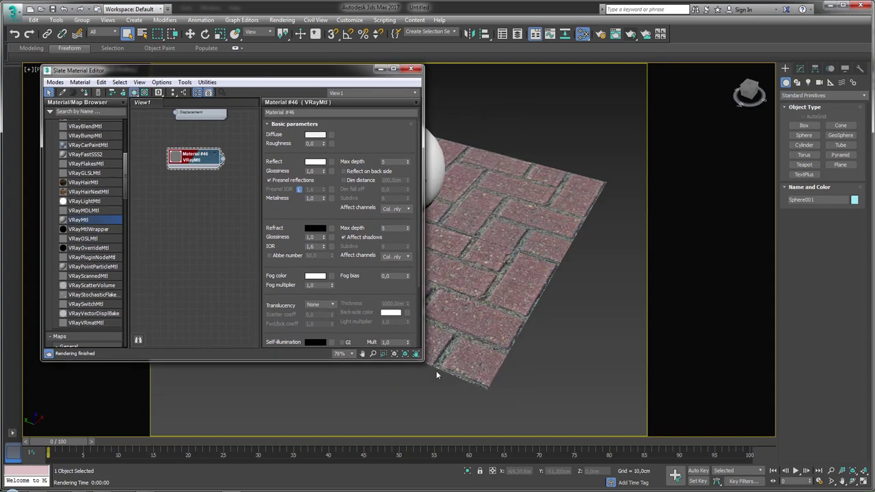
left_click_drag(421, 360, 455, 412)
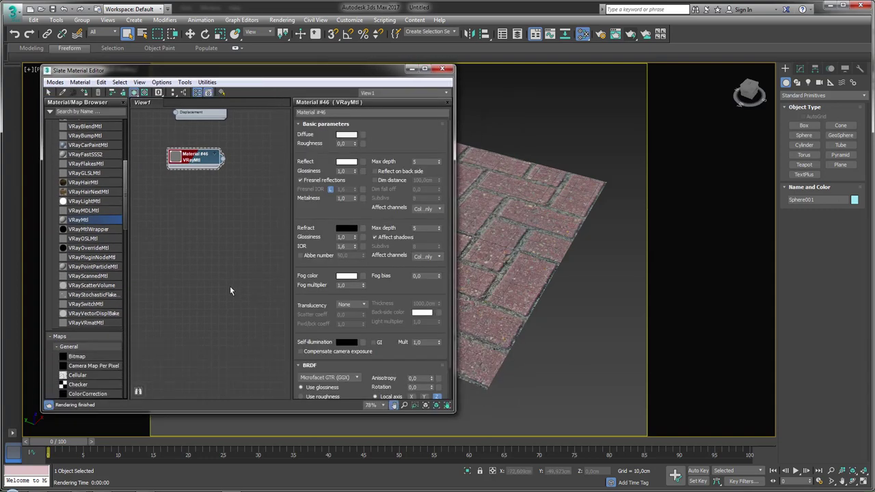
left_click(865, 482)
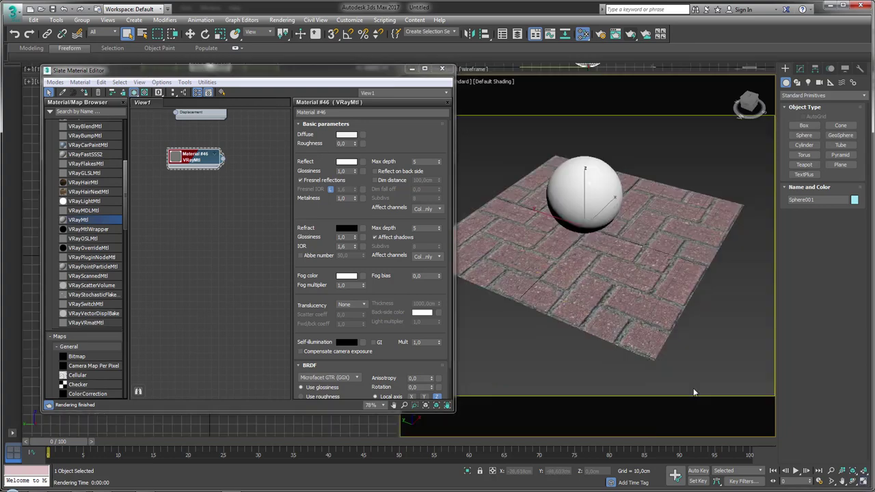
left_click_drag(375, 75, 303, 148)
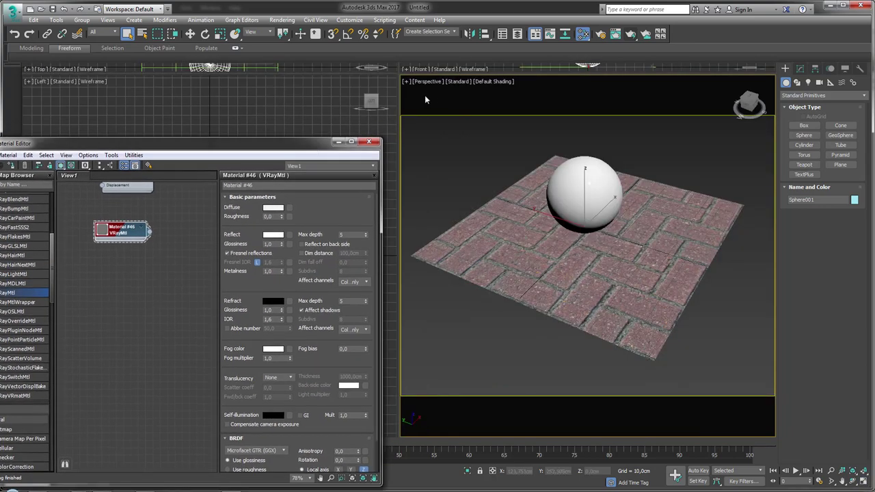
left_click_drag(400, 95, 511, 94)
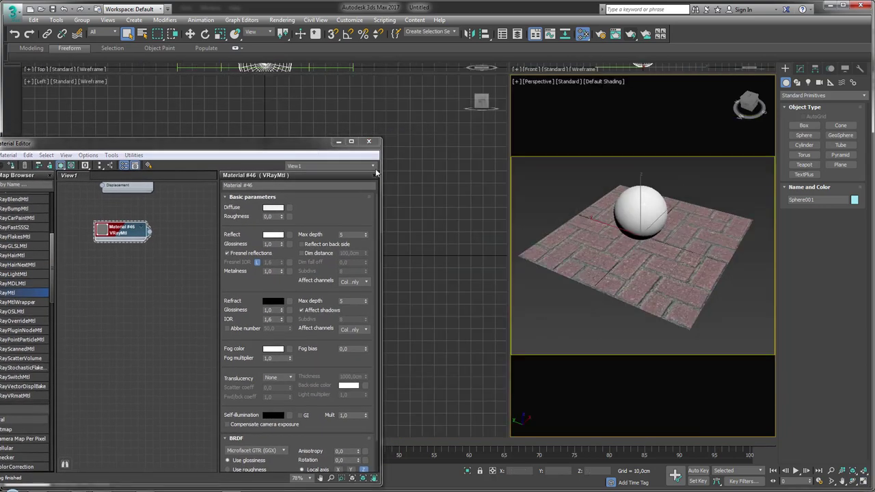
left_click_drag(260, 155, 315, 63)
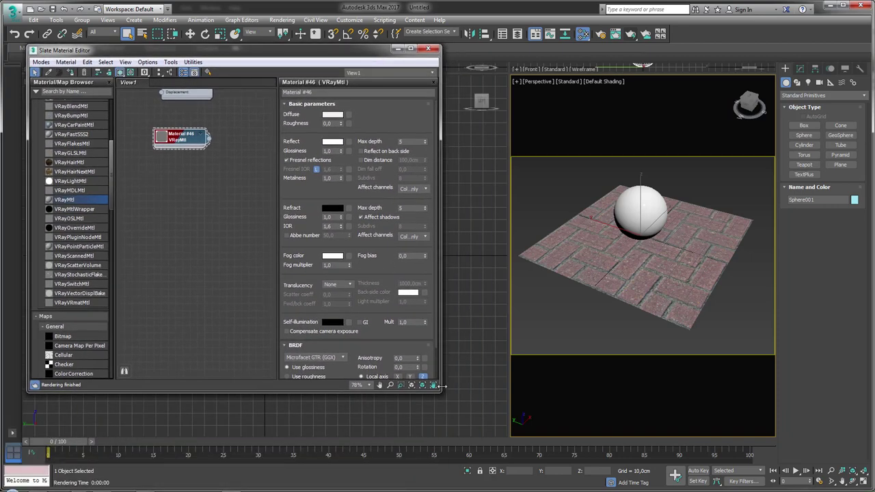
left_click_drag(442, 394, 499, 431)
Step: Delete the Material #25 node and bring the Map #1 brick bitmap into view
scroll(227, 279, "down", 2)
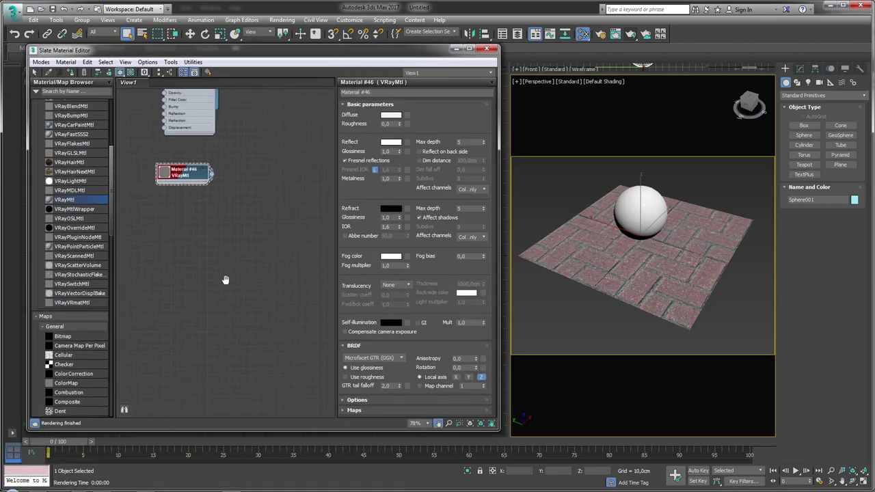
middle_click_drag(230, 219, 226, 336)
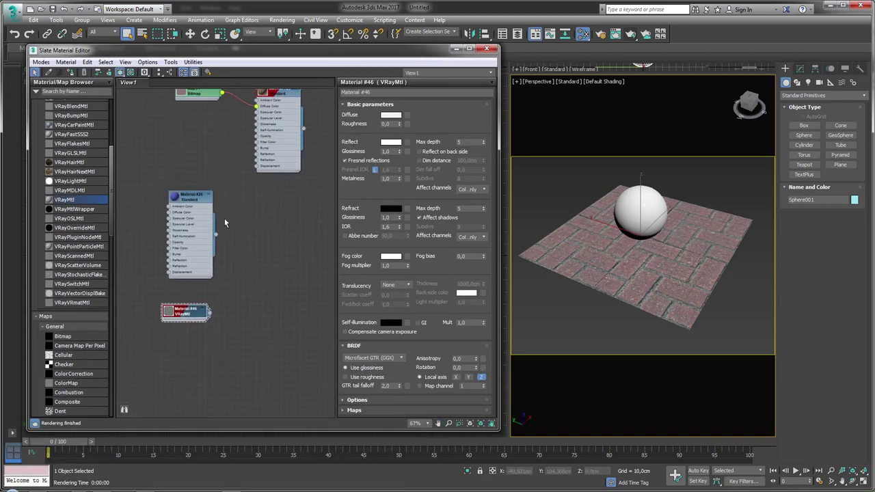
middle_click_drag(224, 222, 224, 325)
left_click_drag(287, 197, 287, 164)
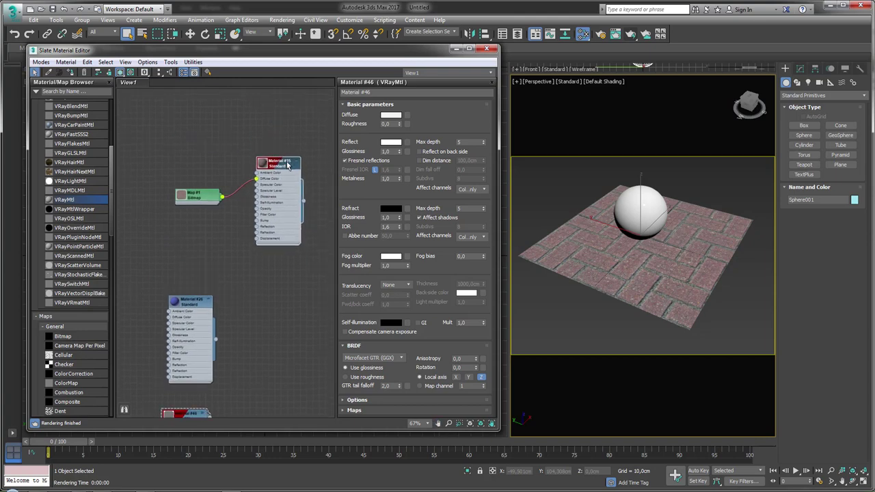
key("Delete")
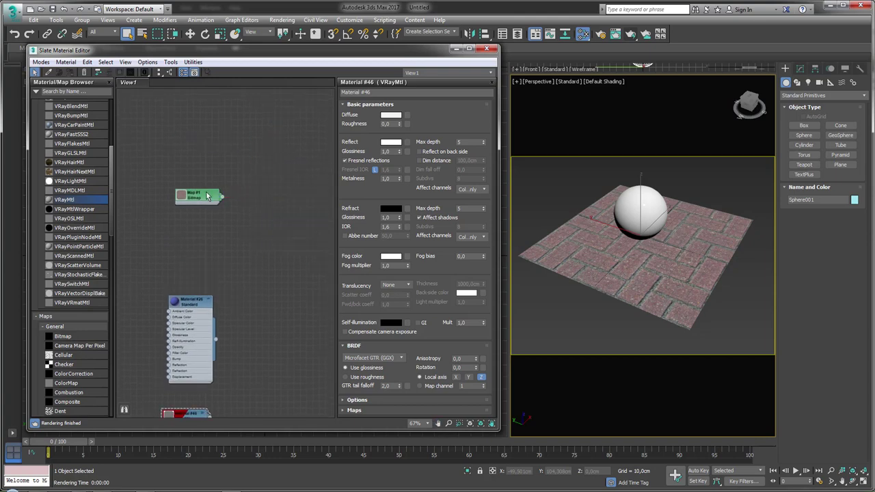
left_click_drag(207, 197, 207, 133)
Step: Wire the brick bitmap into a new VRayMtl's Diffuse and apply Material #47 to Plane001, shown shaded
left_click_drag(169, 215, 261, 157)
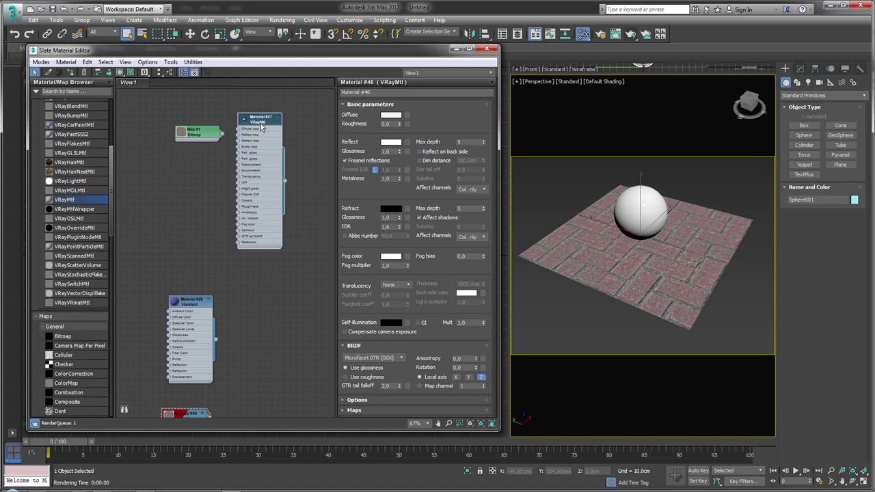
mouse_move(214, 138)
left_mouse_down()
mouse_move(181, 118)
mouse_move(240, 132)
left_mouse_up()
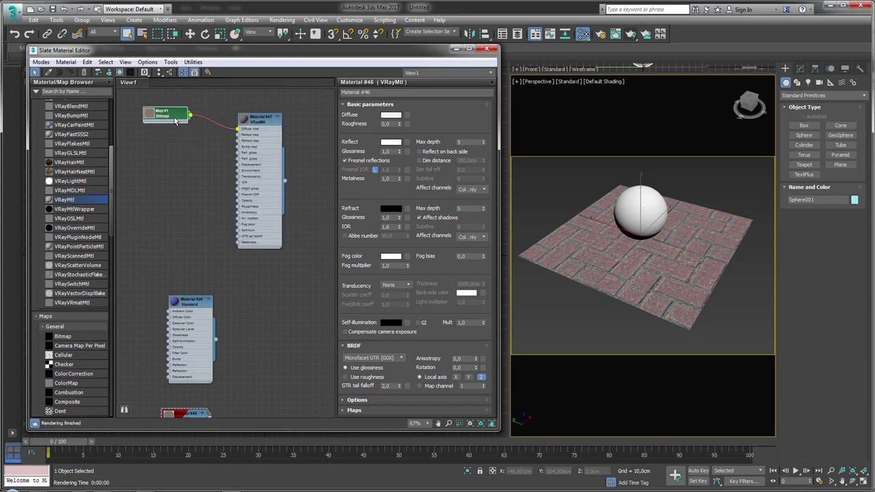
left_click(149, 113)
left_click_drag(158, 111, 146, 92)
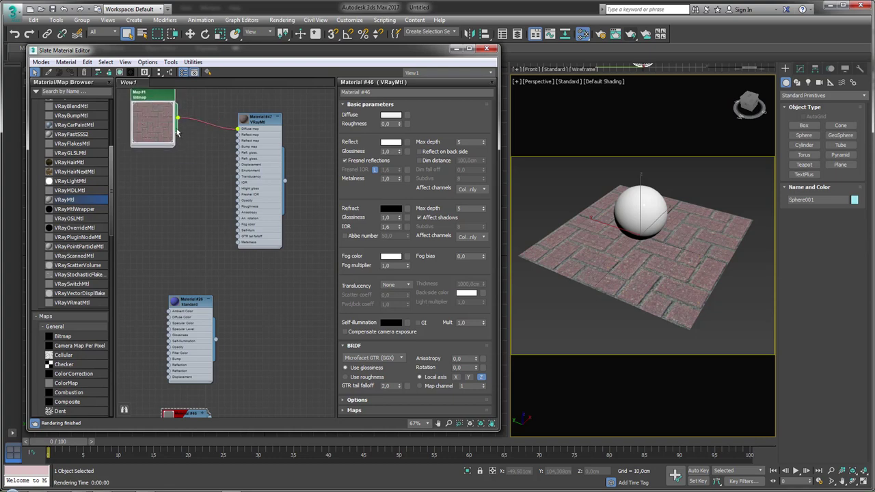
mouse_move(340, 195)
left_mouse_down()
mouse_move(576, 264)
mouse_move(580, 247)
left_mouse_up()
left_click_drag(277, 124, 289, 137)
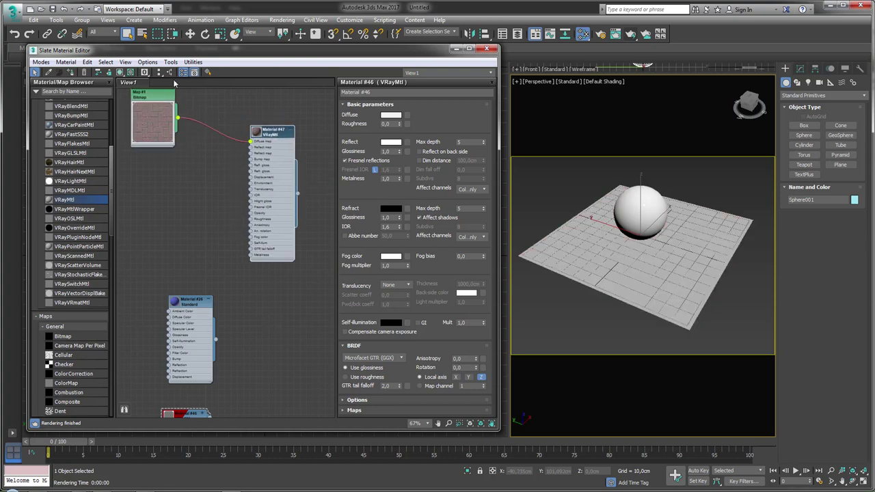
left_click(119, 72)
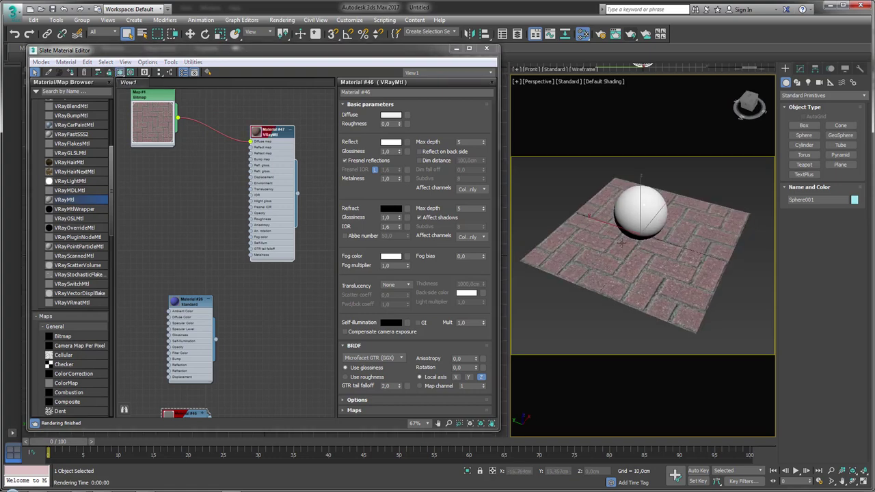
middle_click_drag(568, 220, 711, 221, "alt")
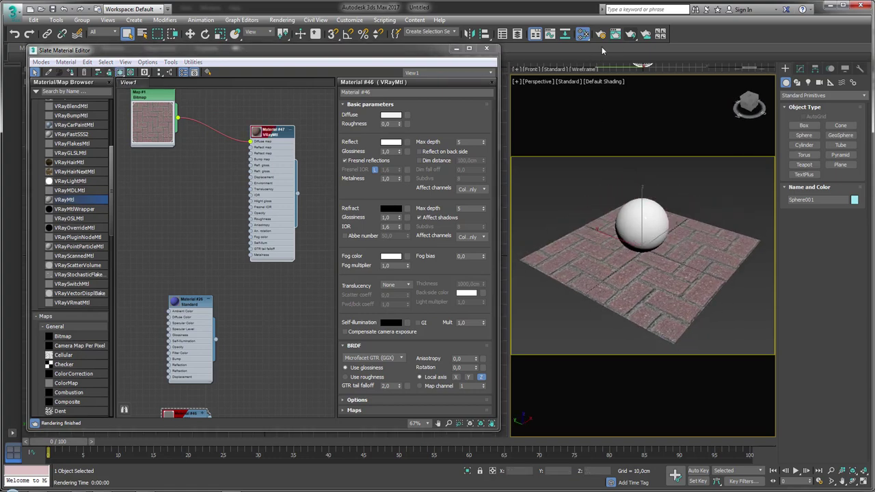
Step: Render the scene with the new brick material, then stop the render
left_click(630, 34)
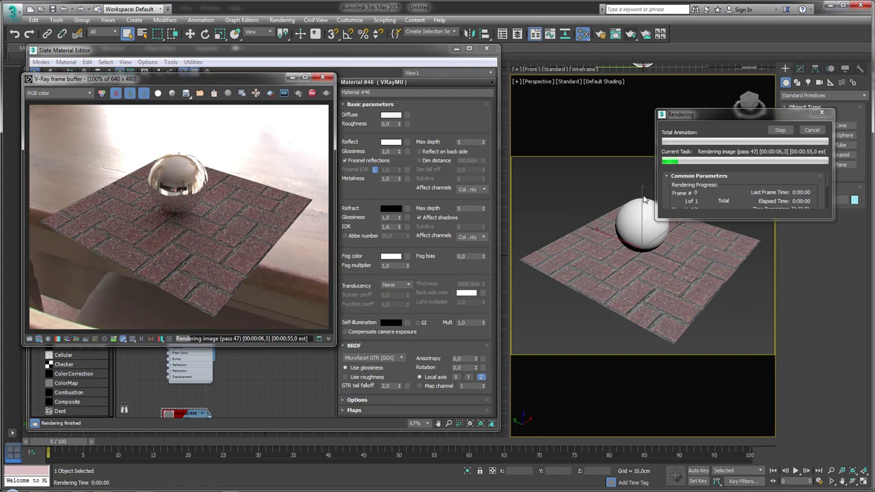
left_click(812, 130)
scroll(663, 236, "down", 3)
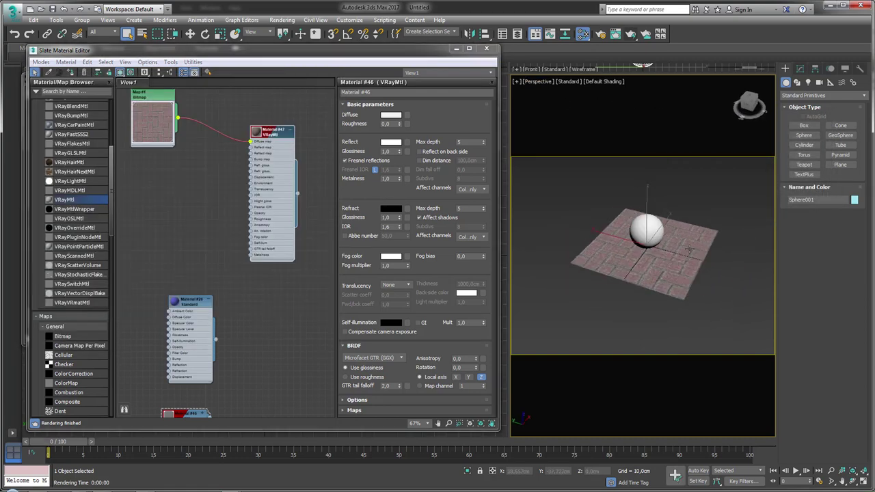
scroll(663, 237, "down", 2)
Step: Create a VRayLight plane light above the plane and sphere
left_click(808, 83)
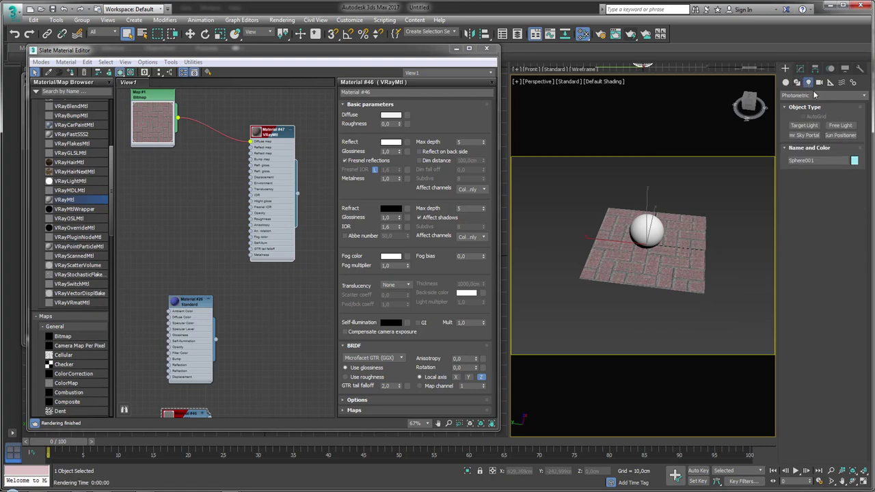
left_click(824, 95)
left_click(798, 123)
middle_click_drag(672, 239, 646, 242, "alt")
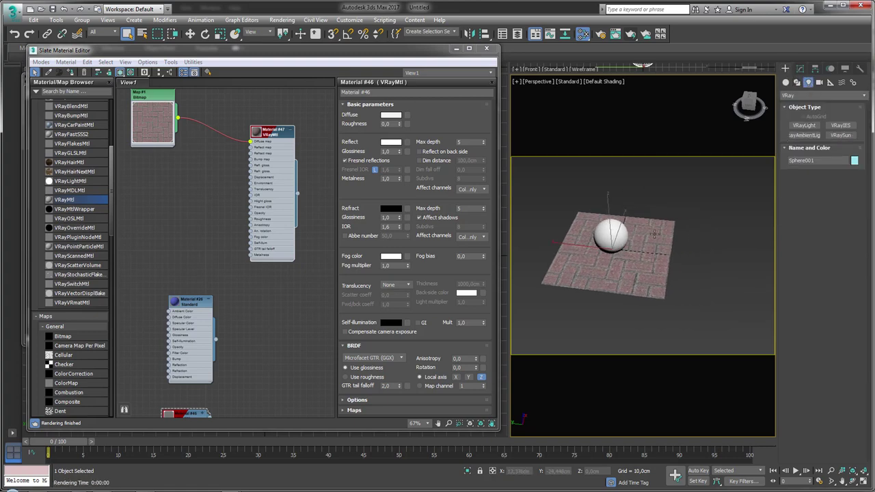
left_click(804, 125)
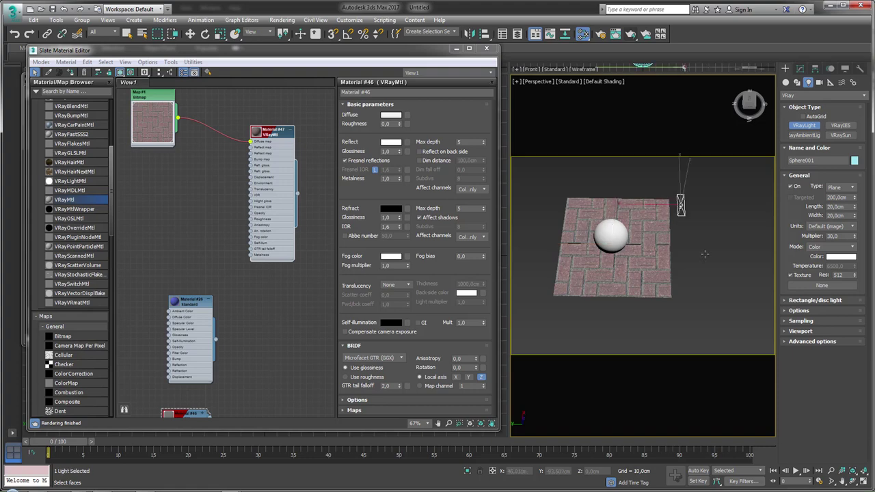
left_click_drag(663, 233, 753, 309)
right_click(752, 309)
middle_click_drag(752, 309, 692, 259, "alt")
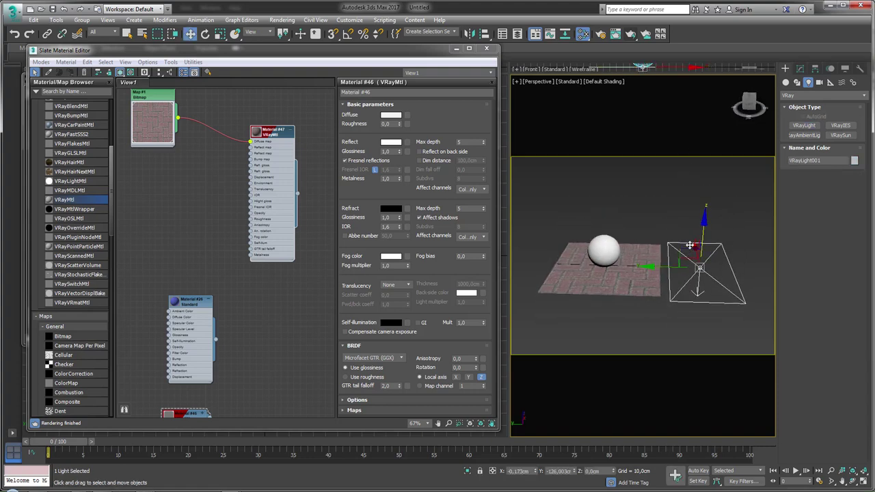
Step: Tilt the light to aim down and move it over the brick plane
key("e")
left_click_drag(691, 259, 693, 232)
middle_click_drag(693, 232, 692, 227, "alt")
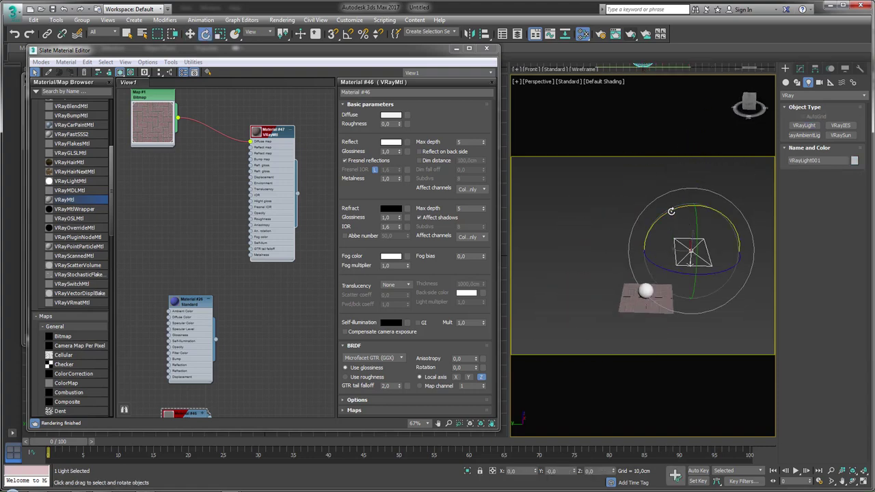
mouse_move(691, 209)
left_mouse_down()
mouse_move(710, 210)
mouse_move(704, 230)
left_mouse_up()
key("w")
middle_click_drag(704, 230, 637, 277, "alt")
Step: Zoom onto the selected plane and sphere and start a V-Ray render
left_click_drag(686, 302, 616, 266)
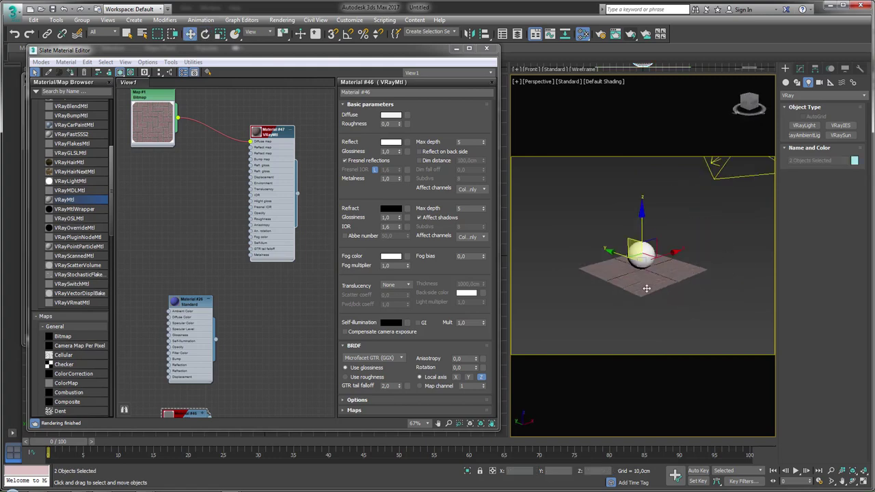
key("z")
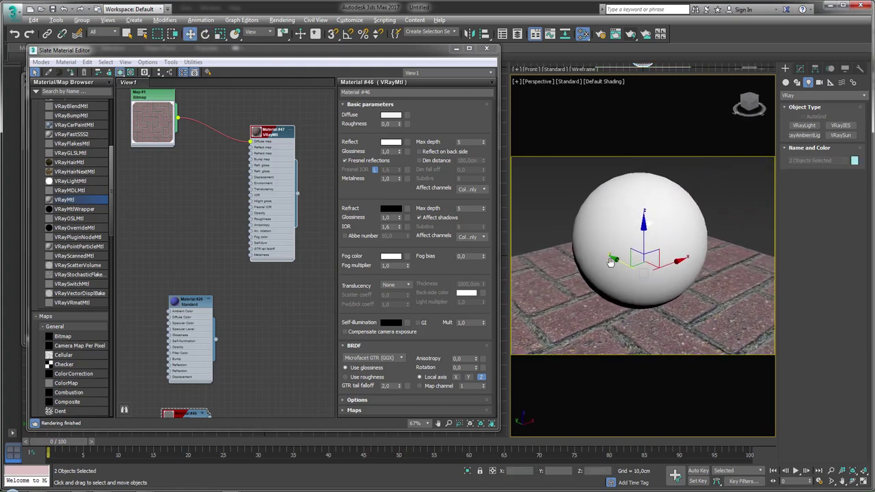
left_click(630, 34)
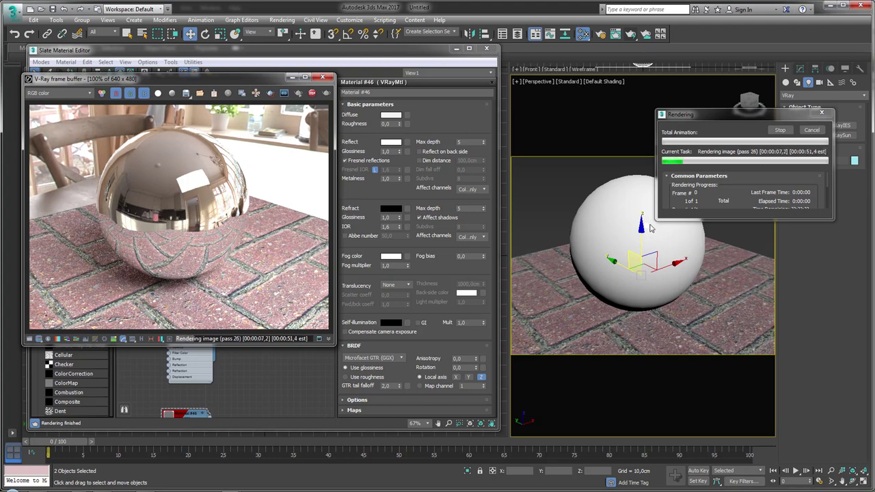
Step: Stop the V-Ray render early and minimize the frame buffer window
left_click(811, 130)
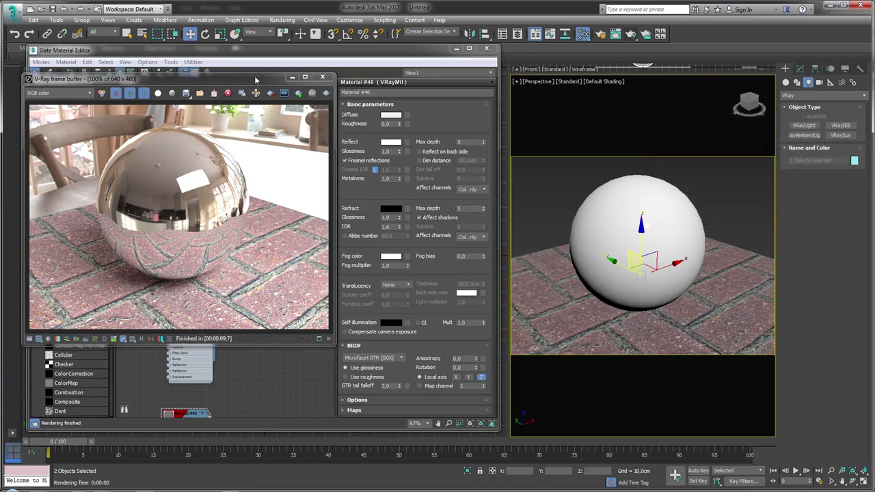
left_click_drag(256, 80, 785, 264)
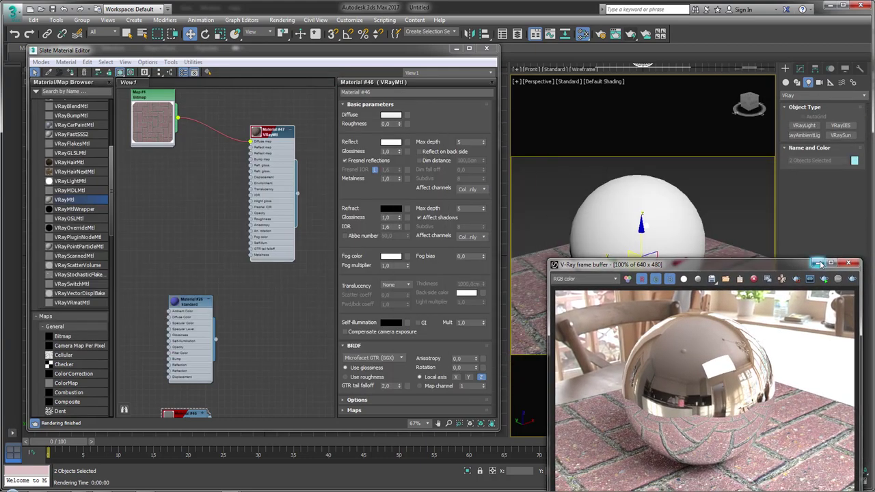
left_click(818, 263)
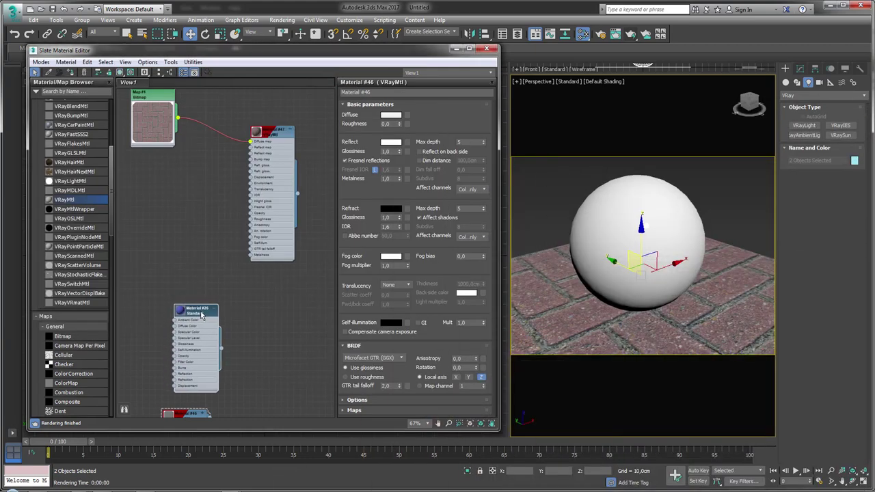
Step: Rearrange the Material #26 and red map nodes neatly in the Slate view
left_click_drag(197, 301, 162, 254)
scroll(195, 215, "down", 2)
left_click_drag(195, 215, 192, 270)
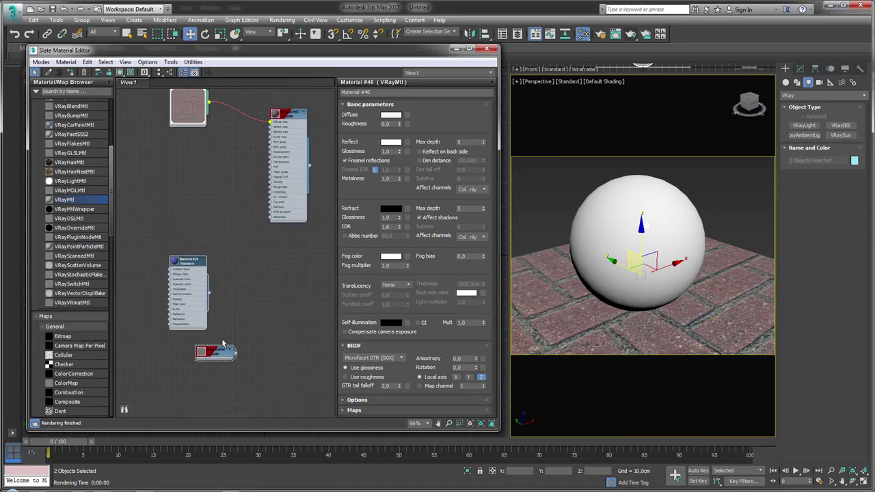
left_click_drag(196, 350, 191, 367)
left_click_drag(195, 280, 281, 383)
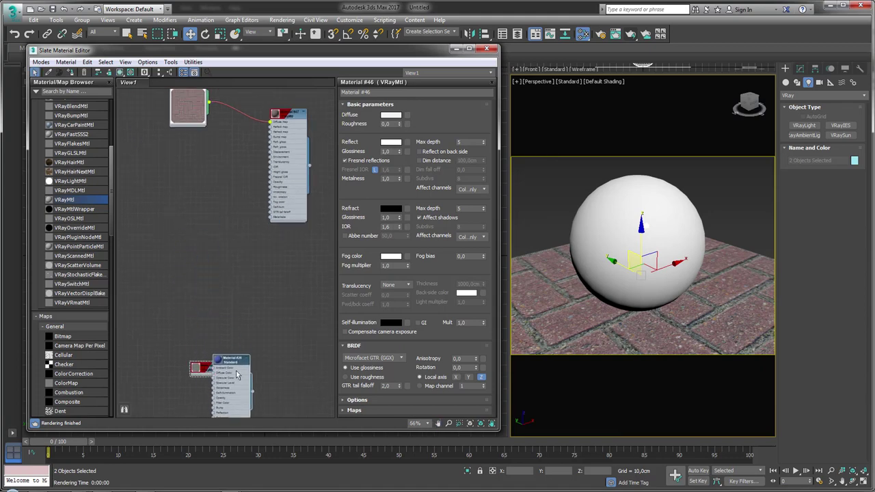
left_click_drag(219, 378, 229, 377)
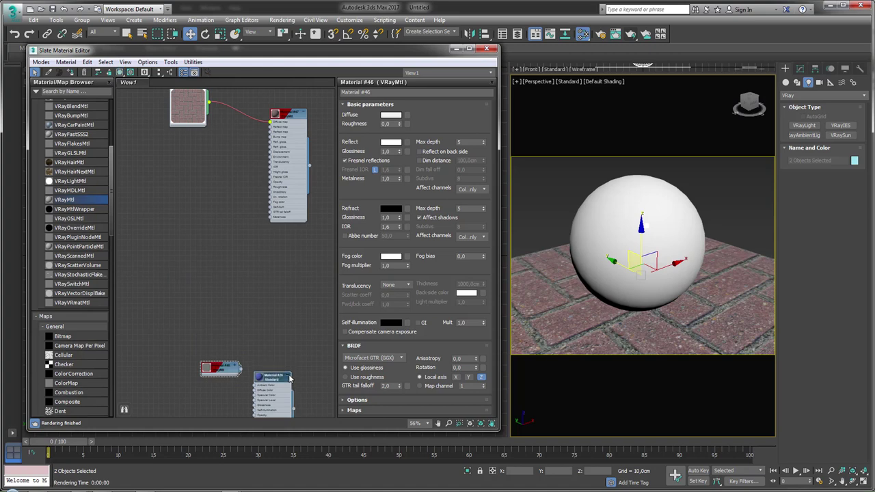
left_click_drag(291, 378, 315, 362)
middle_click_drag(190, 224, 223, 332)
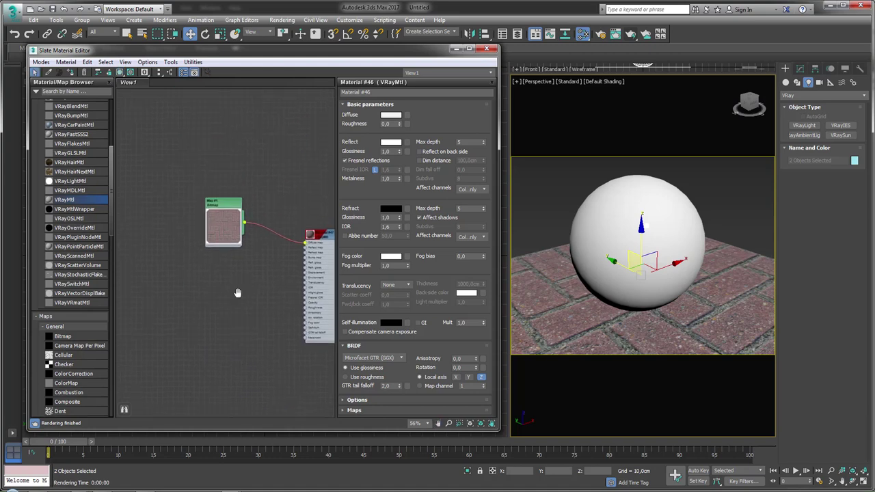
scroll(196, 273, "up", 2)
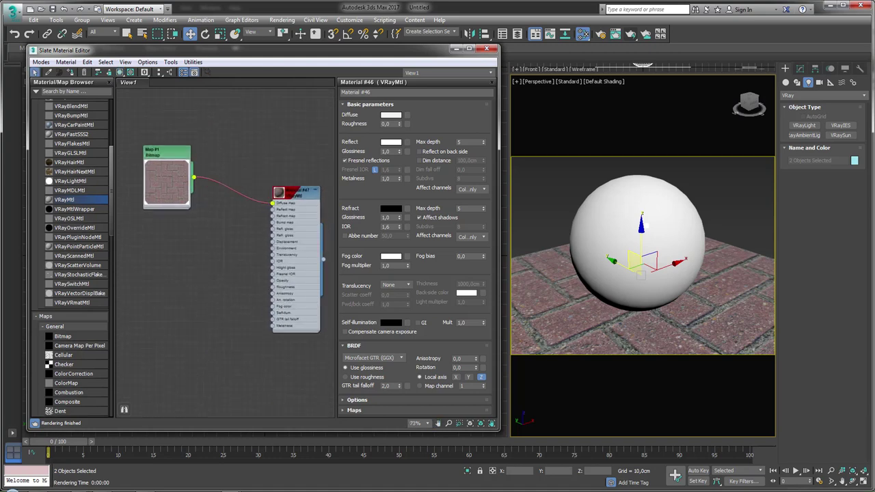
mouse_move(12, 453)
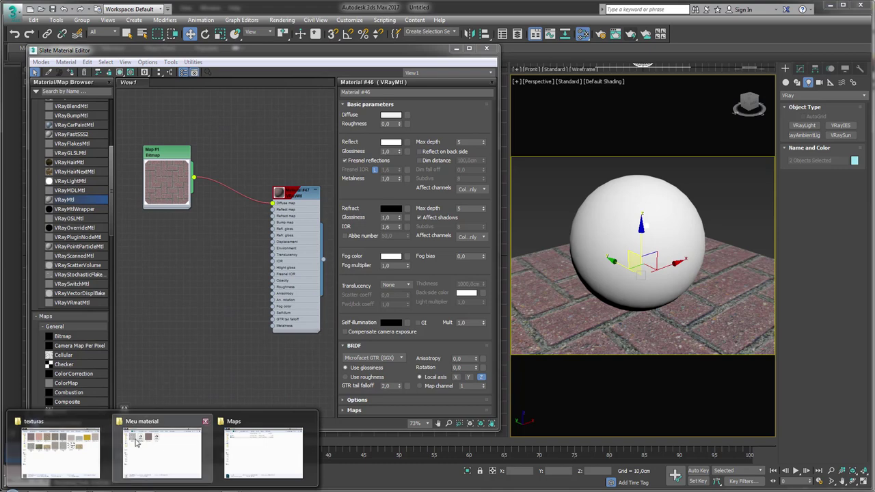
Step: Add displace.jpg as bitmap Map #3 and wire it to Material #47's Displacement
left_click(168, 447)
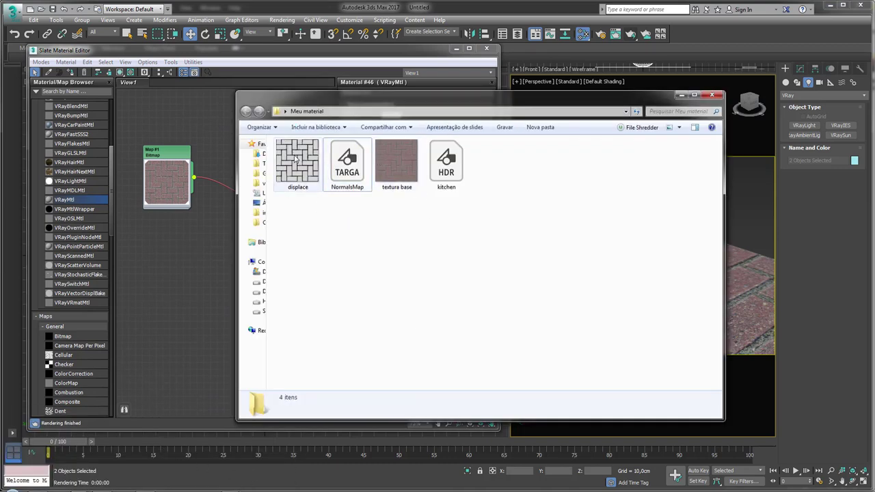
left_click_drag(297, 164, 171, 243)
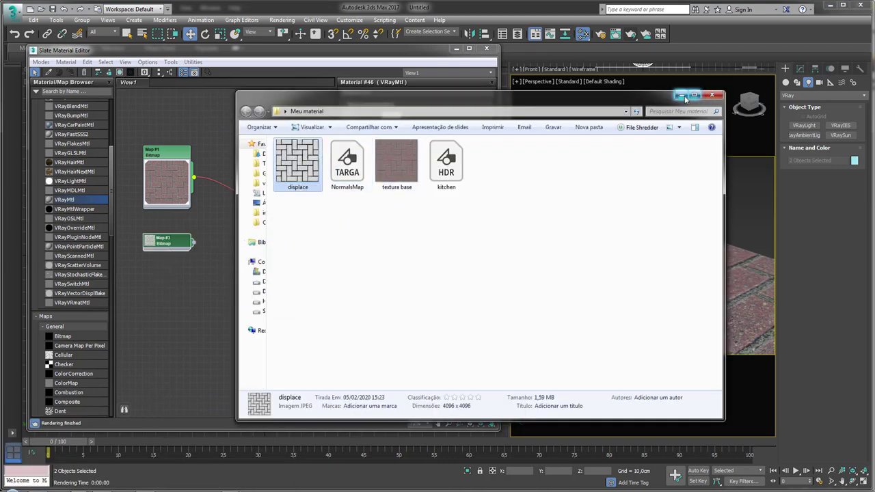
left_click(156, 246)
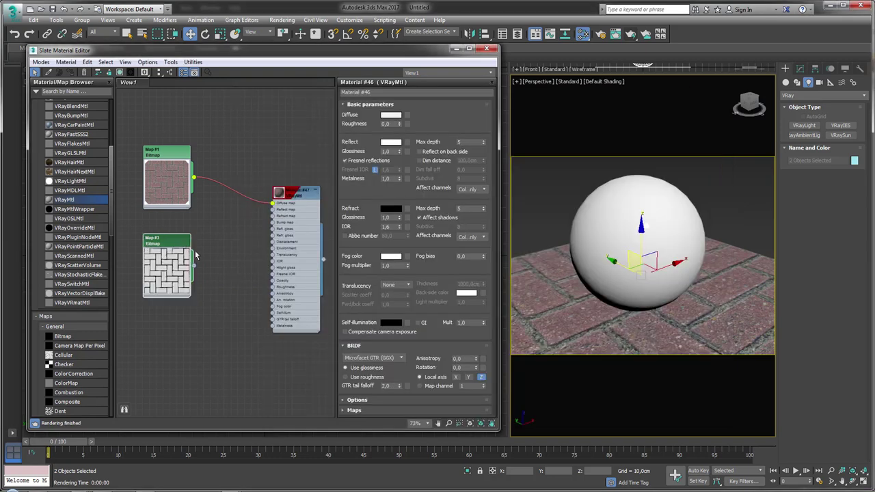
scroll(200, 257, "up", 2)
left_click_drag(193, 269, 288, 240)
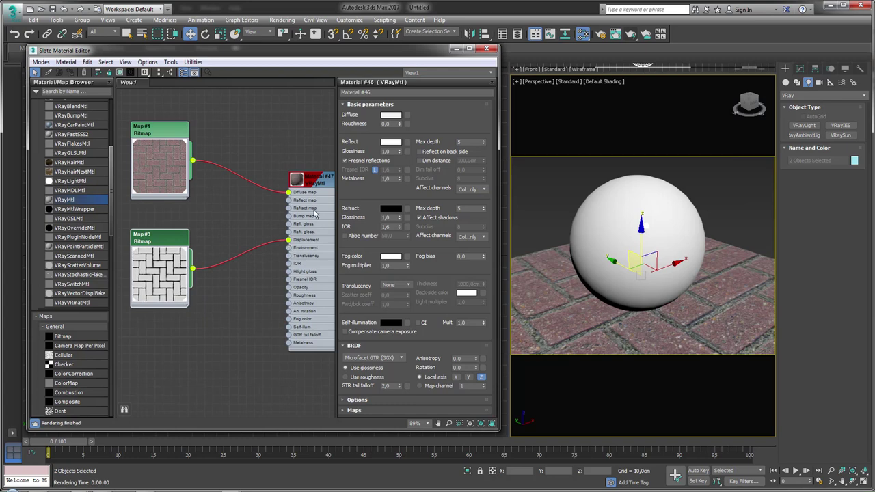
Step: Set Material #47's Displace amount to 5,0 in the Maps rollout and render
double_click(314, 182)
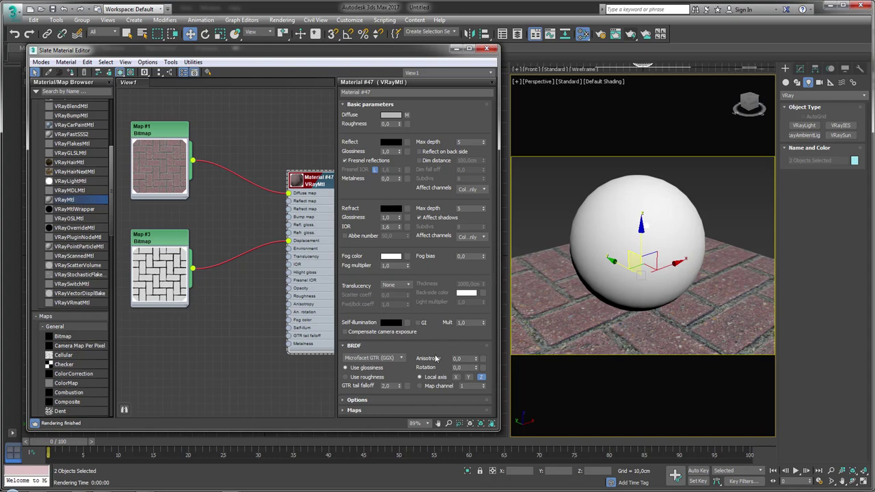
left_click(347, 410)
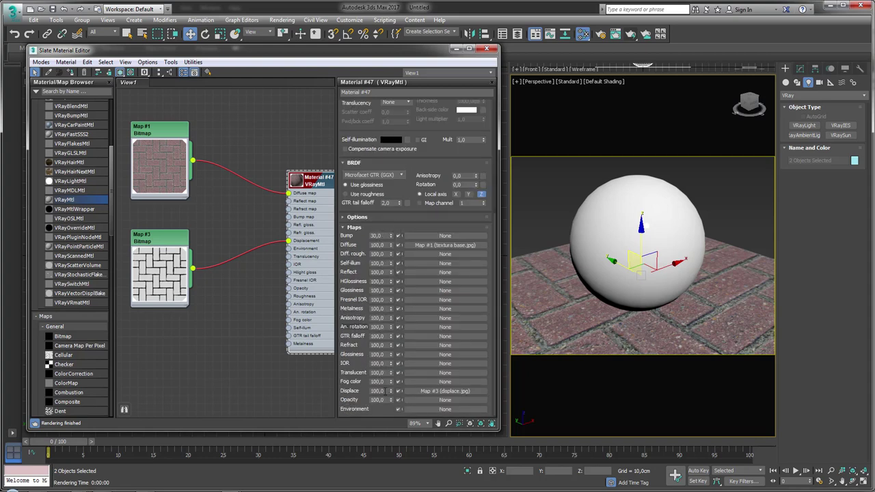
double_click(378, 390)
type("5")
key("Return")
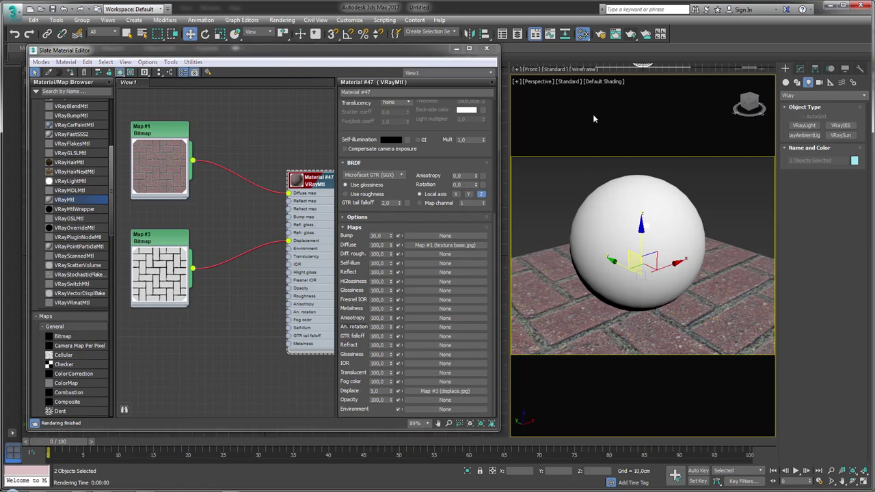
left_click(631, 35)
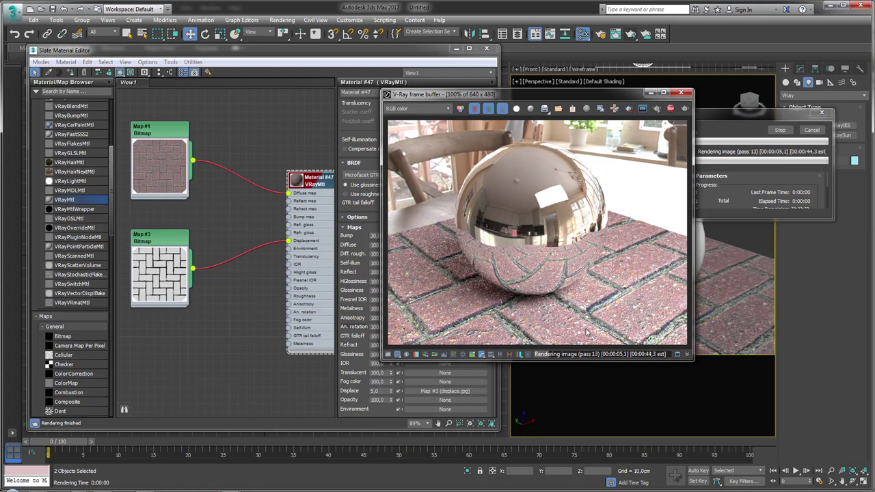
Step: Stop the render and raise the Displace amount to 10,0
left_click(809, 132)
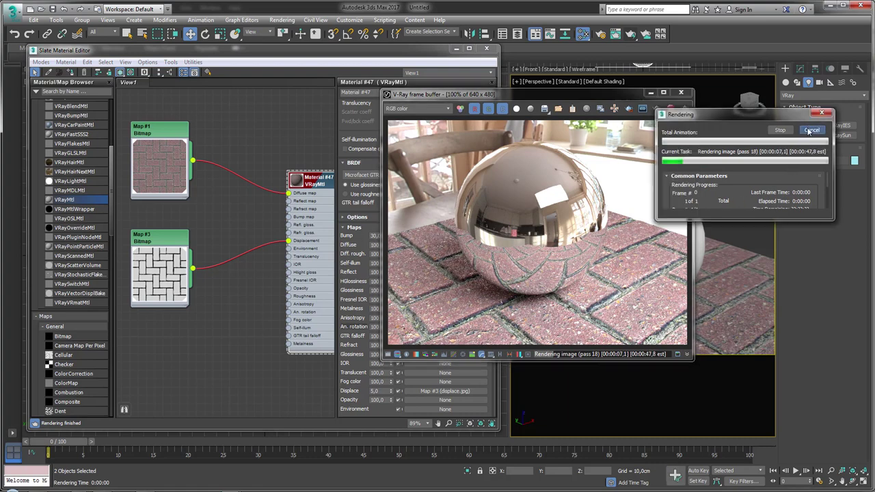
left_click_drag(314, 185, 296, 169)
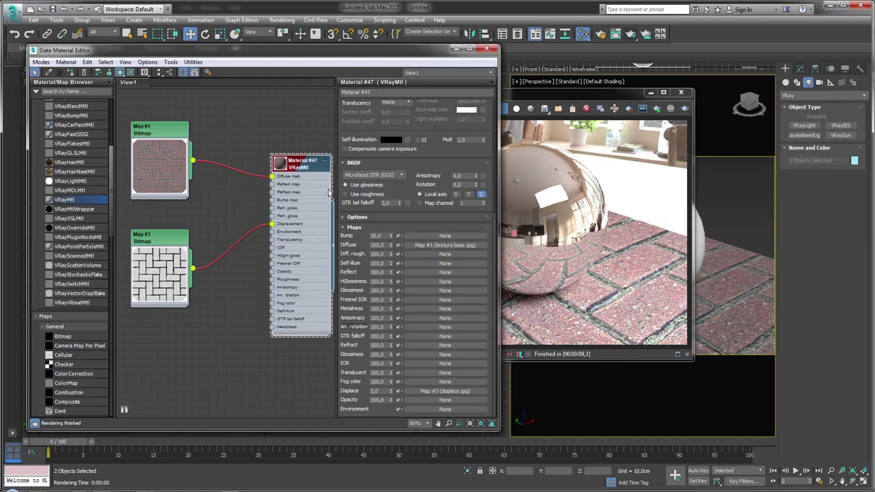
double_click(385, 390)
type("10")
key("Return")
Step: Re-render with the stronger displacement, stop it early, and reposition the Map #3 node
left_click(683, 109)
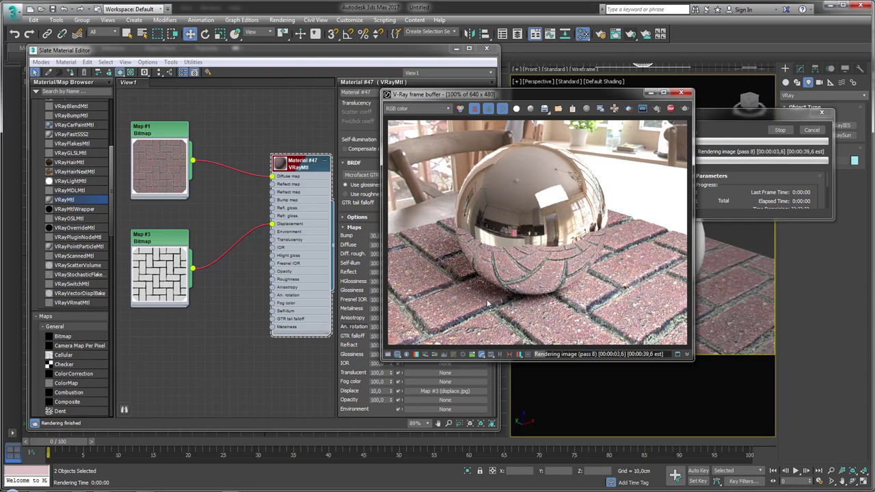
left_click(812, 130)
mouse_move(157, 248)
left_mouse_down()
mouse_move(179, 255)
mouse_move(173, 242)
left_mouse_up()
scroll(191, 294, "down", 2)
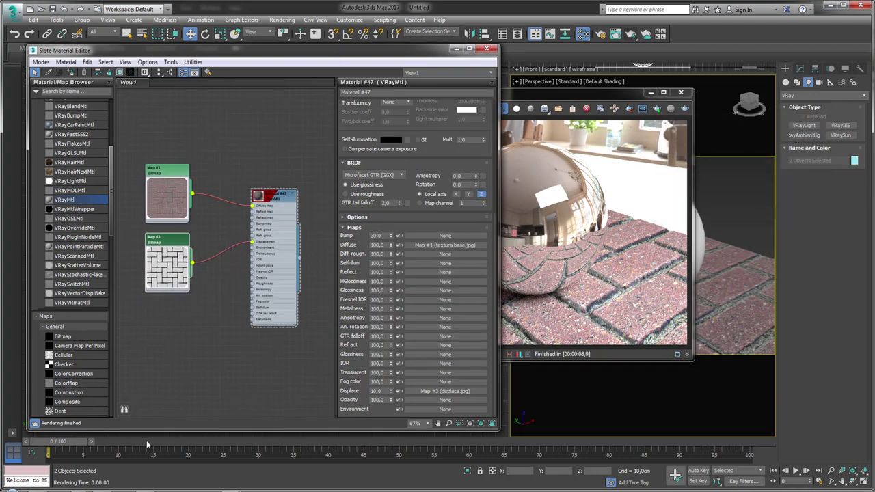
mouse_move(79, 487)
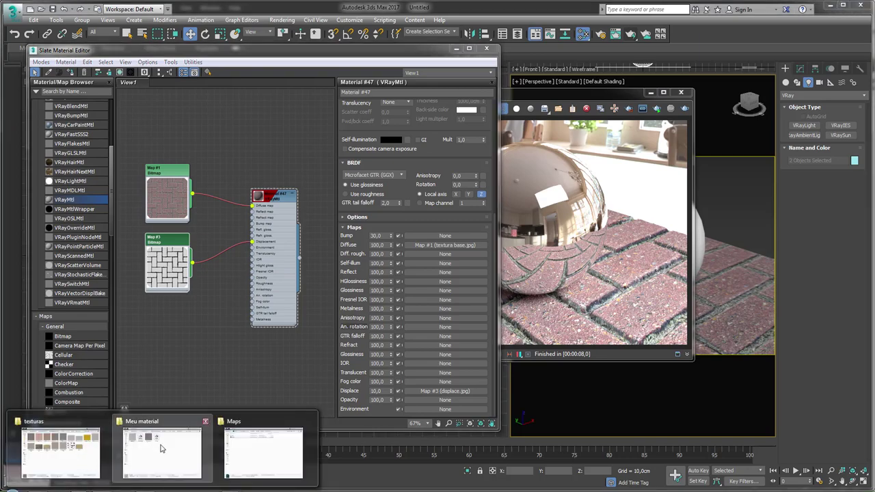
Step: Add NormalsMap as bitmap Map #4 wired to Material #47's Bump map
left_click(158, 446)
left_click(426, 236)
left_click_drag(348, 164, 185, 324)
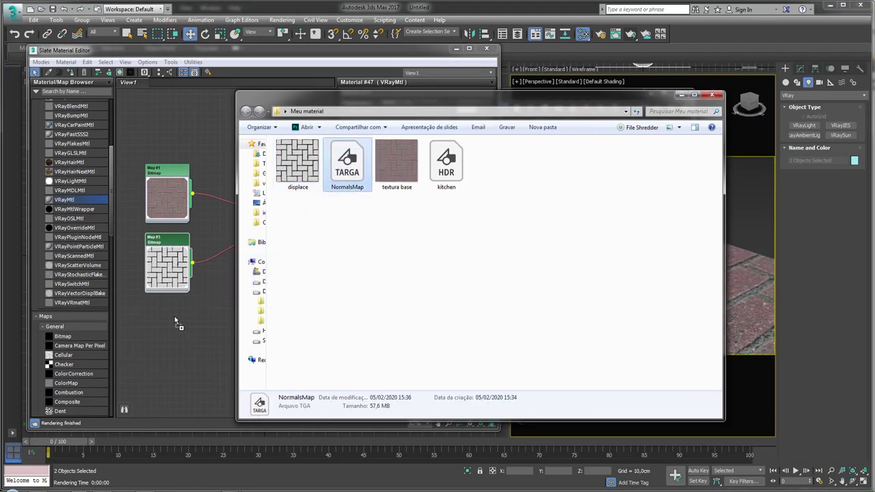
left_click(171, 316)
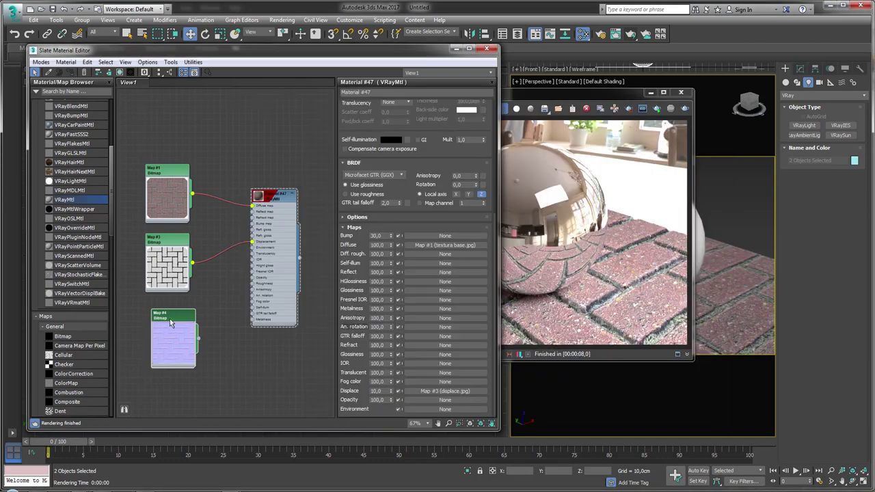
scroll(226, 334, "up", 3)
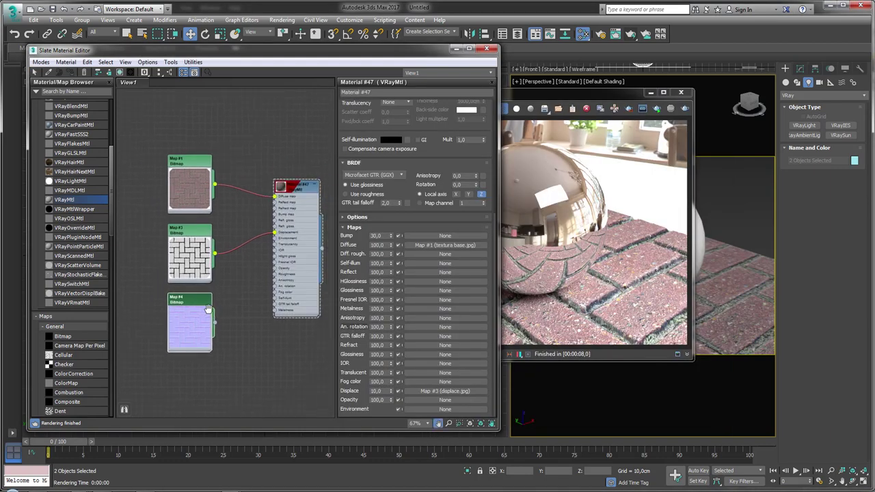
left_click_drag(213, 327, 286, 193)
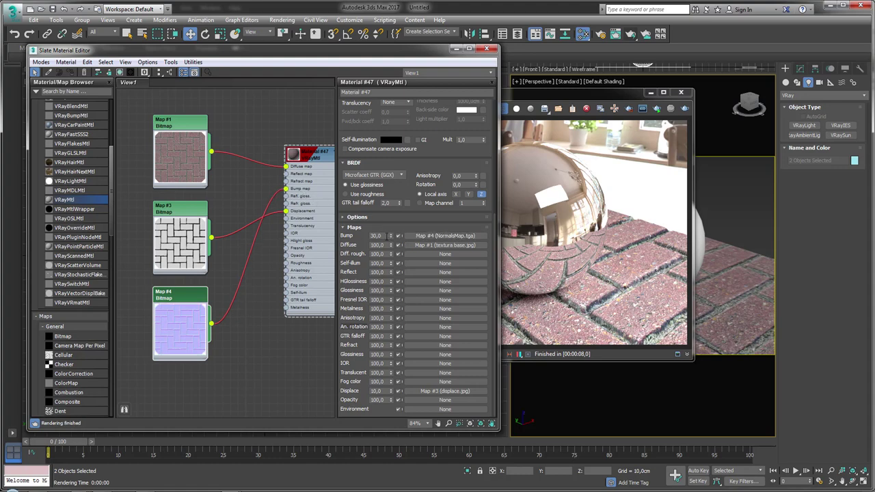
Step: Set the Bump amount to 100
double_click(379, 236)
type("1")
key("Return")
Step: Add a VRayNormalMap node (Map #5) and try wiring Map #4 and Map #3 into it
left_click(114, 197)
left_click_drag(110, 220, 112, 403)
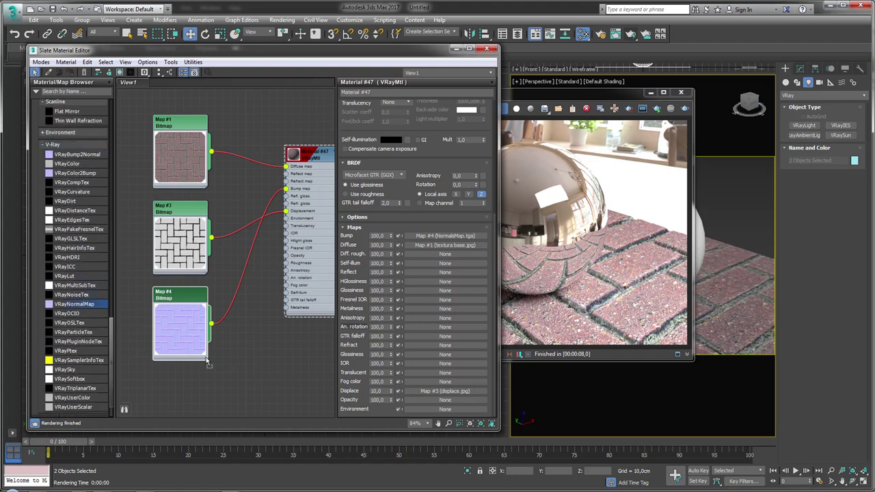
left_click_drag(69, 306, 244, 371)
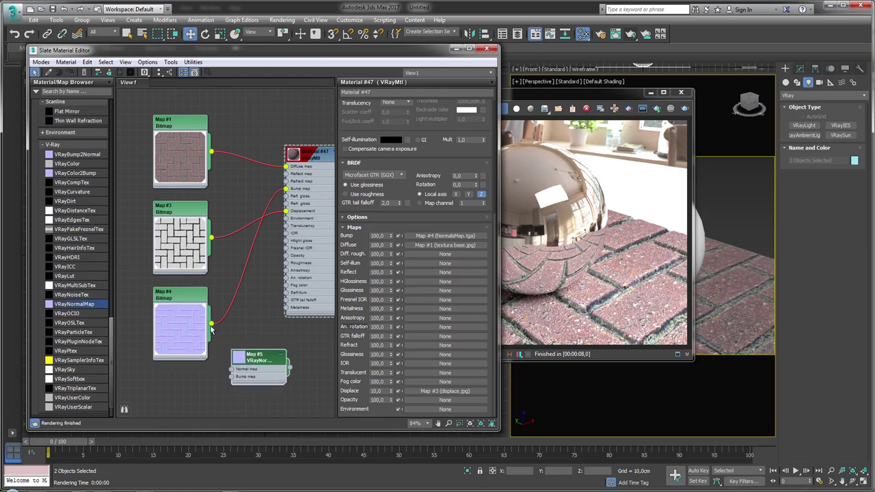
left_click_drag(212, 323, 232, 370)
left_click_drag(212, 238, 231, 377)
Step: Delete the Map #3 wire, leave Map #5 unconnected, and bring the frame buffer forward
right_click(218, 244)
left_click(243, 284)
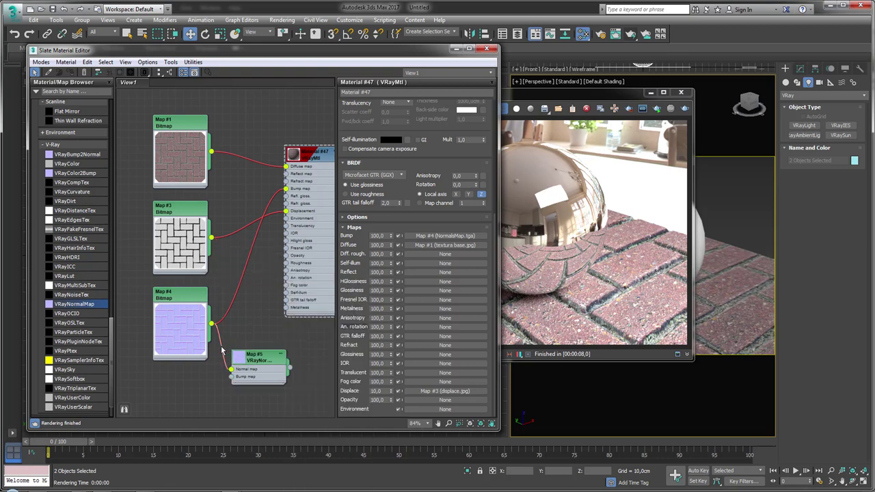
left_click_drag(268, 372, 283, 405)
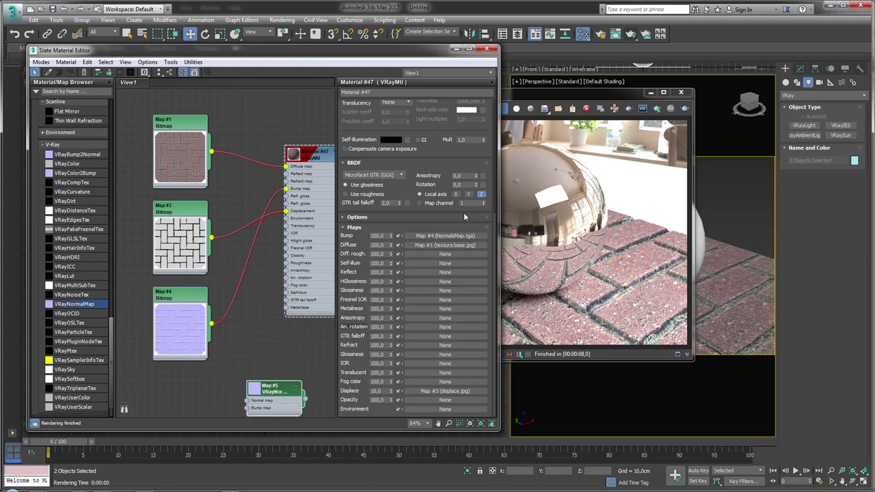
left_click(613, 97)
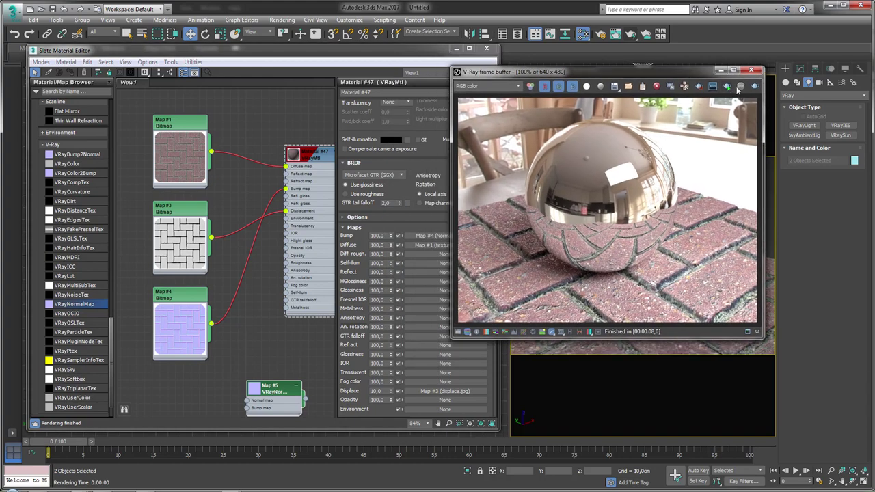
Step: Start a new V-Ray frame buffer render of the sphere with bump amount 100
left_click(741, 86)
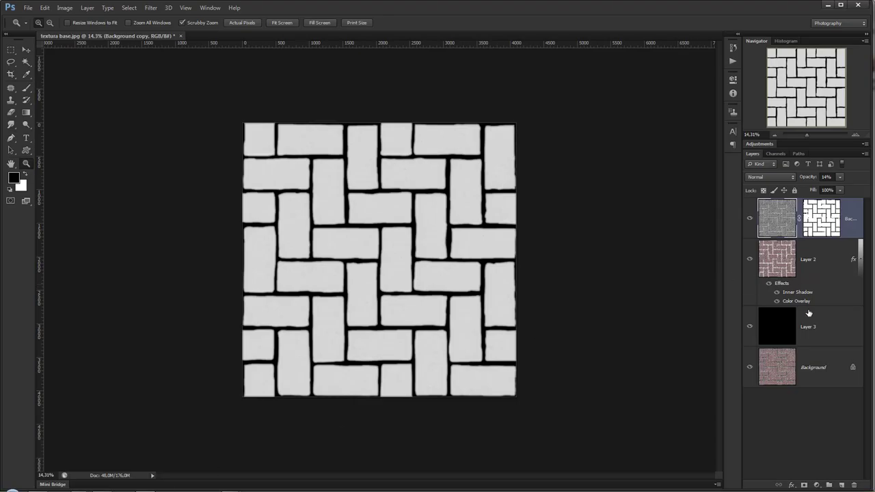
Step: Duplicate the Background layer and move the copy to the top of the stack
left_click(787, 374)
key("ctrl+j")
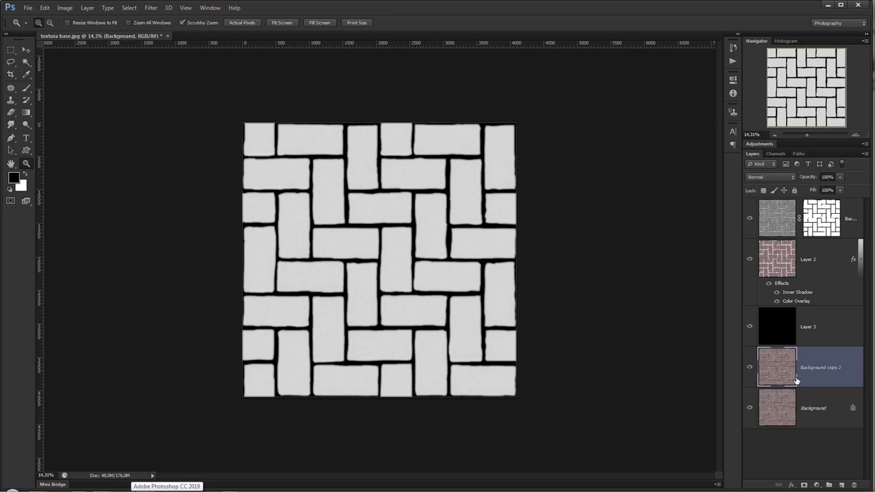
left_click_drag(780, 363, 775, 221)
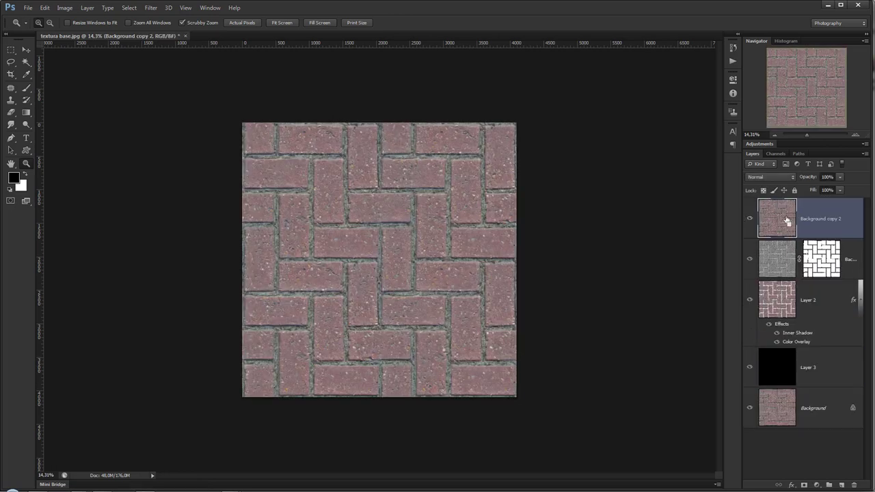
Step: Desaturate the copy with Hue/Saturation at -100, zoom in, and open Levels
key("ctrl+u")
left_click_drag(625, 186, 547, 195)
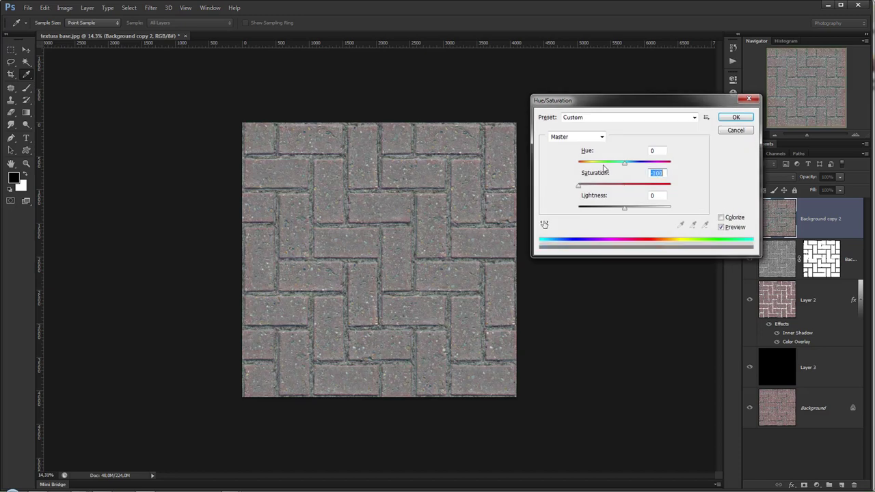
left_click(736, 117)
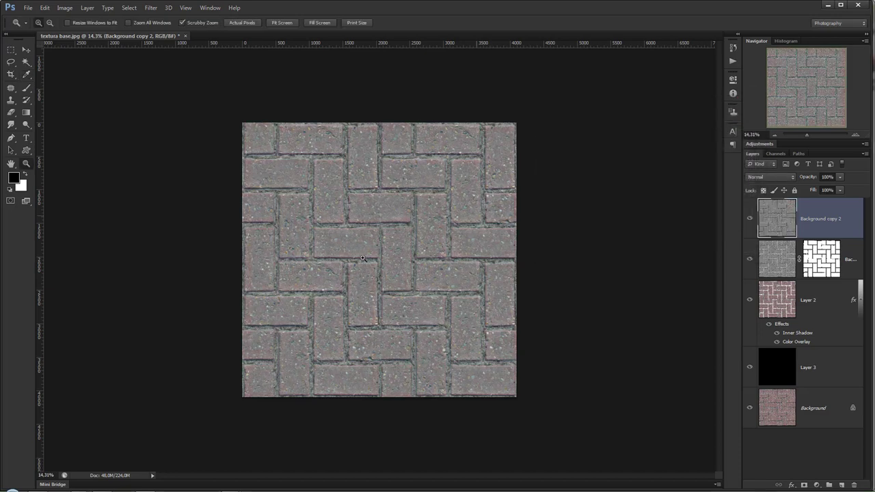
left_click_drag(363, 258, 376, 274)
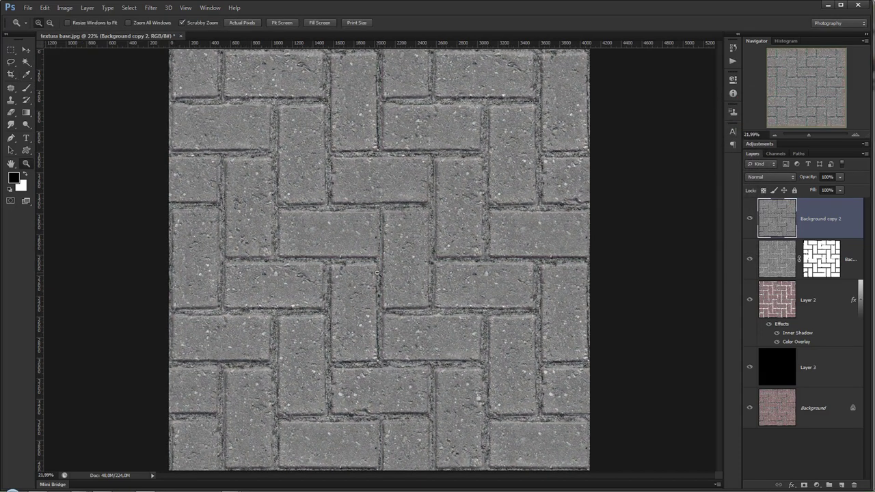
key("ctrl+l")
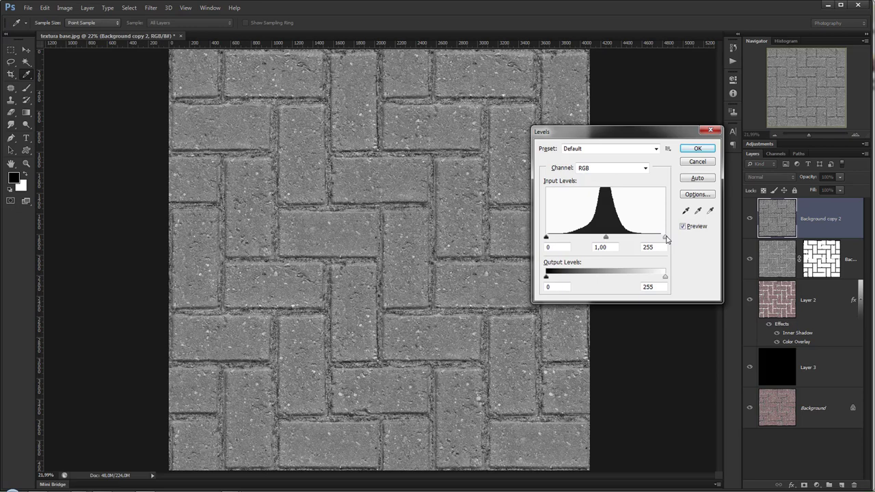
Step: Apply Levels with input values 127, 1,36 and 240 to make Background copy 2 mostly black with bright specks
left_click_drag(666, 237, 637, 237)
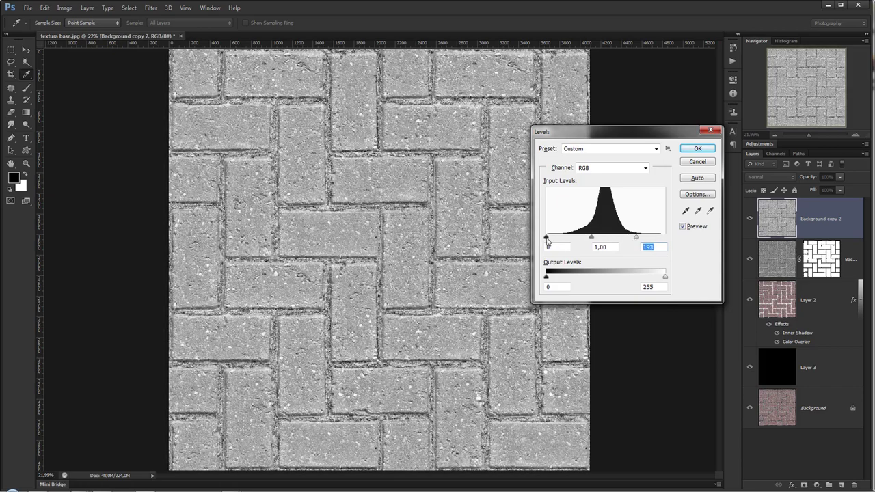
left_click_drag(546, 238, 602, 237)
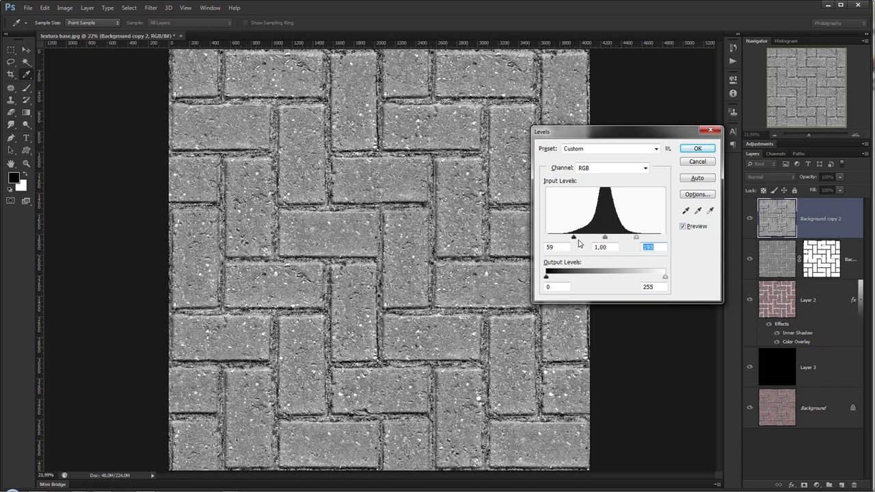
left_click(601, 238)
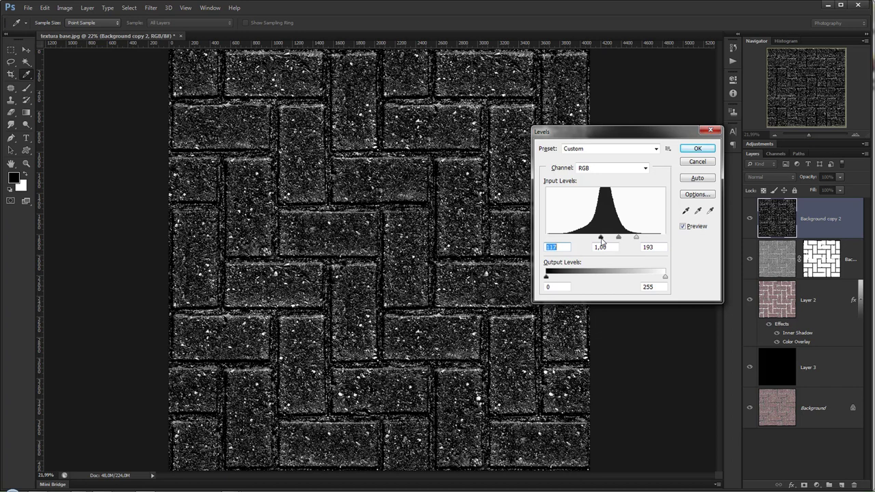
left_click_drag(601, 238, 574, 238)
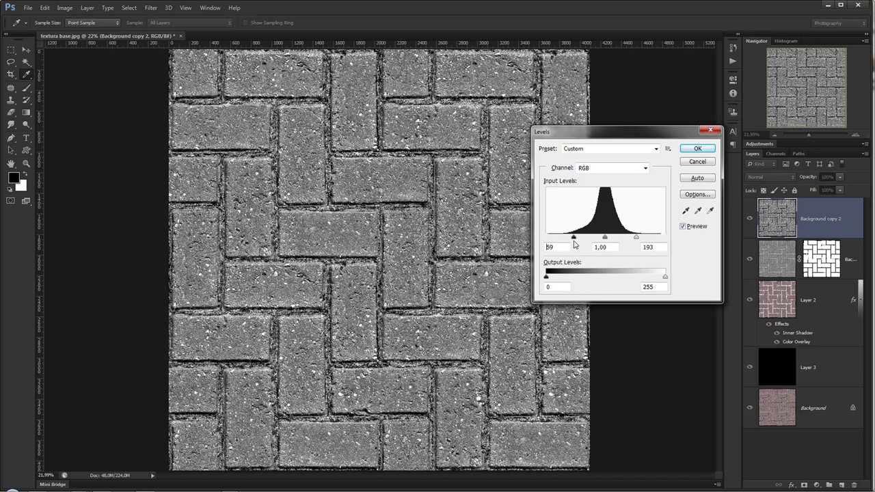
mouse_move(636, 237)
left_mouse_down()
mouse_move(658, 237)
mouse_move(643, 237)
left_mouse_up()
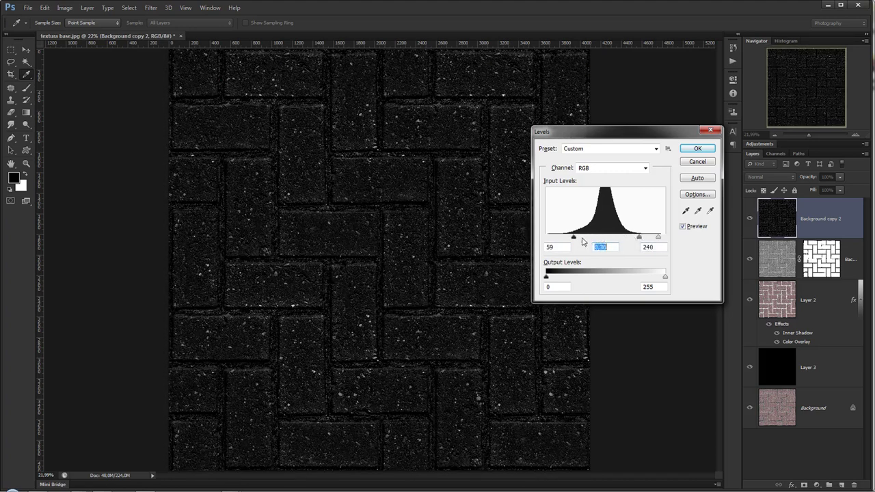
left_click_drag(574, 238, 585, 238)
left_click_drag(642, 237, 605, 237)
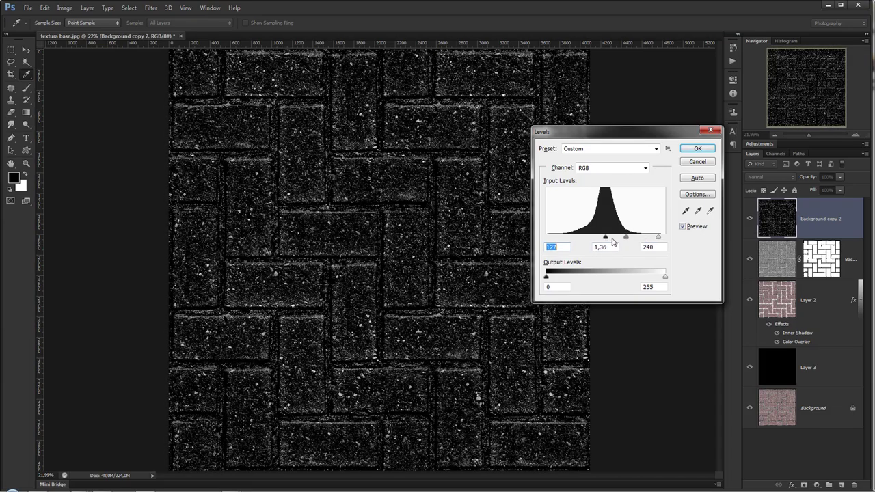
left_click(705, 151)
Step: Add a new Layer 4 above the masked brick layer and fill it with black
key("alt+bracketleft")
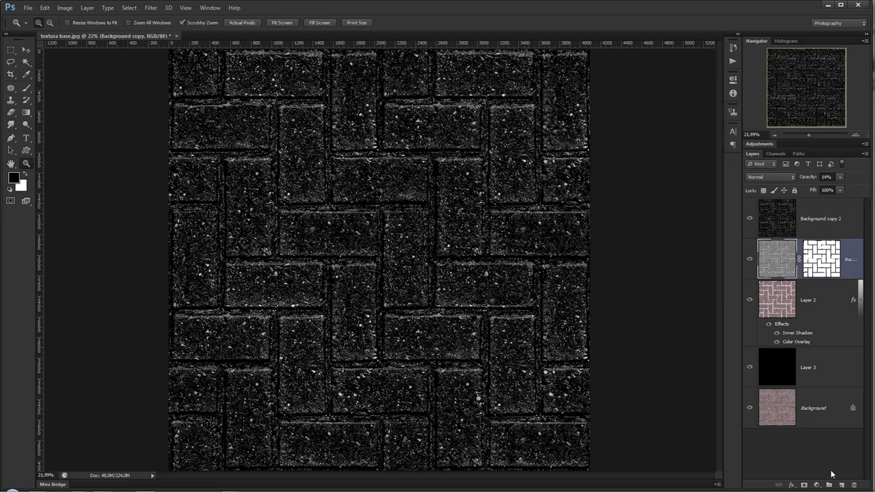
left_click(842, 485)
key("alt+BackSpace")
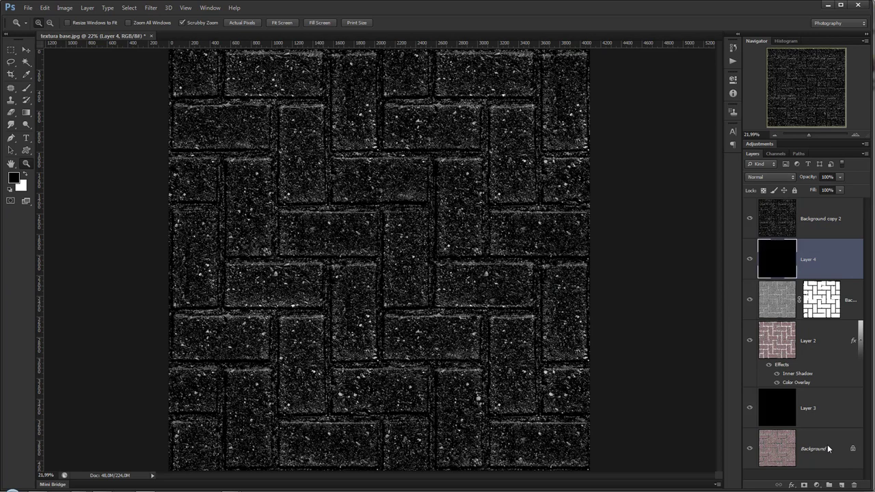
Step: Lower Background copy 2's opacity to 33%
left_click(788, 230)
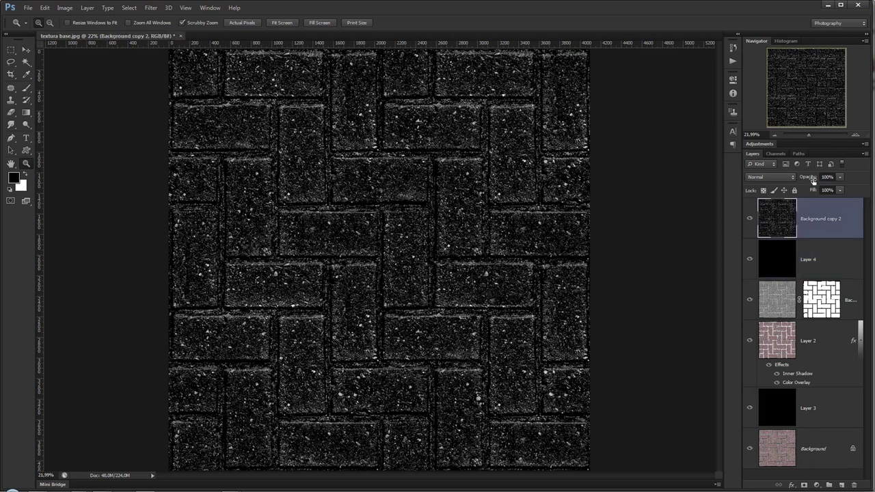
key("8")
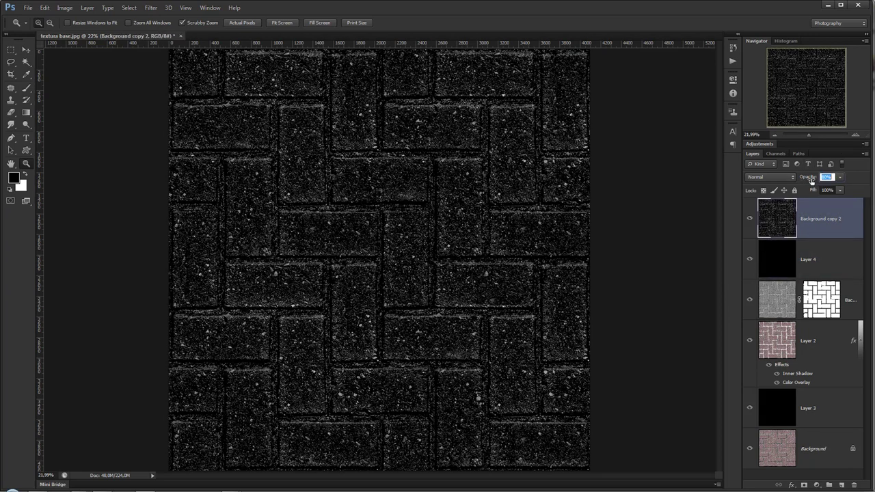
left_click_drag(808, 179, 803, 179)
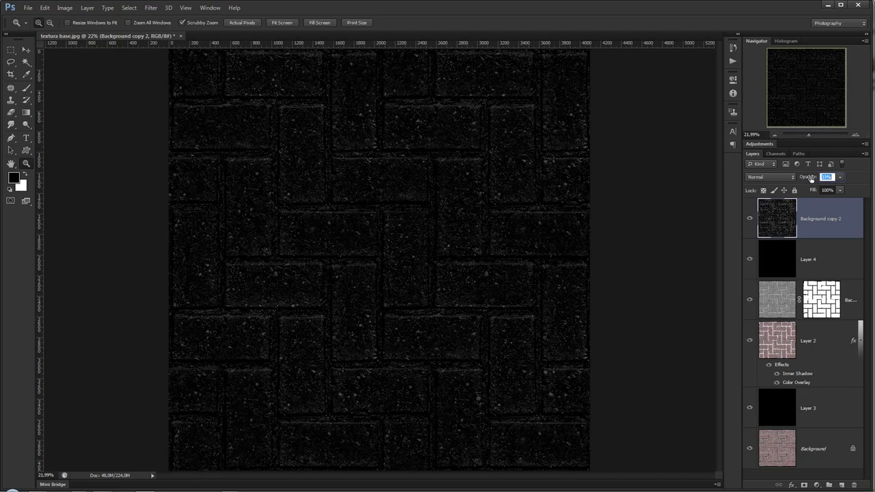
mouse_move(376, 240)
left_mouse_down()
mouse_move(424, 331)
mouse_move(375, 269)
left_mouse_up()
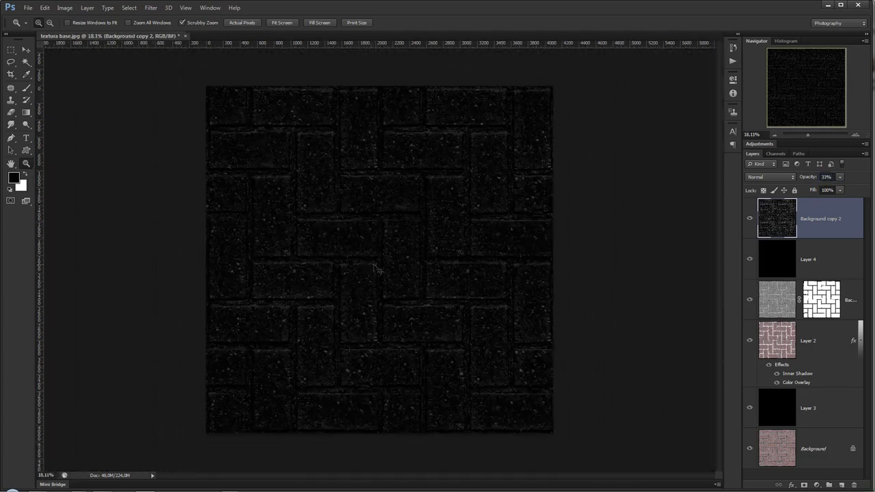
key("ctrl+shift+s")
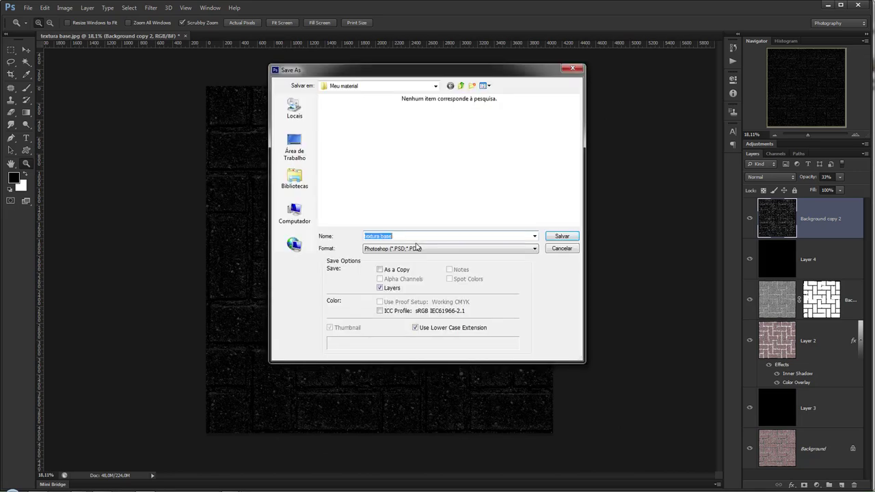
Step: Save the texture as JPEG 'brilhos' in the Meu material folder at Maximum quality
type("gloss")
left_click(416, 249)
key("j")
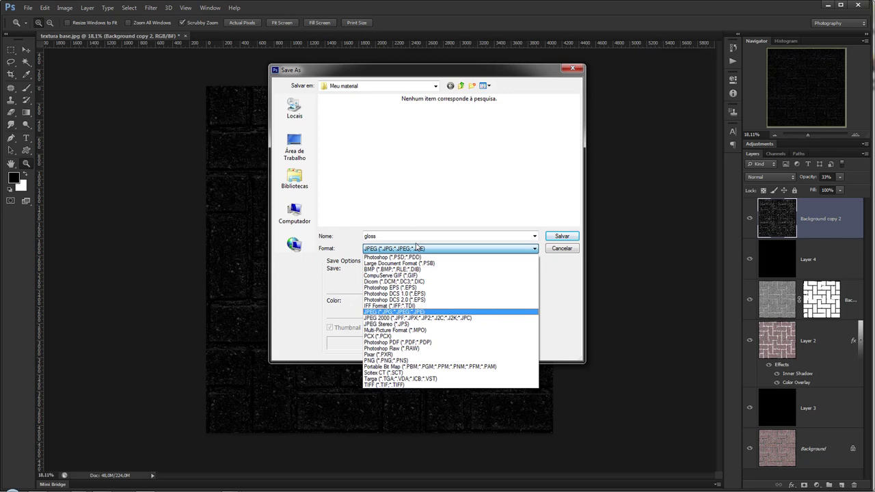
key("Return")
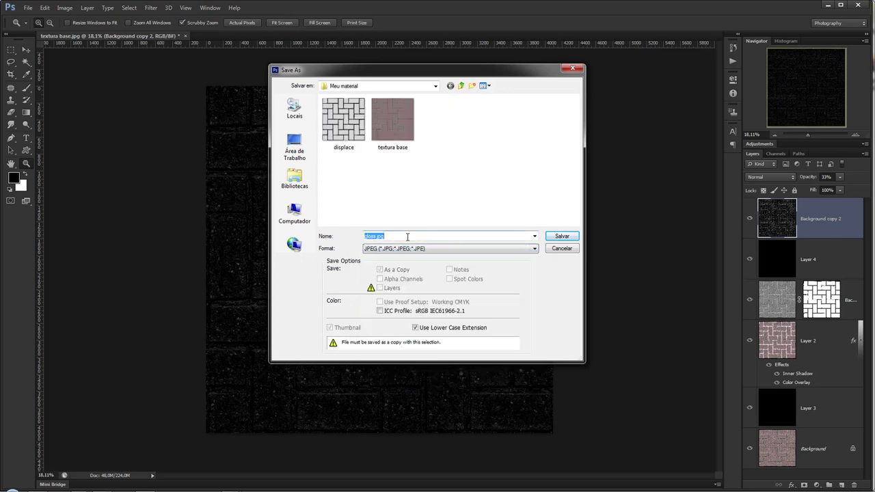
type("brilhos")
key("Tab")
key("Return")
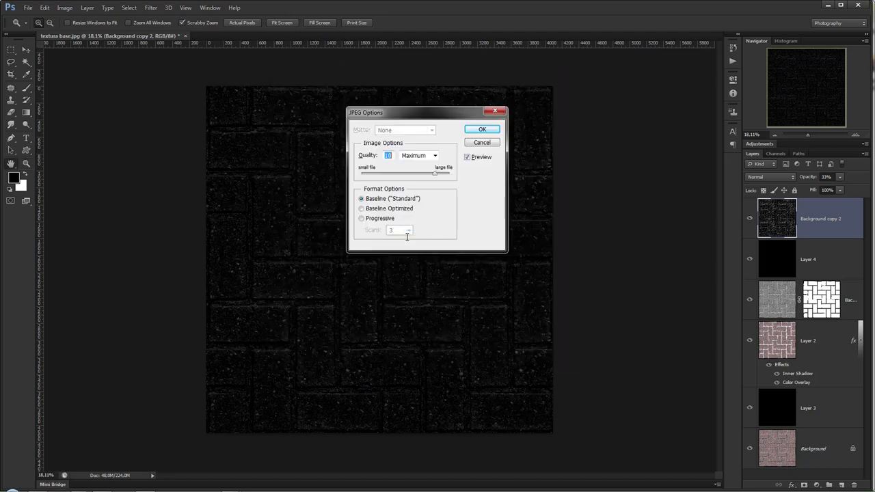
key("Return")
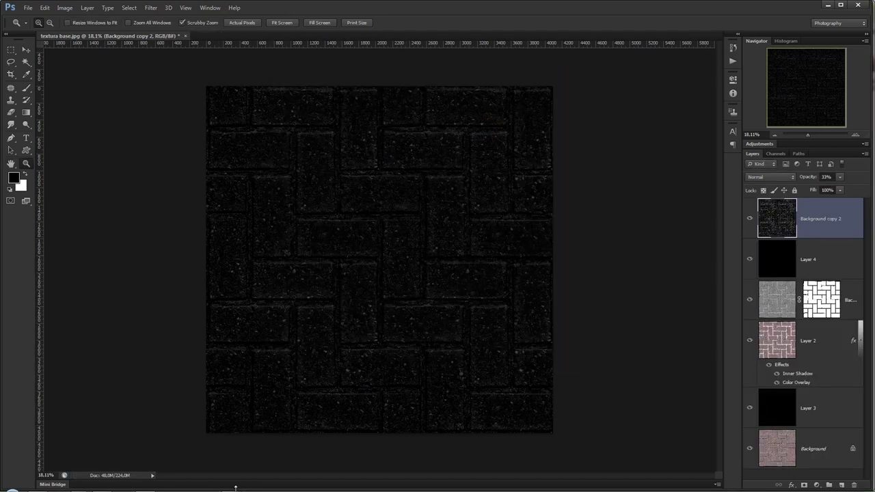
mouse_move(240, 486)
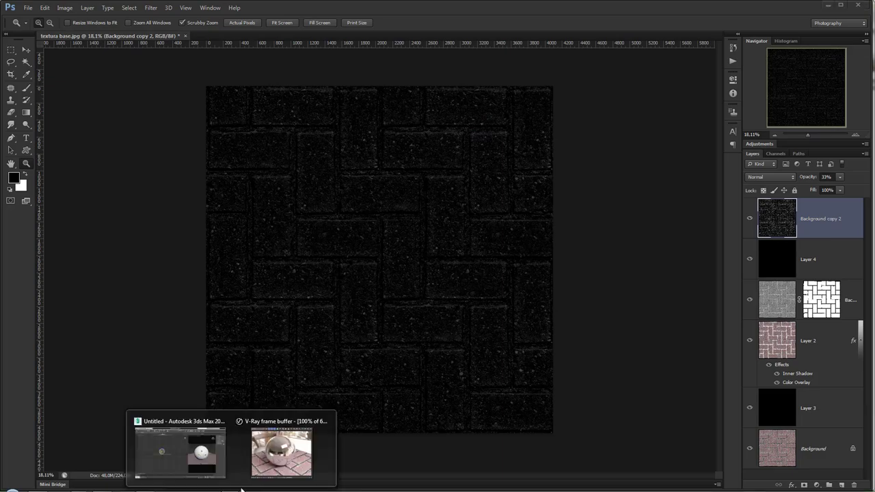
Step: Back in 3ds Max, spread out the overlapping Map #1, #3 and #4 nodes in Slate
left_click(202, 458)
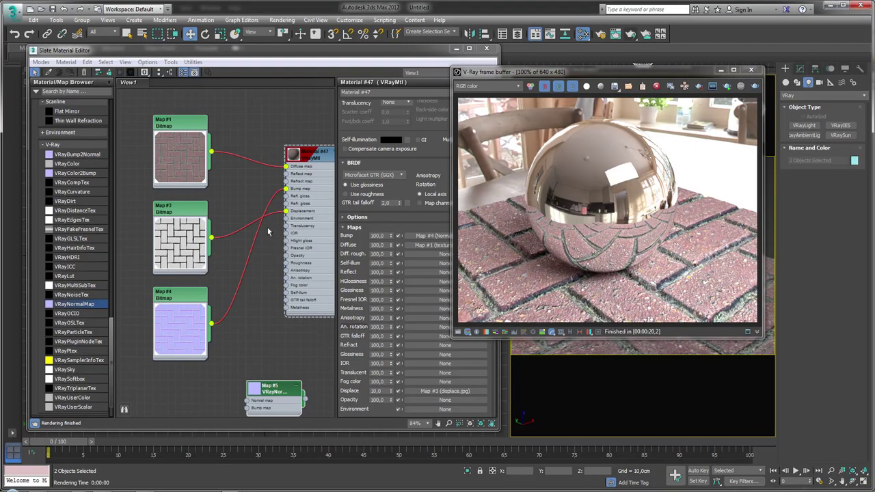
left_click_drag(176, 302, 166, 179)
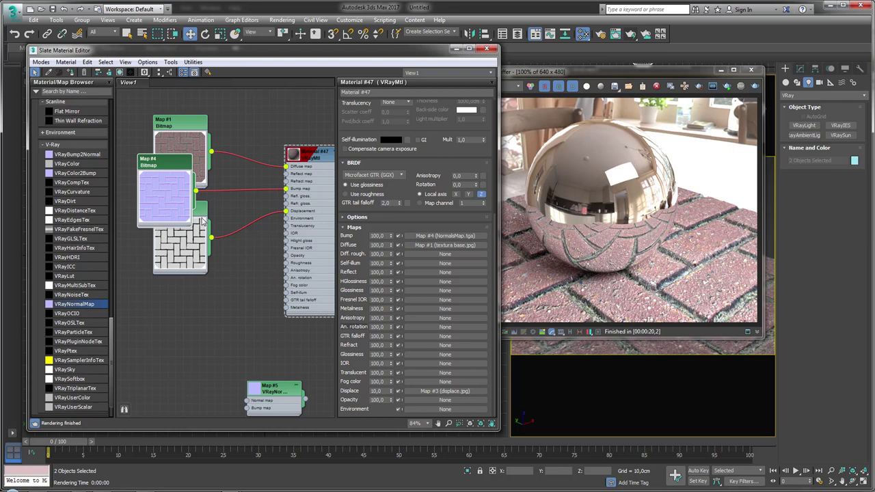
left_click_drag(202, 218, 193, 258)
left_click_drag(191, 125, 187, 85)
scroll(274, 250, "down", 3)
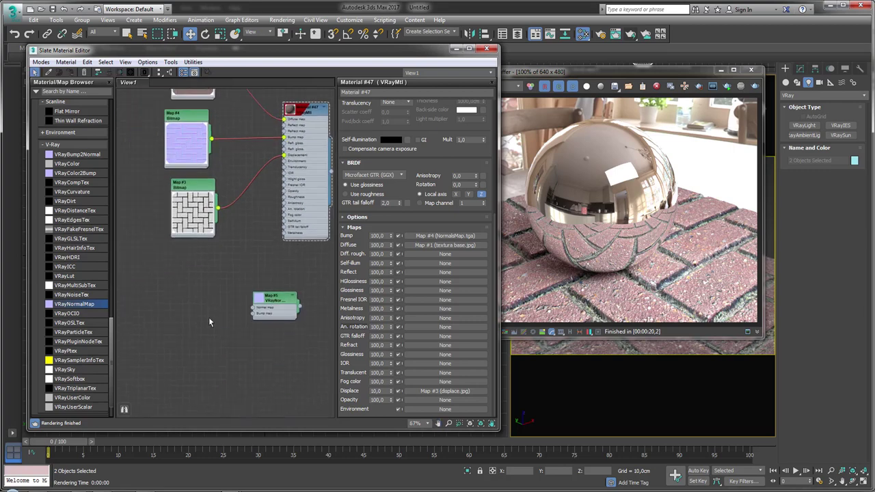
mouse_move(121, 467)
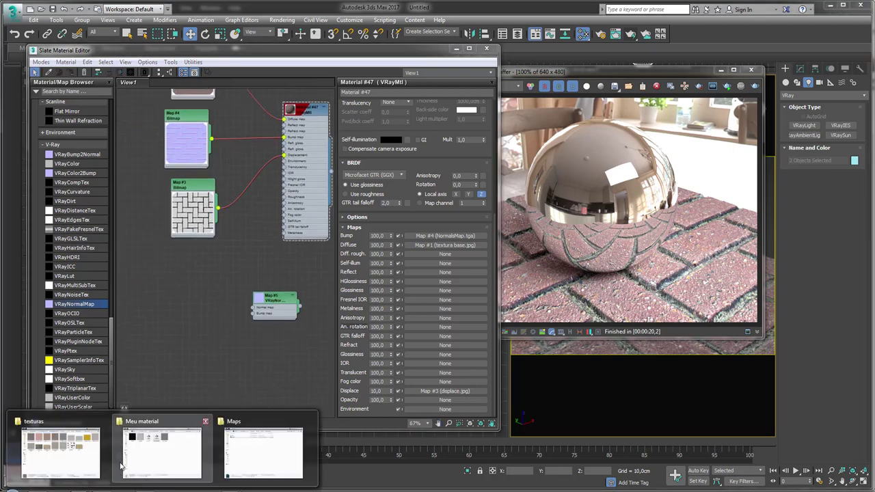
Step: Drag brilhos.jpg from the Meu material folder into Slate as a new bitmap node
left_click(151, 451)
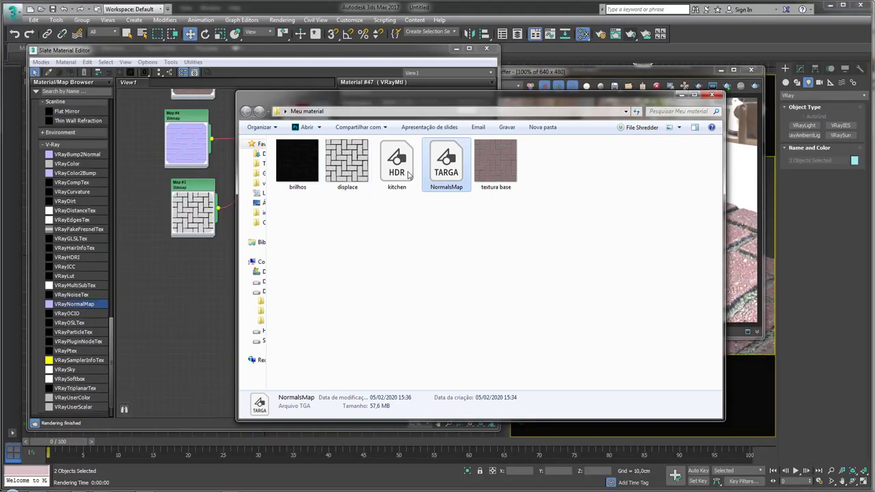
left_click_drag(297, 162, 183, 275)
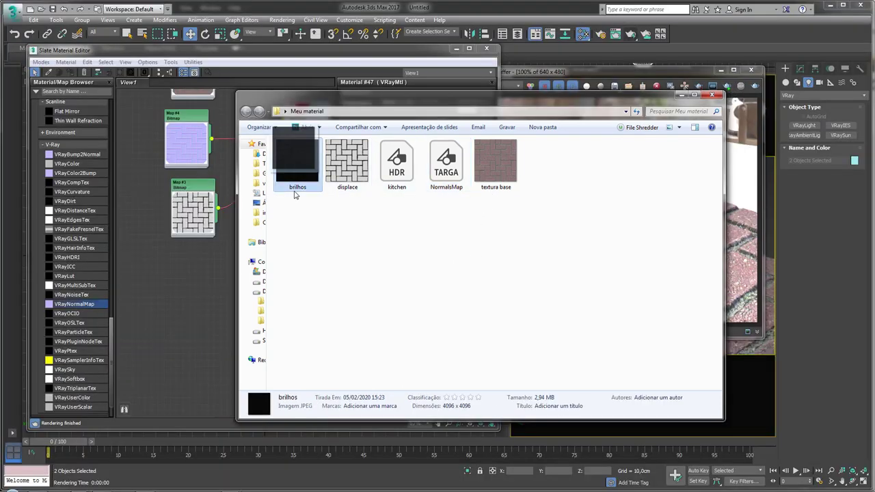
left_click(682, 96)
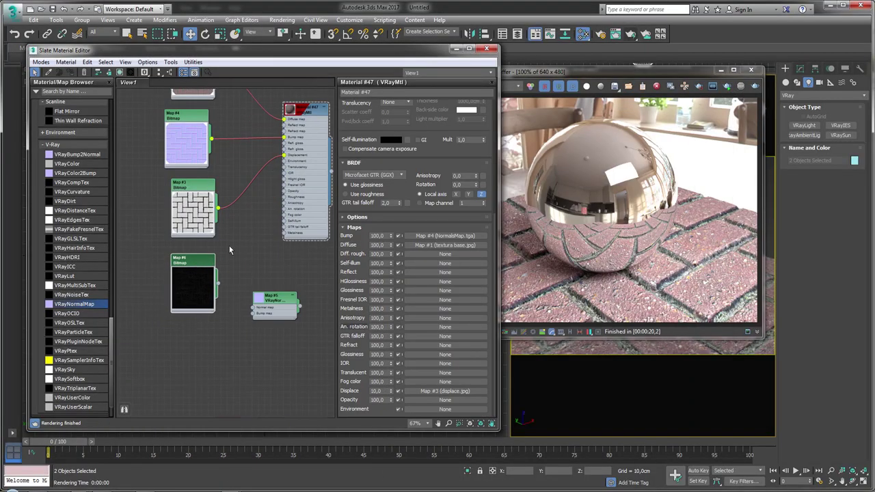
Step: Wire Map #6 (brilhos) into Material #47's reflection glossiness slot
scroll(229, 245, "up", 1)
scroll(236, 257, "up", 1)
scroll(232, 253, "up", 1)
scroll(230, 305, "up", 1)
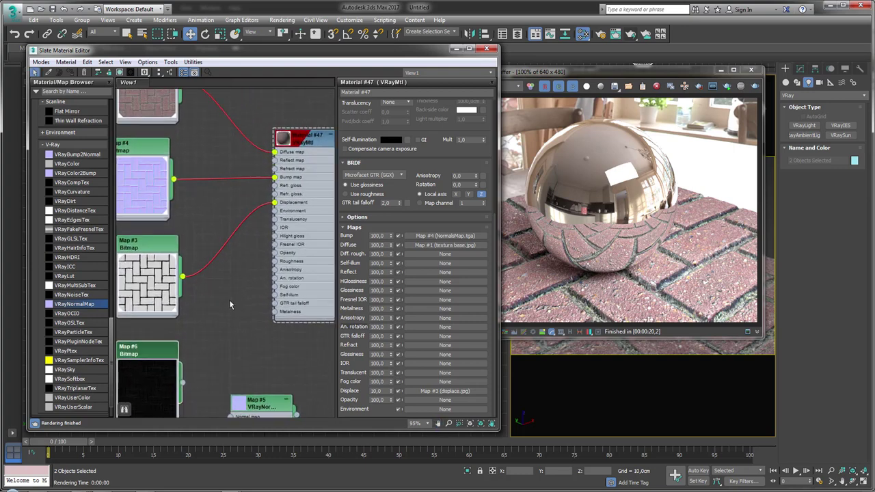
left_click_drag(152, 348, 152, 339)
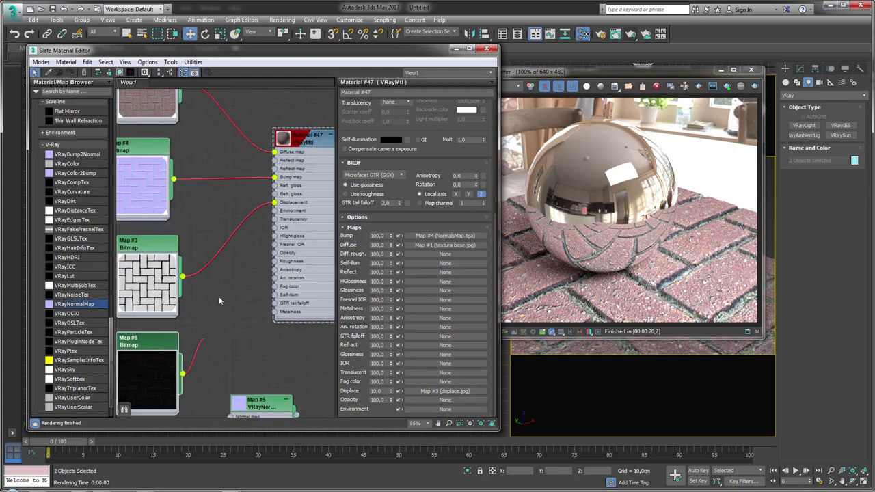
left_click_drag(219, 299, 275, 194)
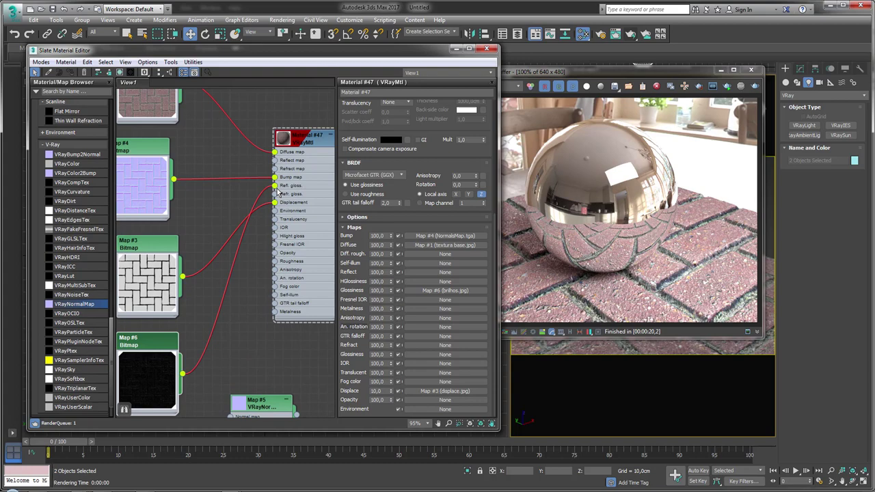
double_click(303, 140)
left_click_drag(305, 137, 314, 165)
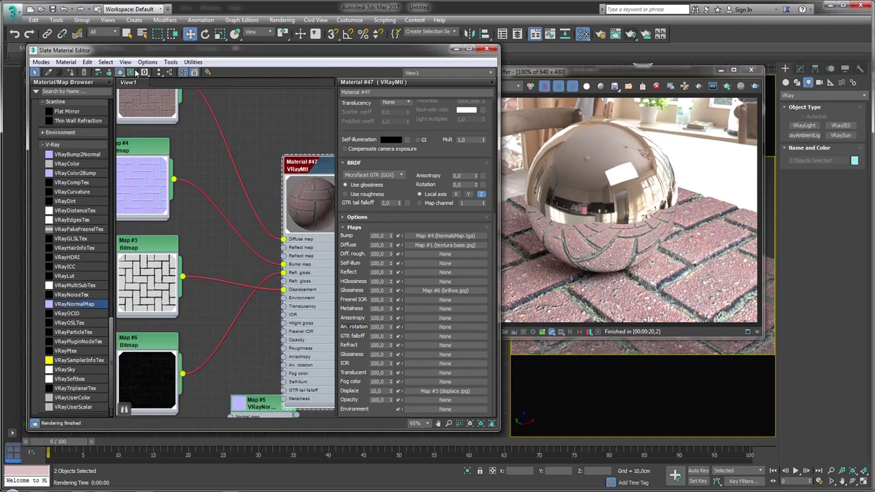
Step: Zoom and centre the Slate view on the Material #47 node
key("z")
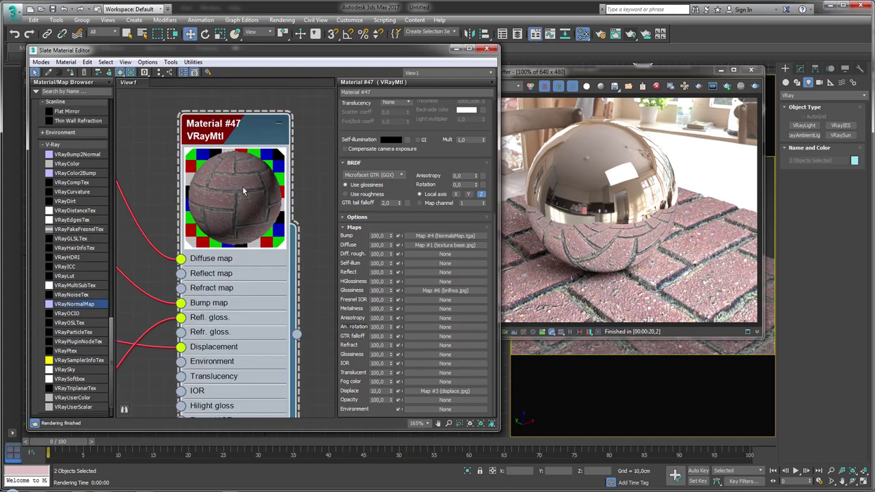
scroll(242, 192, "up", 2)
middle_click_drag(246, 171, 294, 166)
middle_click_drag(303, 135, 250, 224)
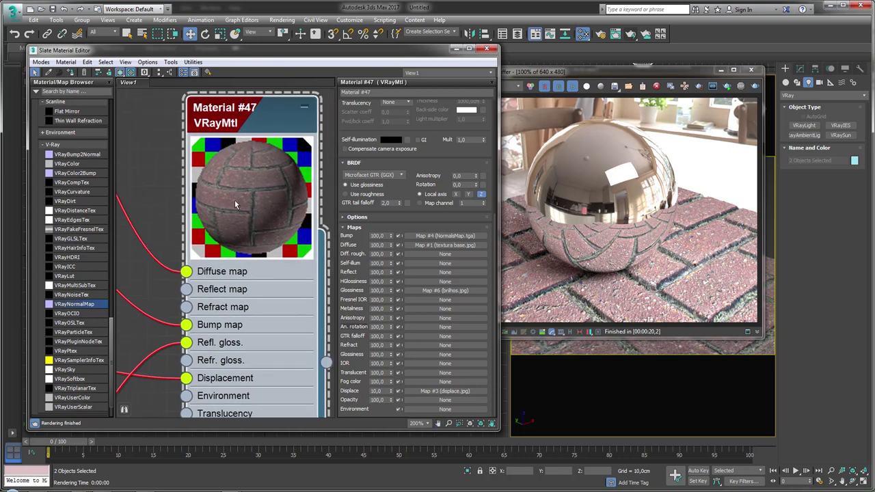
scroll(253, 252, "down", 1)
scroll(254, 219, "down", 1)
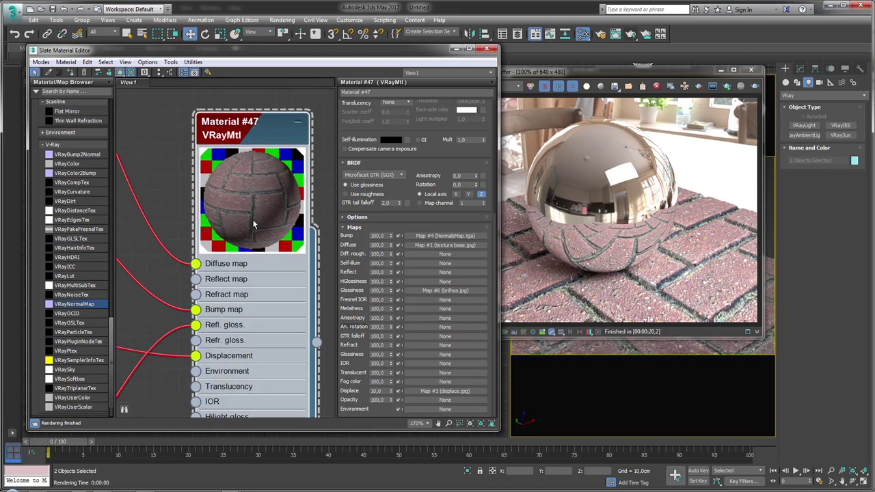
scroll(256, 192, "down", 1)
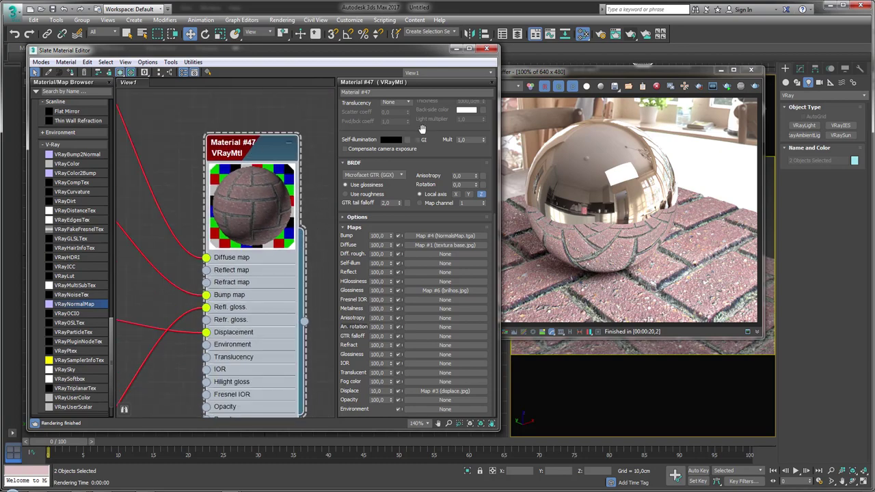
scroll(423, 128, "up", 3)
scroll(414, 133, "up", 2)
scroll(403, 138, "up", 1)
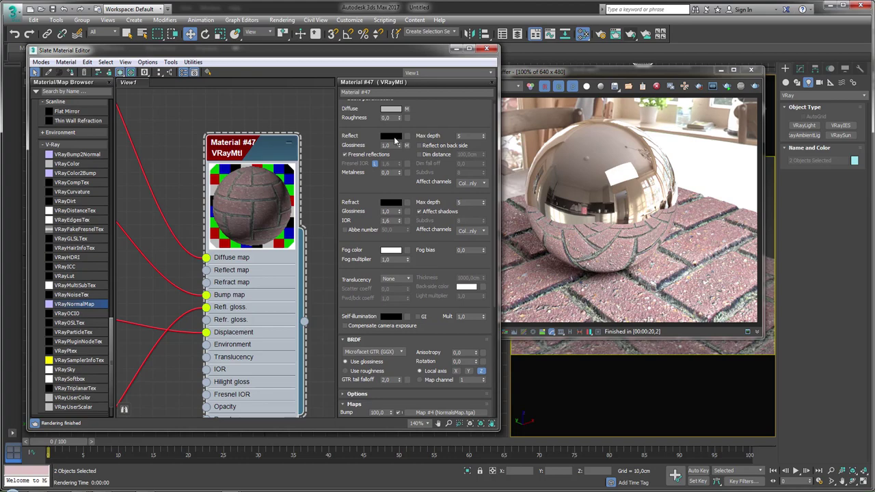
Step: Set Material #47's Reflect colour to white (255, 255, 255) and bring the frame buffer back
left_click(391, 136)
left_click_drag(277, 61, 276, 131)
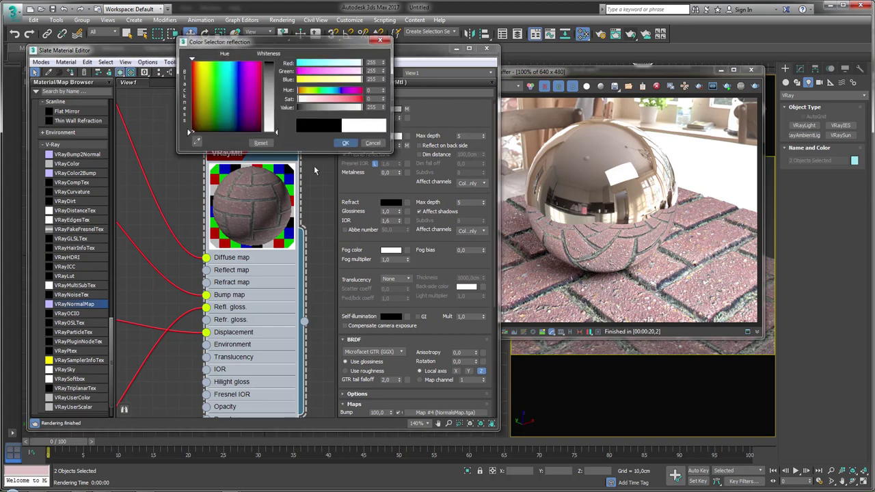
left_click(345, 143)
scroll(274, 184, "up", 1)
scroll(244, 197, "up", 2)
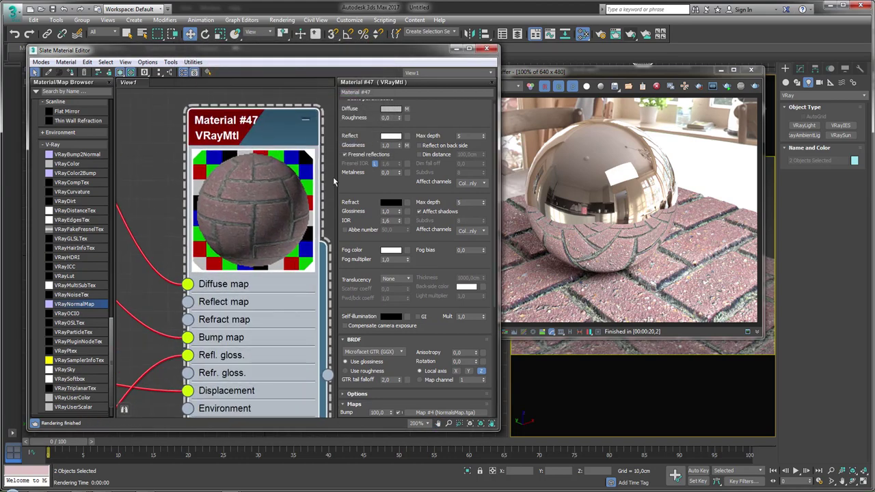
left_click(643, 223)
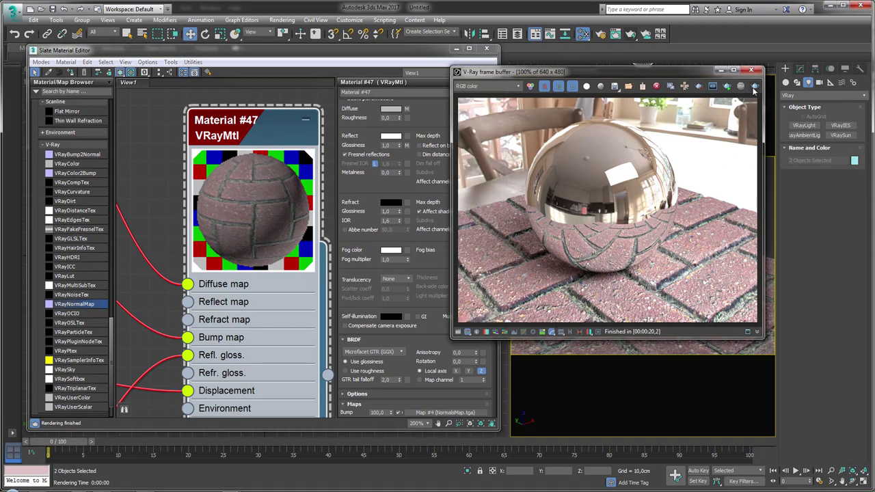
Step: Re-render in the V-Ray frame buffer to show white reflections and glossiness speckles
left_click(755, 91)
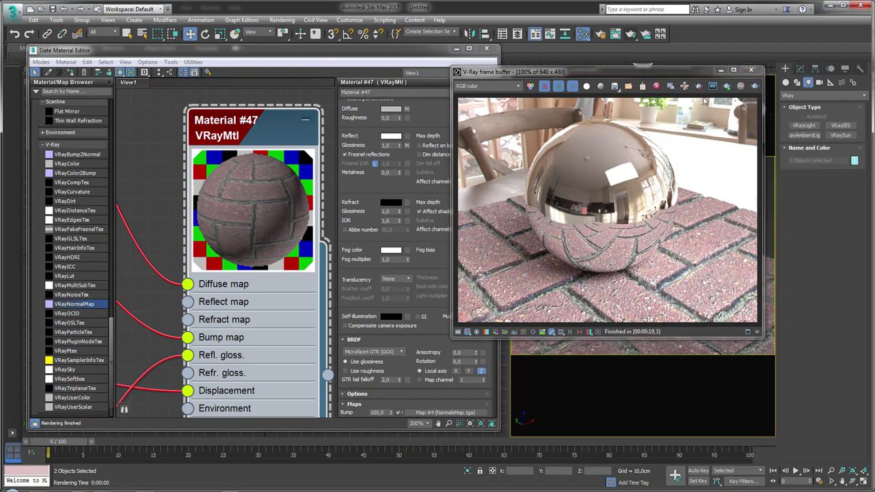
Step: Wire Map #6 into VRayNormalMap's Bump map and VRayNormalMap into Material #47's Bump slot
left_click(752, 70)
mouse_move(205, 230)
middle_mouse_down()
mouse_move(247, 233)
mouse_move(234, 249)
middle_mouse_up()
scroll(246, 233, "down", 5)
scroll(234, 249, "down", 1)
middle_click_drag(171, 239, 228, 241)
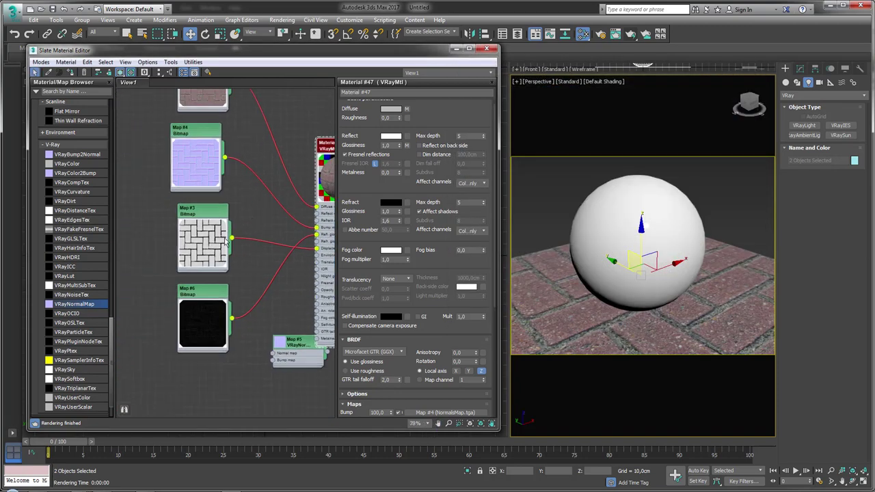
left_click_drag(294, 340, 256, 347)
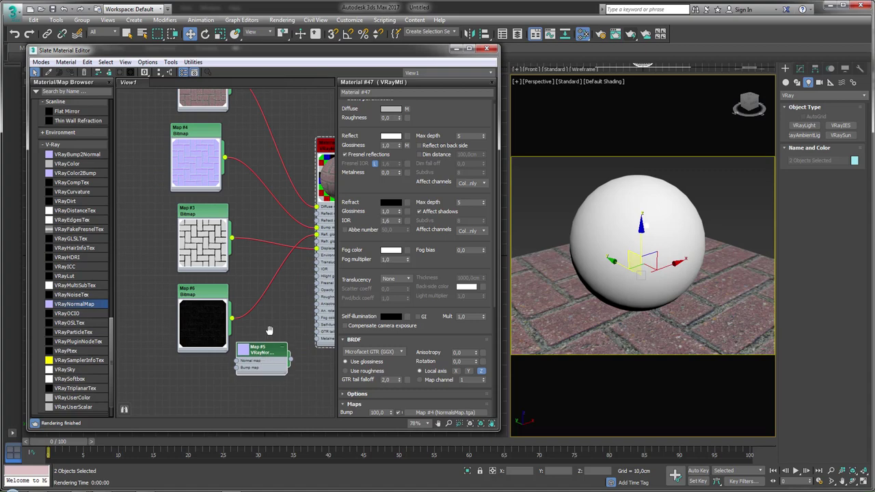
middle_click_drag(220, 303, 222, 244)
mouse_move(221, 244)
left_mouse_down()
mouse_move(157, 244)
mouse_move(233, 331)
mouse_move(239, 308)
left_mouse_up()
middle_click_drag(294, 308, 243, 329)
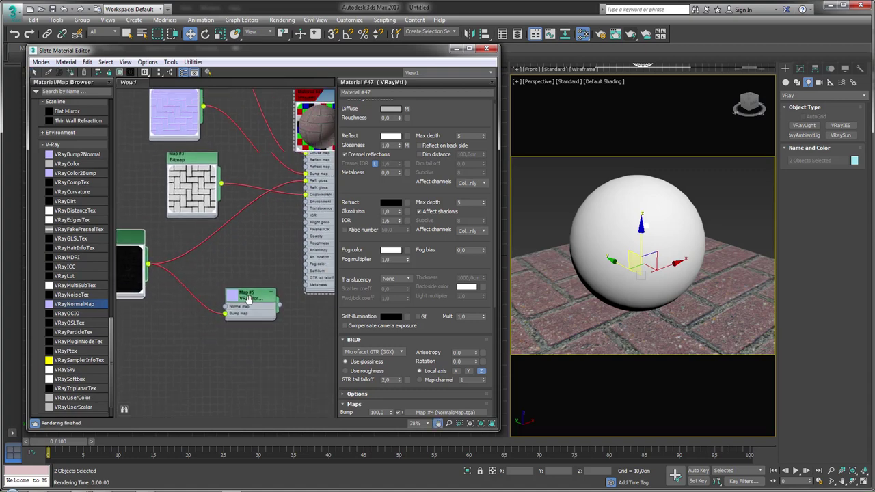
mouse_move(251, 309)
left_mouse_down()
mouse_move(263, 185)
mouse_move(266, 193)
left_mouse_up()
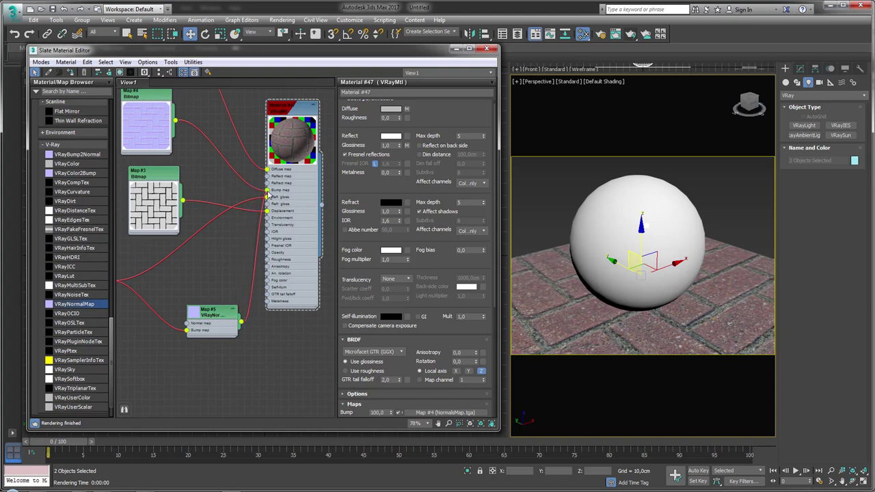
Step: Reposition the Map #4 normal-map node and frame the whole material network
left_click_drag(170, 90, 163, 335)
mouse_move(163, 335)
middle_mouse_down()
mouse_move(243, 289)
mouse_move(245, 278)
middle_mouse_up()
mouse_move(228, 293)
left_mouse_down()
mouse_move(178, 293)
mouse_move(267, 266)
mouse_move(274, 247)
left_mouse_up()
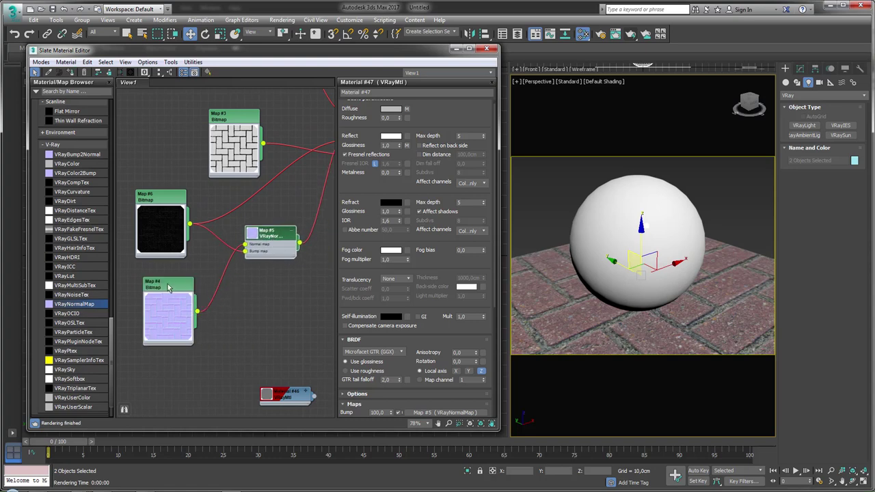
left_click_drag(168, 283, 142, 122)
scroll(240, 231, "down", 3)
scroll(240, 231, "down", 2)
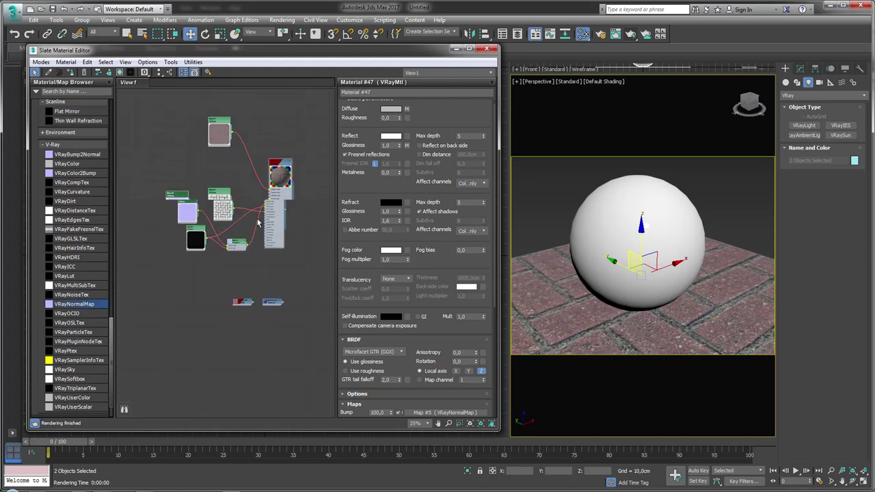
scroll(240, 231, "up", 1)
middle_click_drag(240, 231, 257, 246)
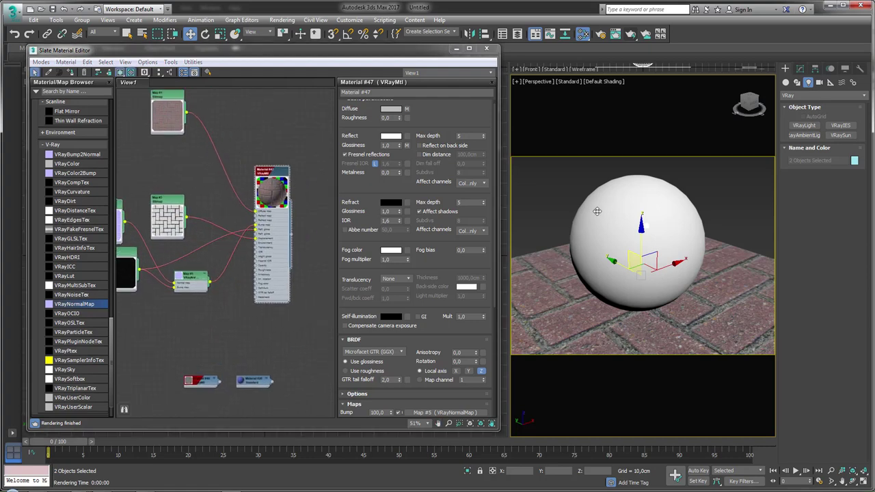
Step: Render the scene again with the VRayNormalMap bump setup (18,5 s)
left_click(630, 34)
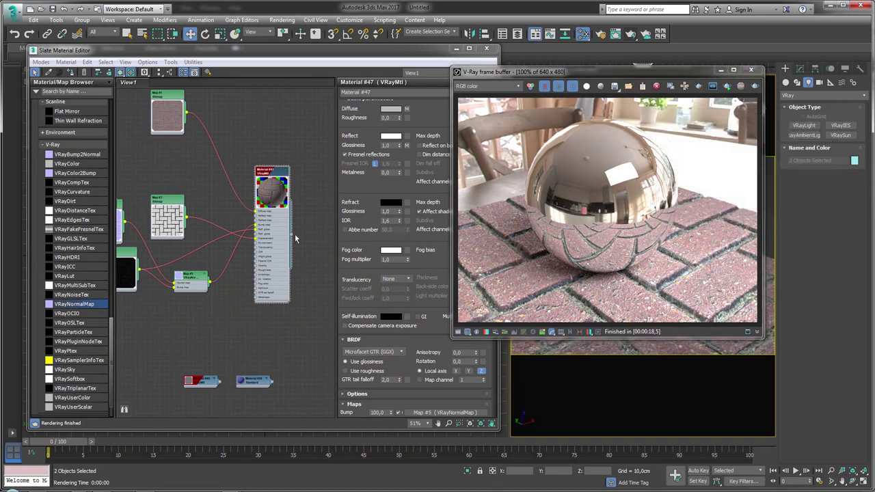
Step: Assign the brick Material #47 to the sphere
left_click(751, 70)
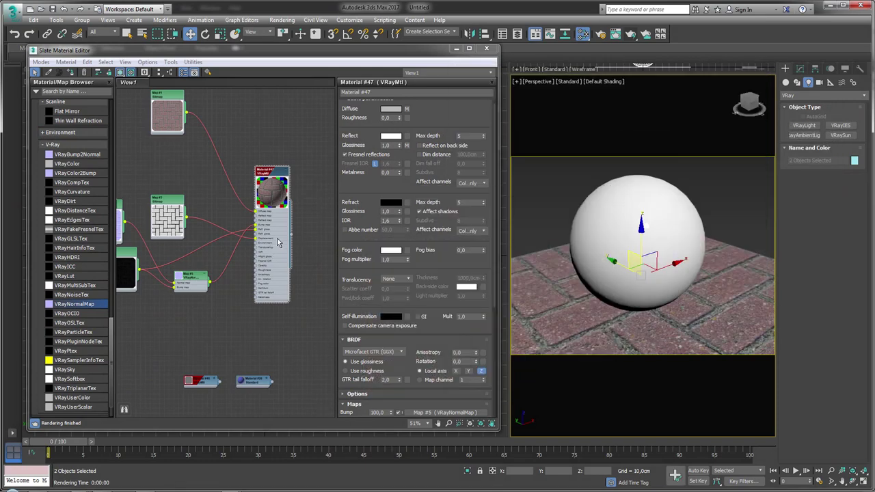
left_click_drag(292, 235, 613, 234)
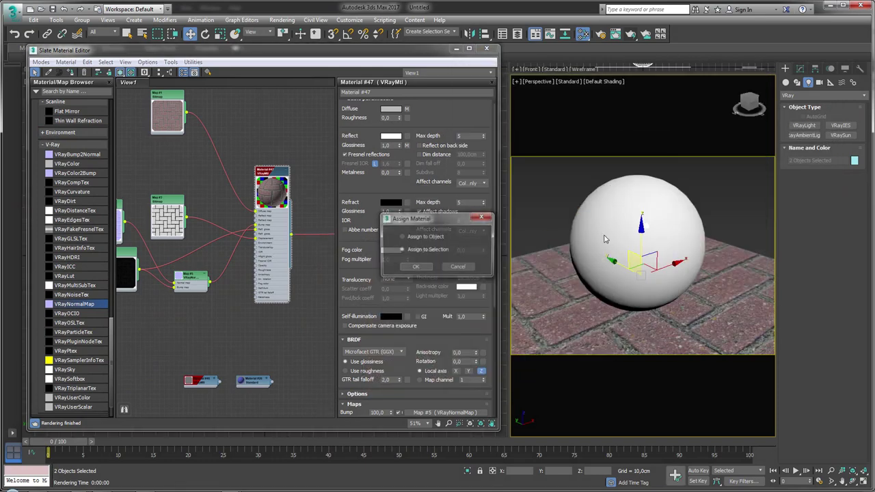
left_click(415, 268)
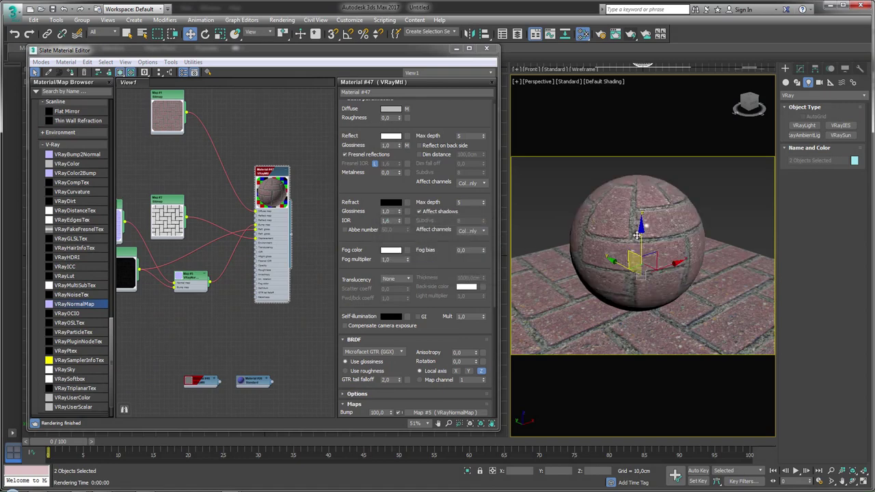
Step: Render the sphere in V-Ray (7,2 s), then close the frame buffer and Slate Material Editor
left_click(632, 34)
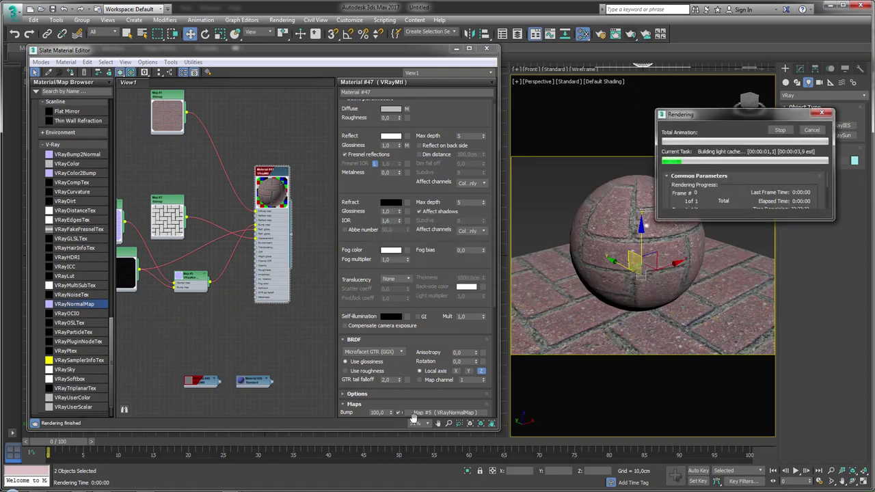
left_click(282, 448)
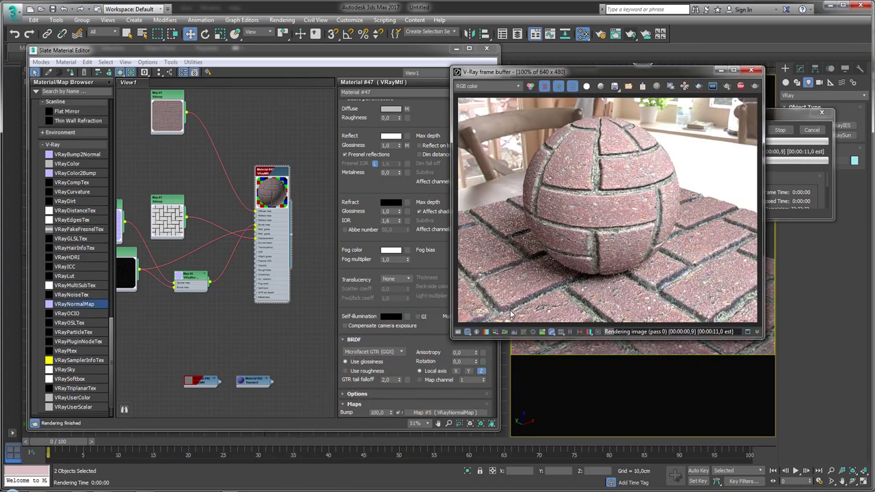
left_click(755, 71)
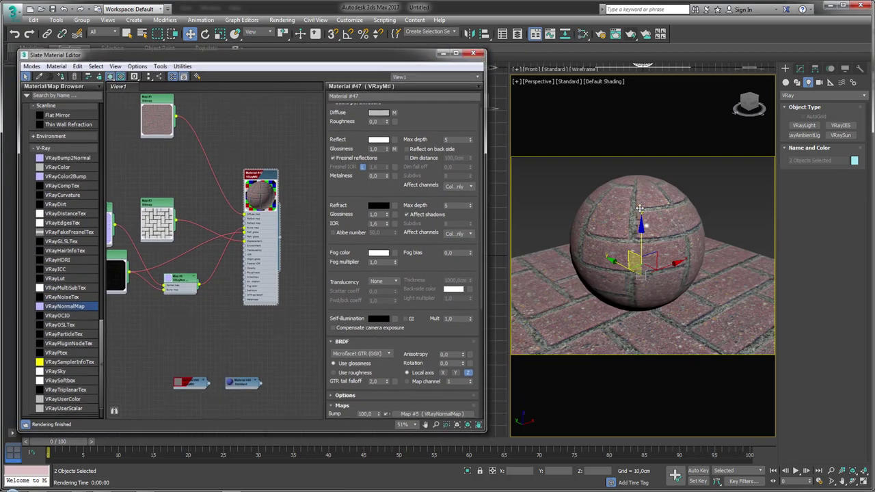
left_click(486, 49)
Step: Select Plane001 alone and move it away from the sphere
scroll(671, 225, "down", 2)
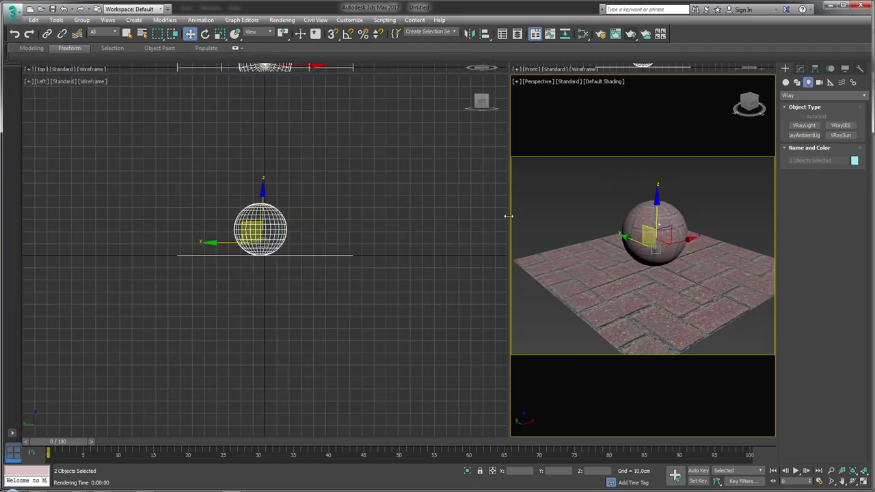
left_click_drag(377, 223, 366, 223)
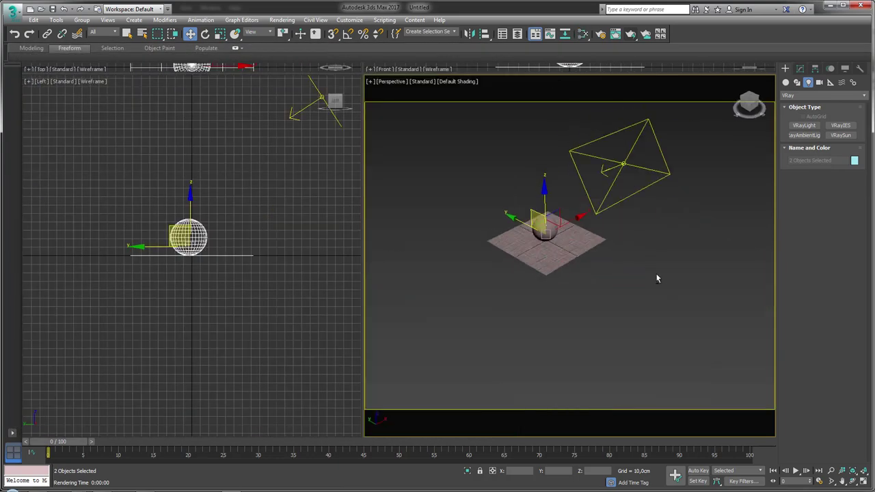
mouse_move(657, 275)
middle_mouse_down("alt")
mouse_move(549, 264)
mouse_move(740, 171)
middle_mouse_up("alt")
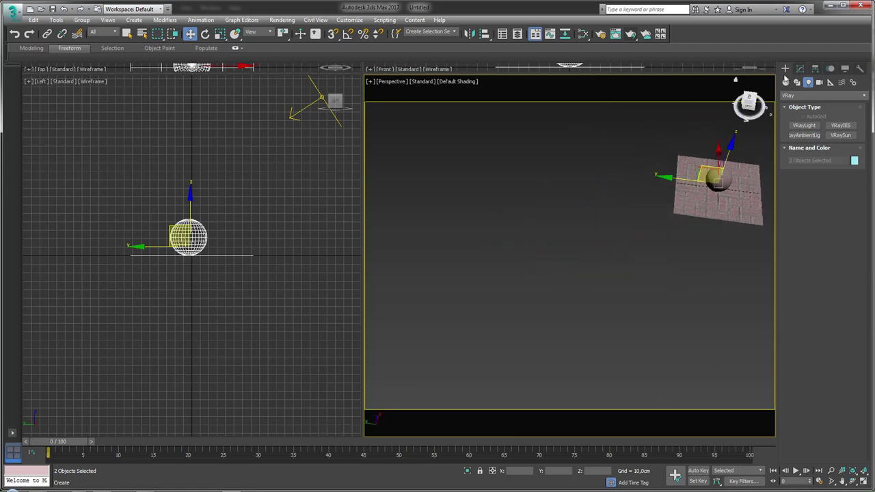
left_click(737, 210)
left_click_drag(737, 211, 508, 185)
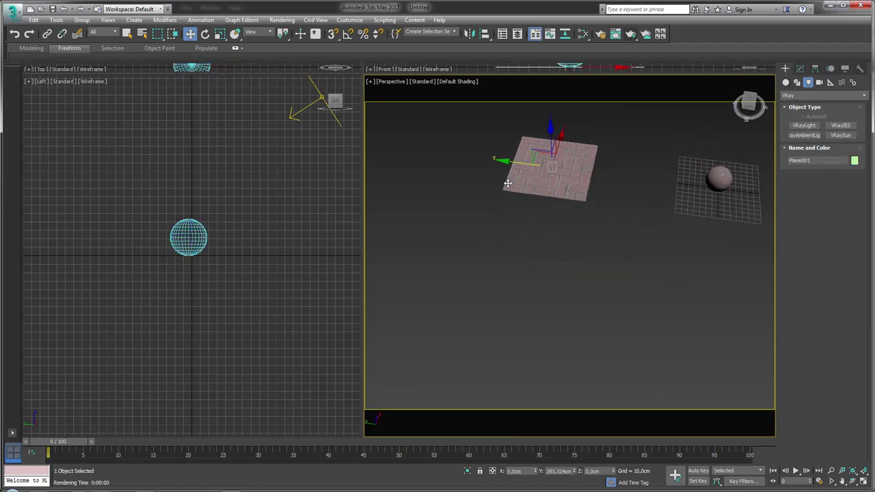
key("z")
Step: Show edged faces and give Plane001 50 × 50 length and width segments (5000 faces)
middle_click_drag(602, 285, 567, 273, "alt")
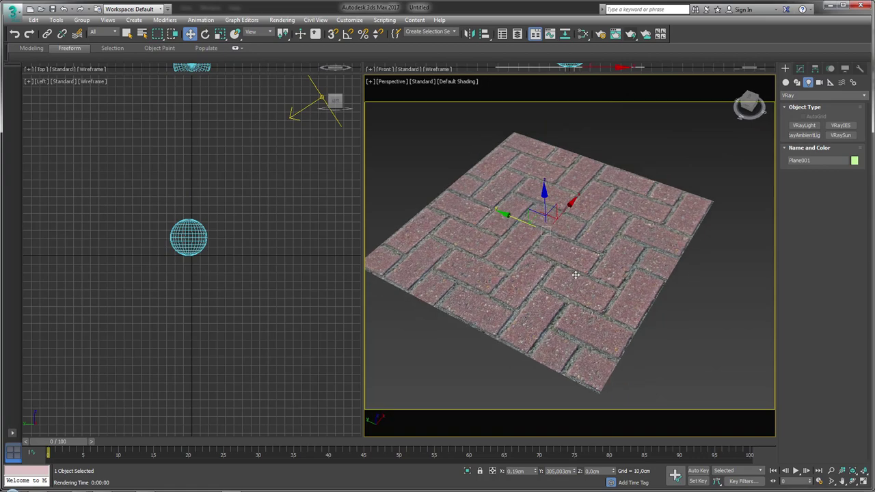
key("F4")
left_click(800, 68)
double_click(831, 230)
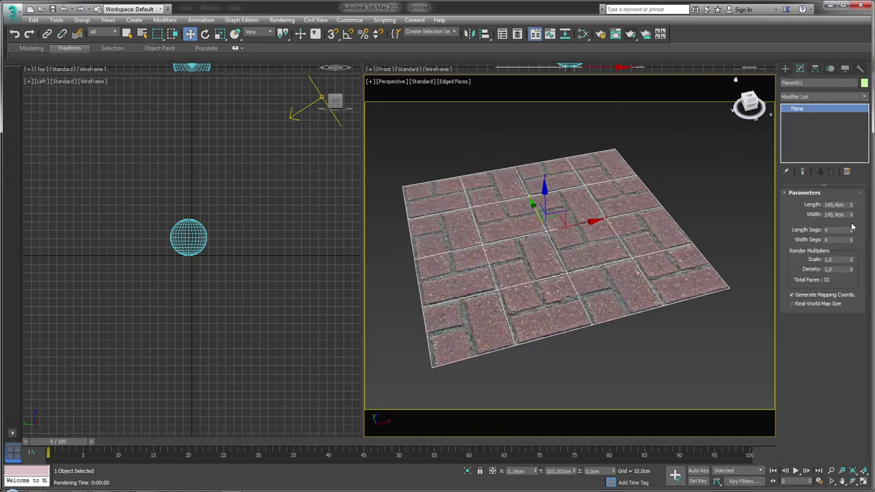
type("54")
key("Return")
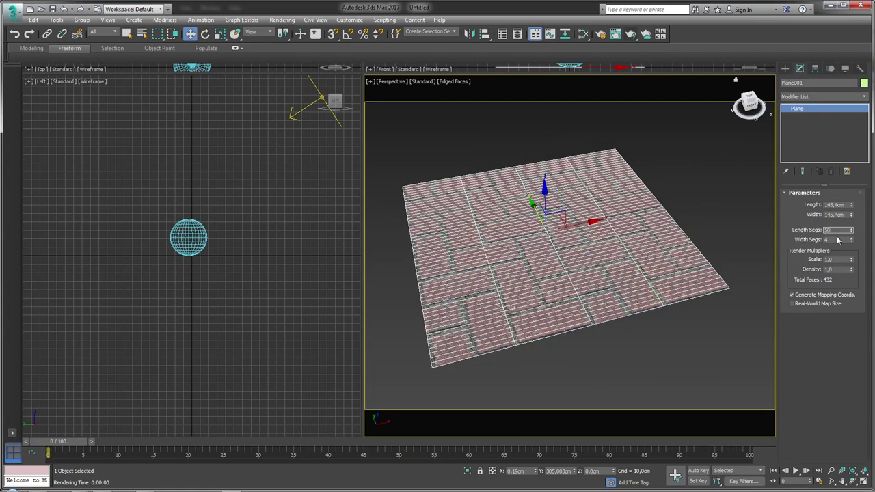
key("Tab")
type("50")
key("Return")
middle_click_drag(577, 289, 595, 279, "alt")
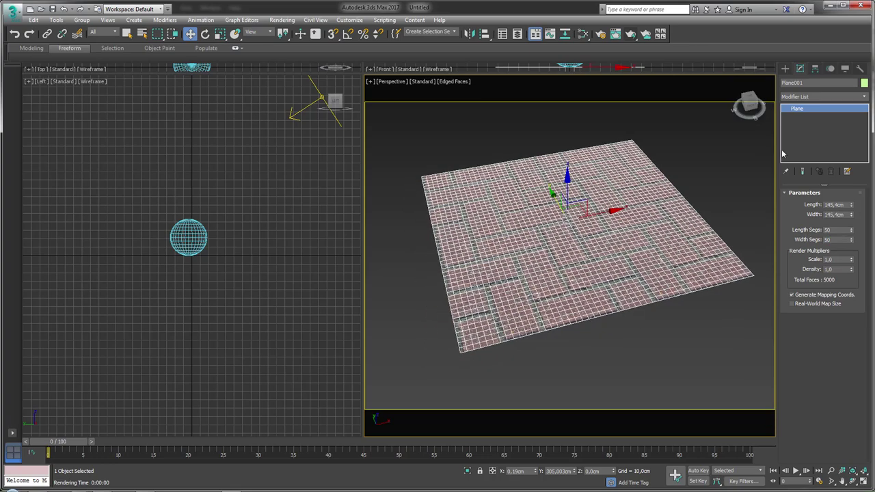
left_click(863, 99)
Step: Add an FFD 3x3x3 modifier and raise its centre control point to bulge the plane
left_click_drag(866, 116, 871, 197)
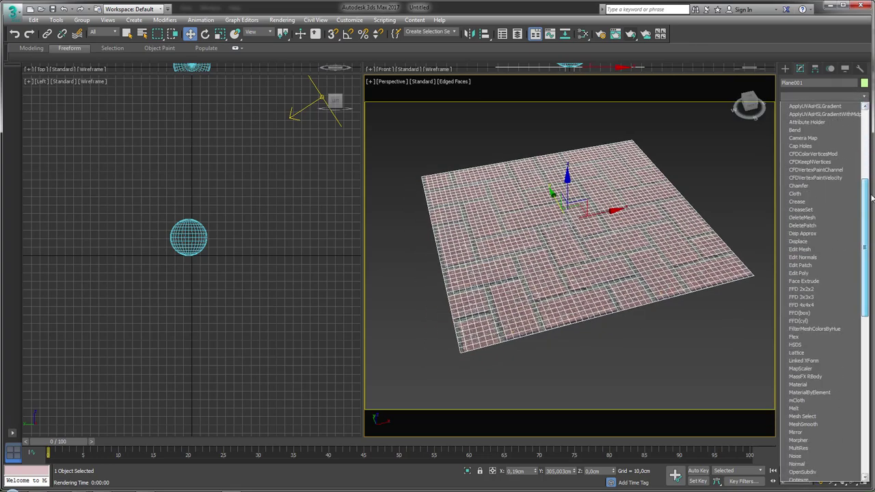
left_click(802, 297)
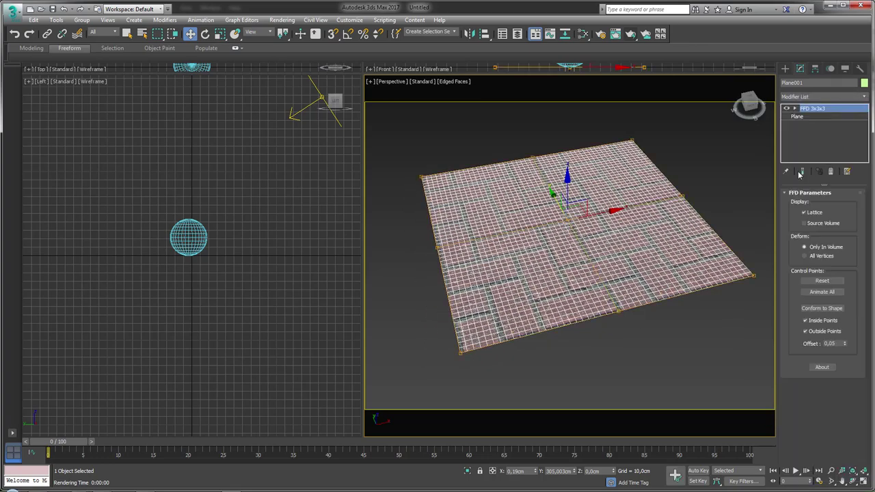
left_click(795, 110)
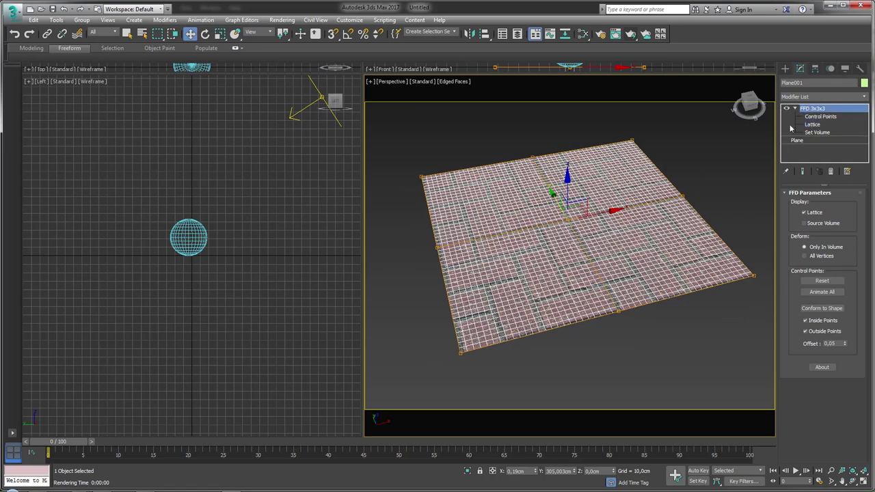
left_click(821, 116)
middle_click_drag(578, 223, 578, 190, "alt")
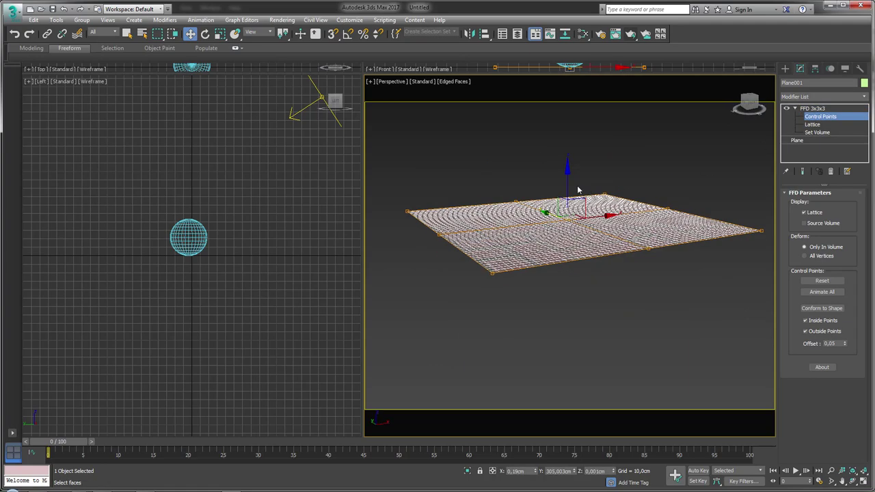
left_click_drag(566, 181, 569, 131)
middle_click_drag(569, 131, 580, 228)
left_click_drag(580, 199, 573, 126)
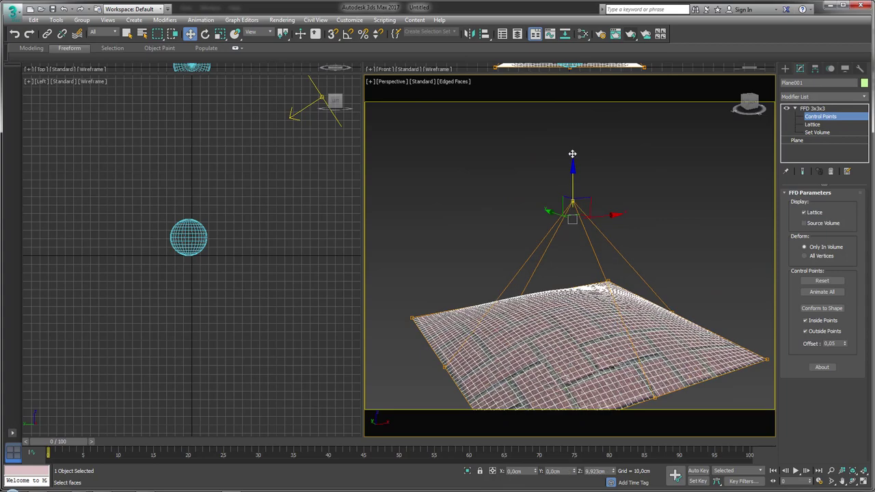
middle_click_drag(644, 196, 645, 230, "alt")
left_click(817, 109)
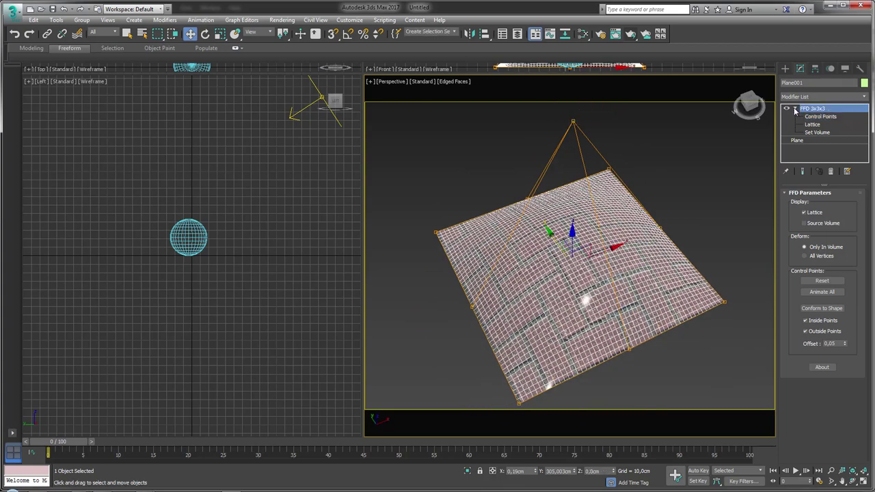
Step: Add a Spherify modifier at about 98%, then switch off both Spherify and FFD
left_click(822, 98)
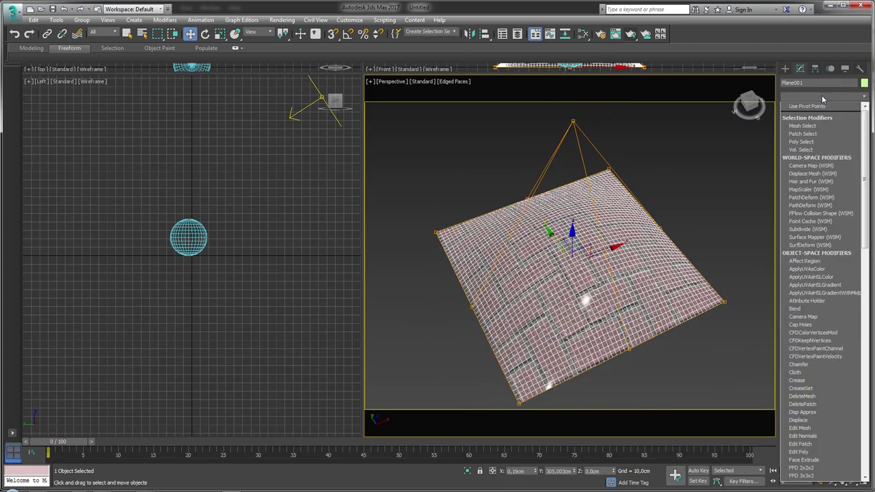
type("sp")
key("Return")
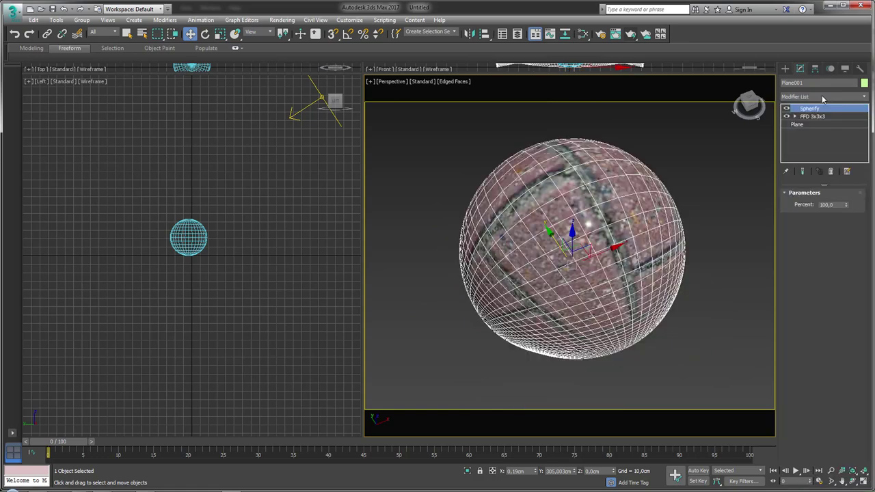
middle_click_drag(563, 216, 578, 186, "alt")
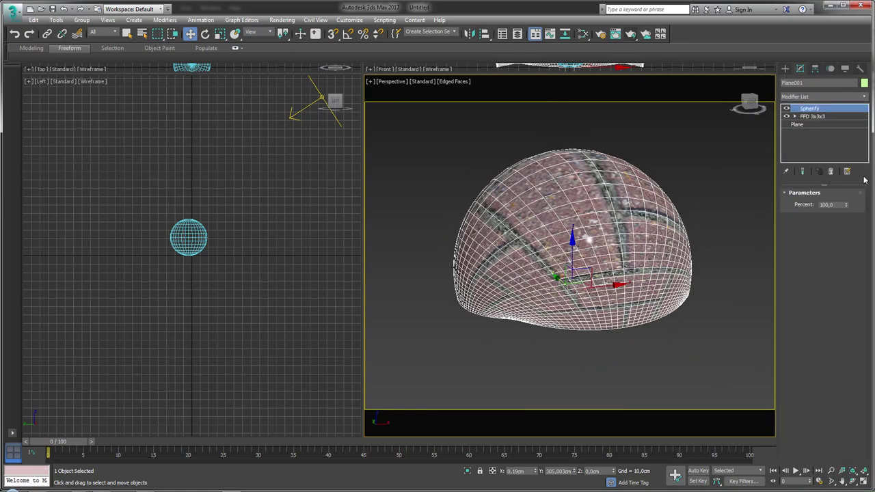
mouse_move(847, 205)
left_mouse_down()
mouse_move(843, 213)
mouse_move(842, 204)
left_mouse_up()
middle_click_drag(573, 194, 699, 149, "alt")
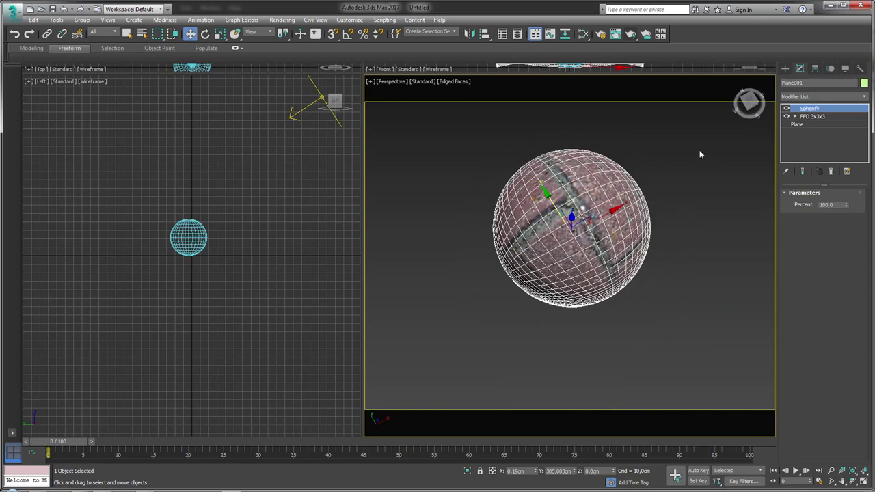
left_click(786, 109)
left_click(787, 116)
Step: Select the base Plane level in the stack and hide the viewport edge lines
left_click(797, 124)
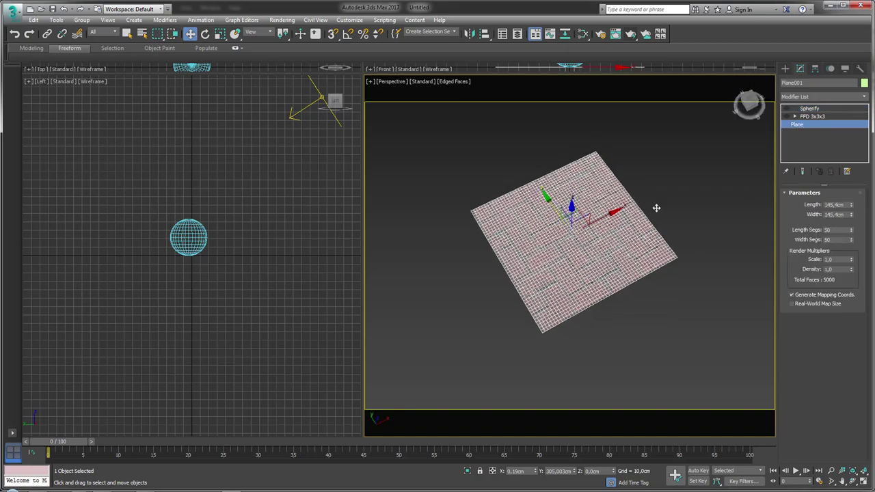
scroll(616, 226, "up", 3)
key("F4")
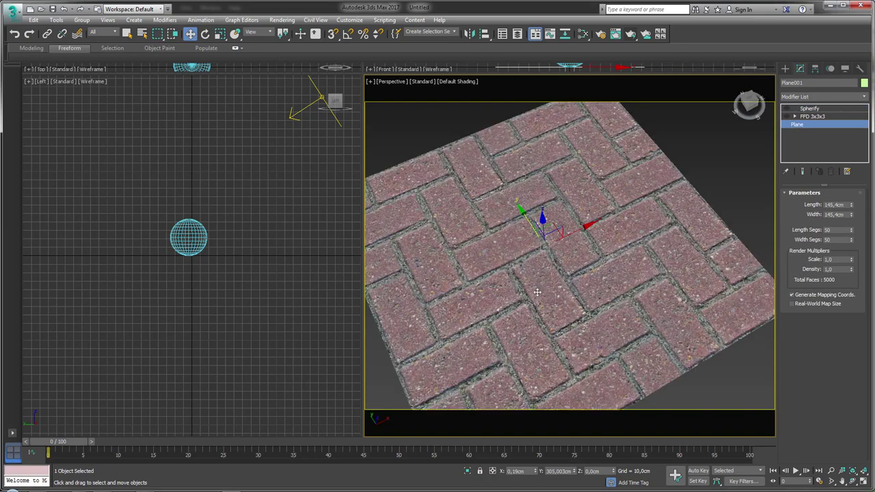
middle_click_drag(533, 271, 552, 248)
scroll(552, 247, "down", 3)
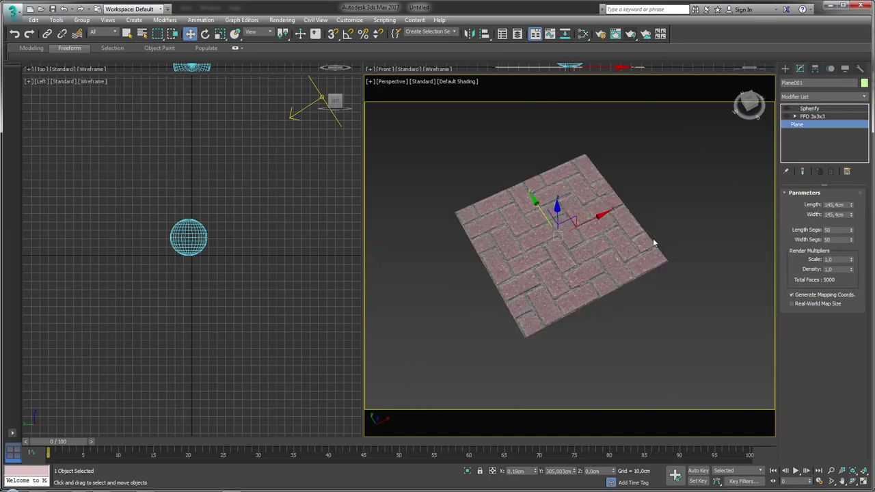
Step: Add a UVW Map modifier above Plane, rotating its gizmo and then undoing the rotation
left_click(867, 97)
scroll(810, 355, "down", 10)
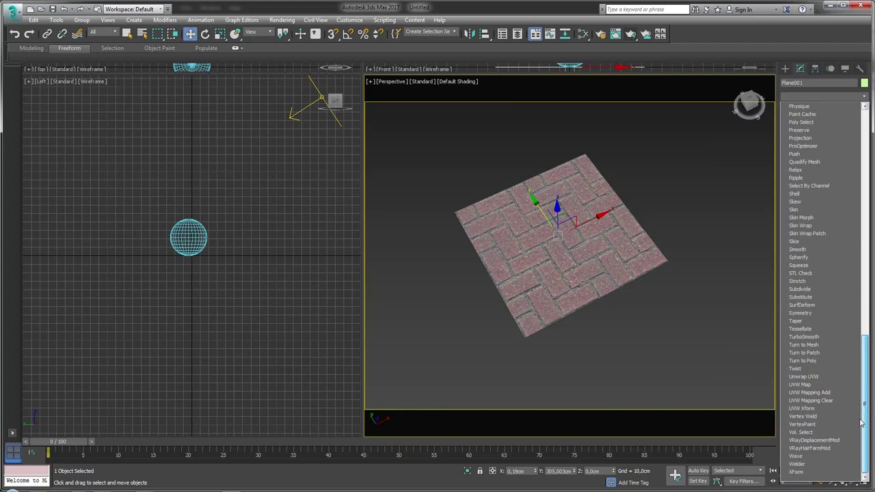
left_click(803, 385)
left_click(795, 125)
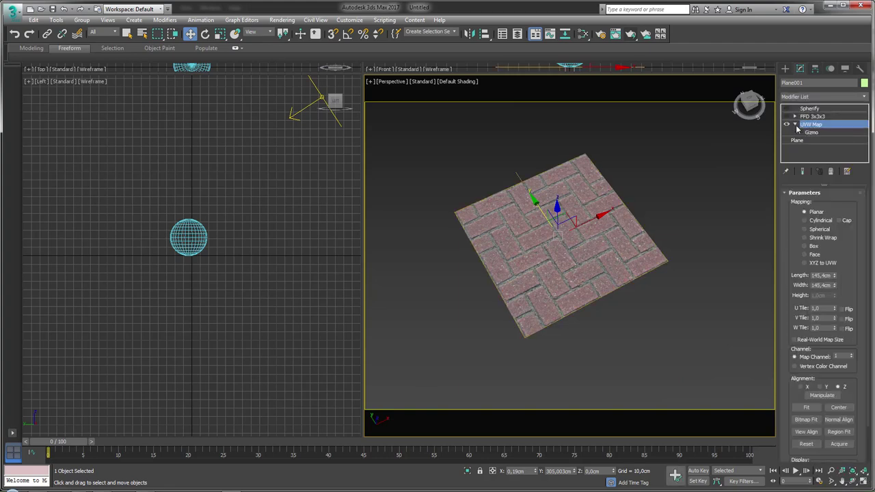
left_click(811, 132)
key("e")
left_click_drag(559, 221, 544, 238)
key("ctrl+z")
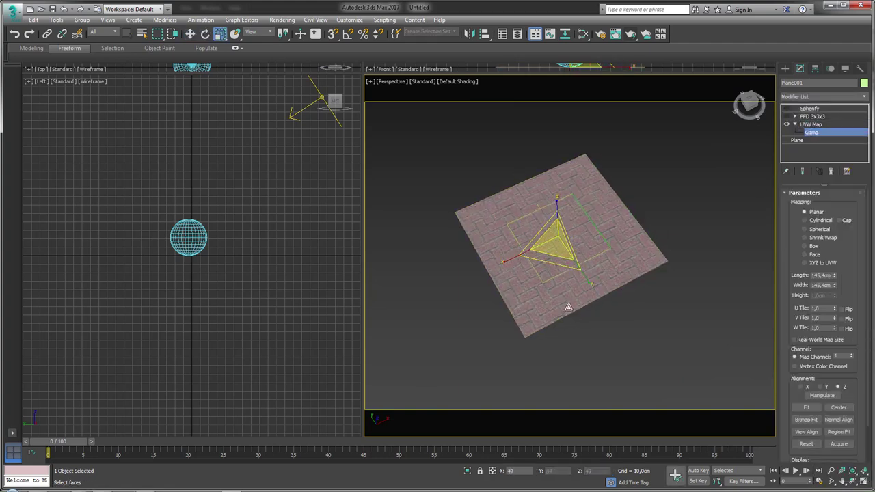
scroll(558, 225, "up", 5)
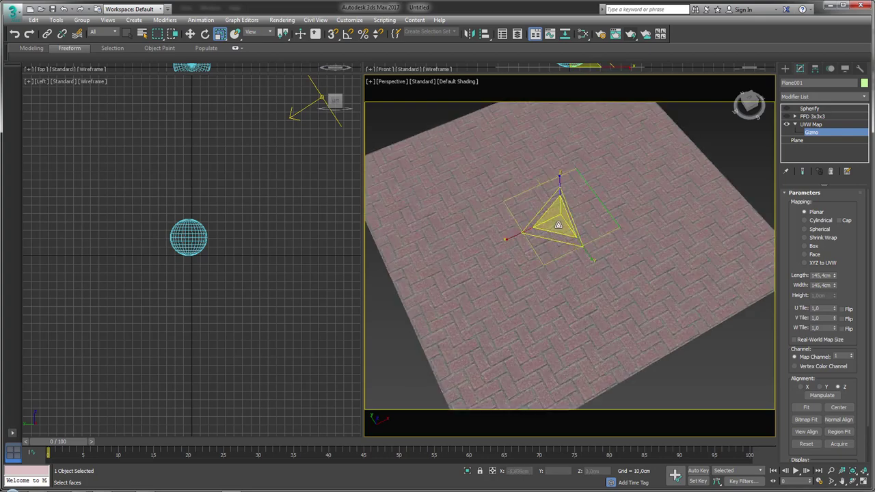
Step: Re-enable FFD 3x3x3 and Spherify, then start a production render of the brick sphere
left_click(813, 117)
left_click(787, 117)
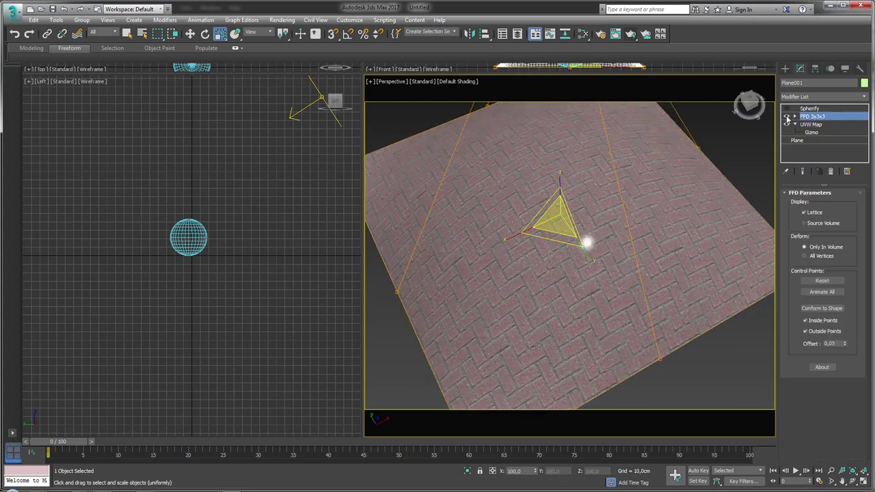
left_click(810, 108)
left_click(787, 108)
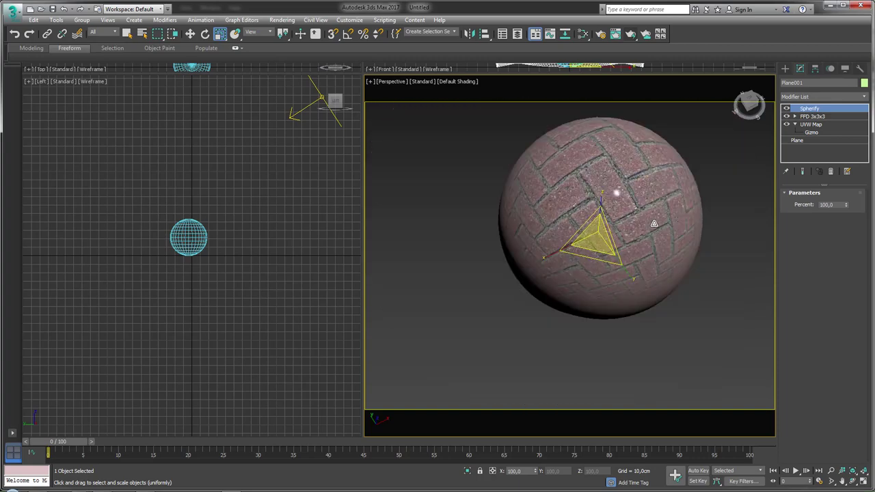
mouse_move(653, 224)
middle_mouse_down("alt")
mouse_move(615, 162)
mouse_move(630, 336)
mouse_move(586, 273)
mouse_move(637, 189)
mouse_move(614, 318)
mouse_move(631, 326)
mouse_move(623, 313)
mouse_move(668, 158)
middle_mouse_up("alt")
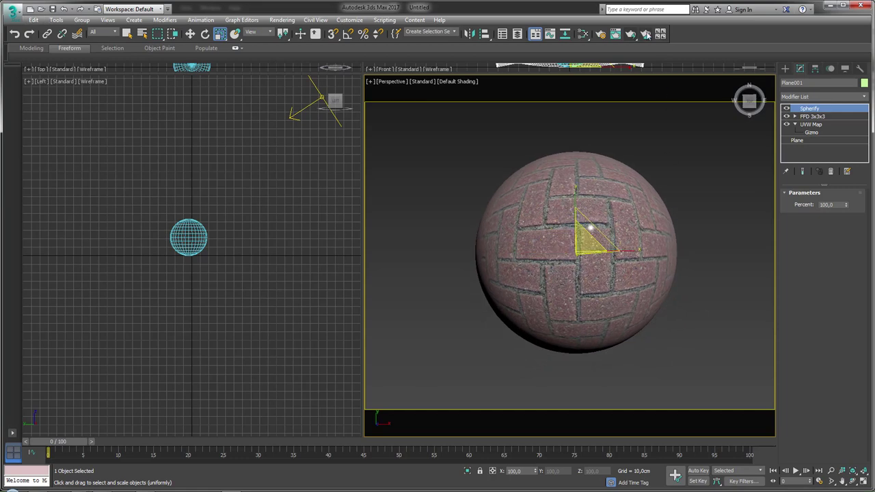
left_click(631, 33)
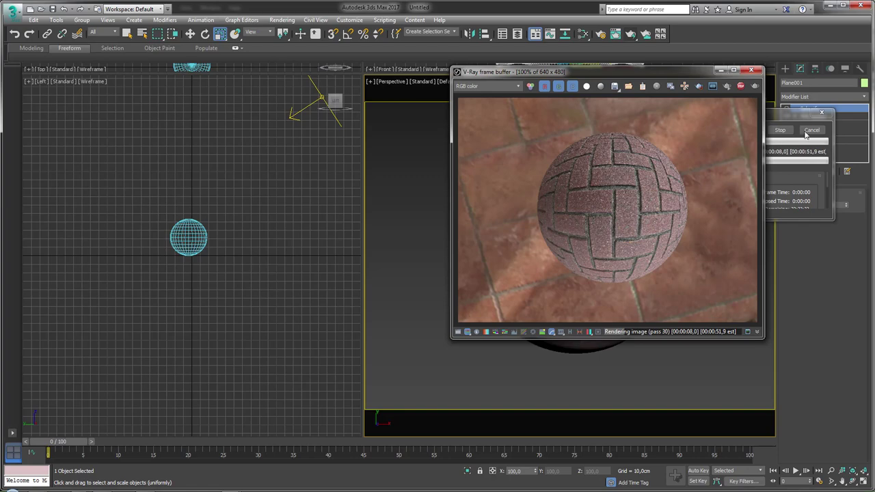
Step: Close the render window and switch off Spherify and FFD to flatten the plane
left_click(751, 70)
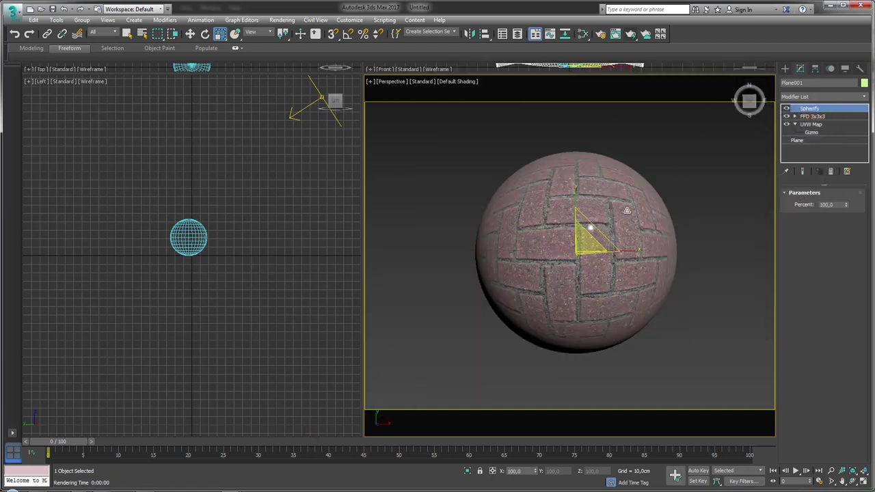
mouse_move(608, 232)
middle_mouse_down("alt")
mouse_move(657, 248)
mouse_move(670, 201)
middle_mouse_up("alt")
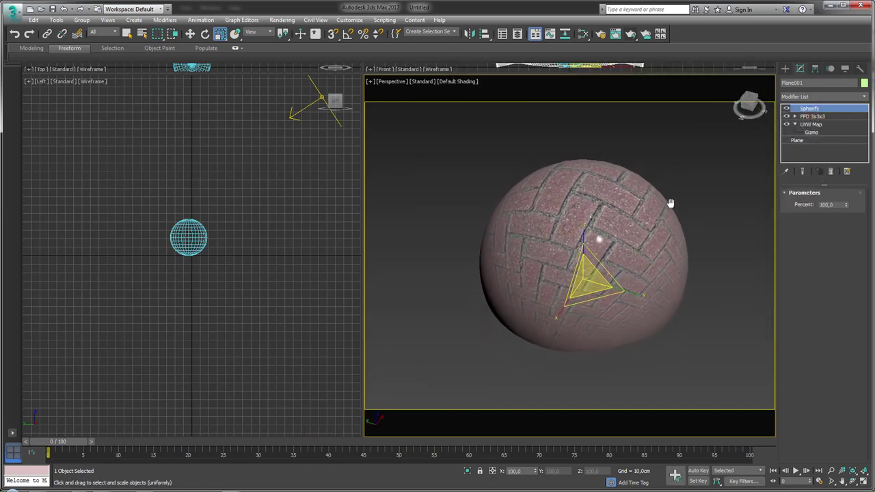
left_click(787, 109)
left_click(787, 116)
left_click(787, 124)
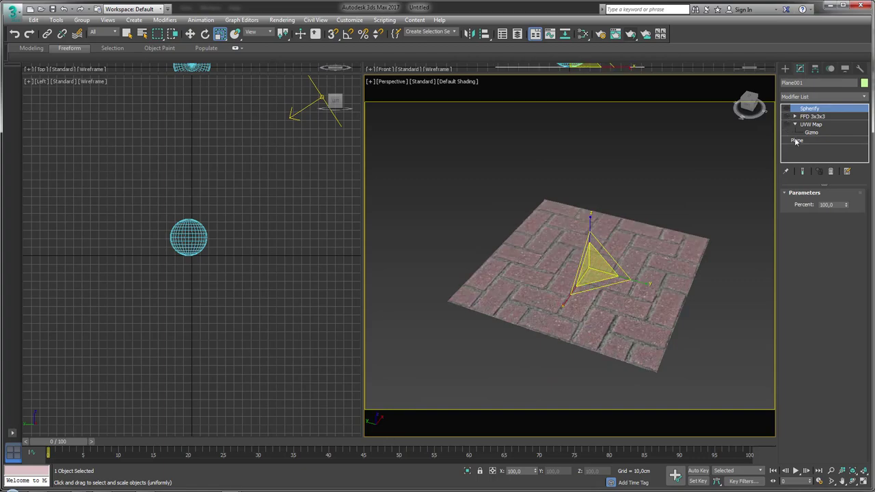
Step: Move the UVW Map gizmo to slide the brick texture across the plane
left_click(809, 133)
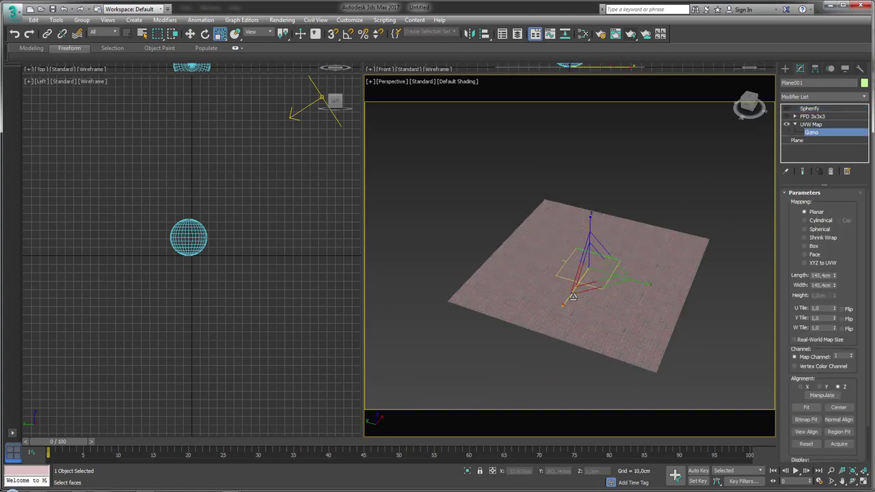
scroll(591, 232, "up", 5)
mouse_move(591, 232)
left_mouse_down()
mouse_move(590, 242)
mouse_move(594, 208)
left_mouse_up()
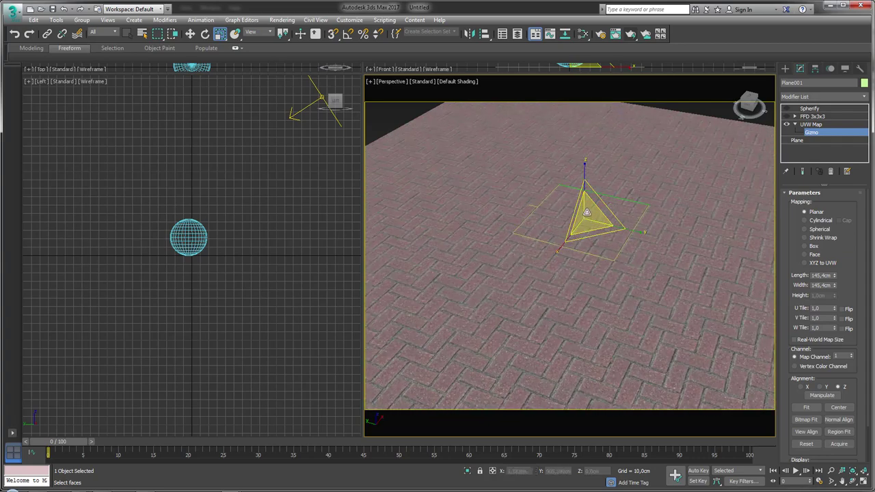
left_click(811, 125)
Step: Add an Edit Poly modifier above UVW Map, then re-enable FFD and Spherify
left_click(824, 97)
scroll(855, 206, "down", 2)
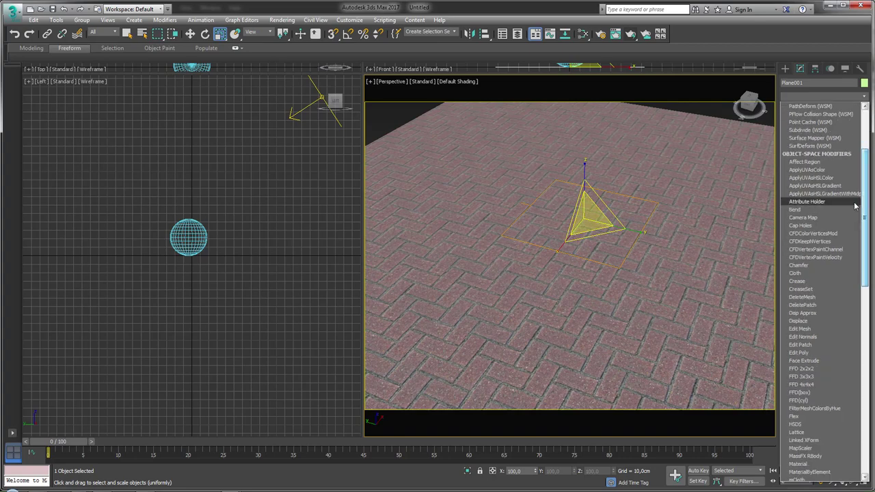
left_click(800, 353)
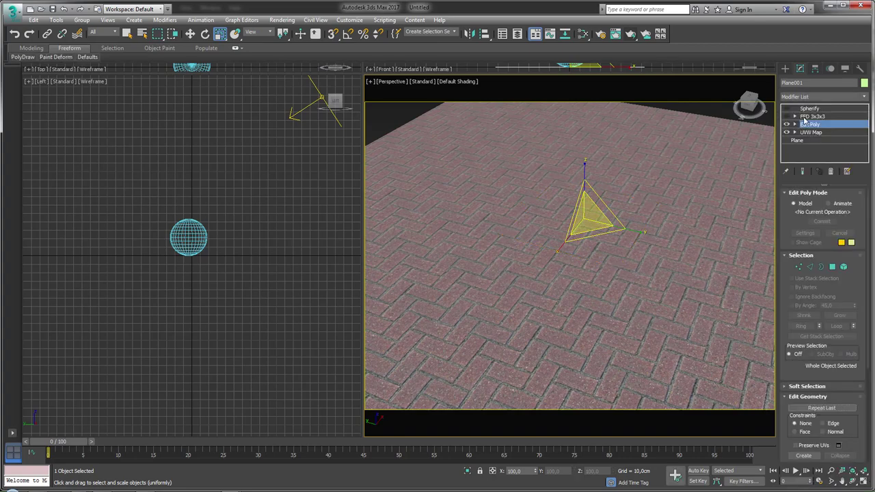
left_click(807, 117)
left_click(810, 108)
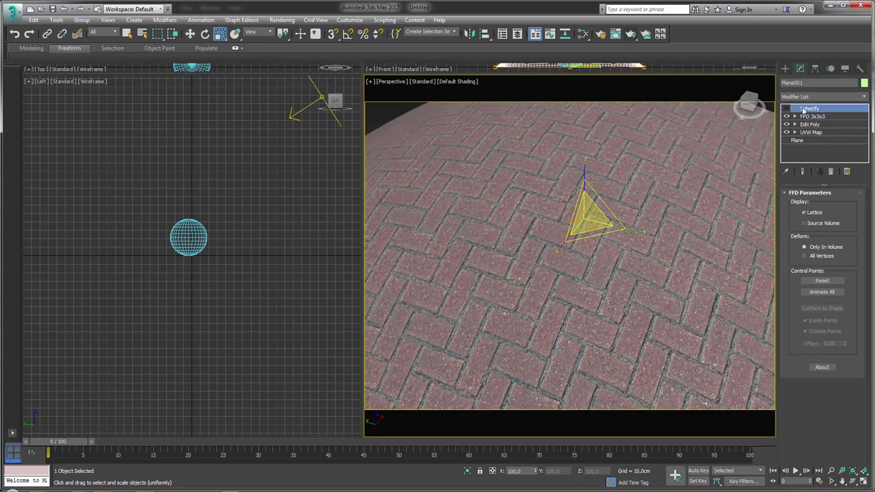
scroll(627, 221, "down", 5)
scroll(641, 266, "down", 2)
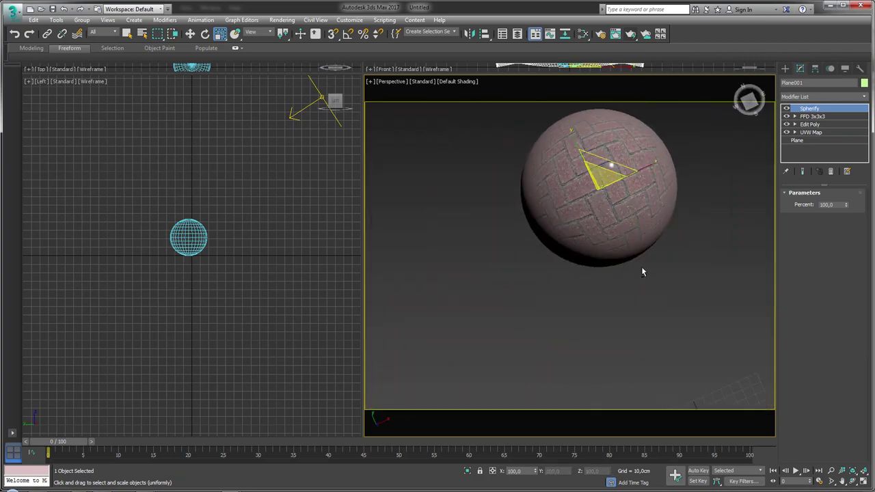
scroll(565, 316, "down", 3)
Step: Rotate the brick sphere 140° about X with angle snap on
mouse_move(565, 316)
middle_mouse_down("alt")
mouse_move(635, 245)
mouse_move(563, 268)
middle_mouse_up("alt")
key("e")
key("a")
mouse_move(497, 290)
left_mouse_down()
mouse_move(547, 332)
mouse_move(541, 300)
left_mouse_up()
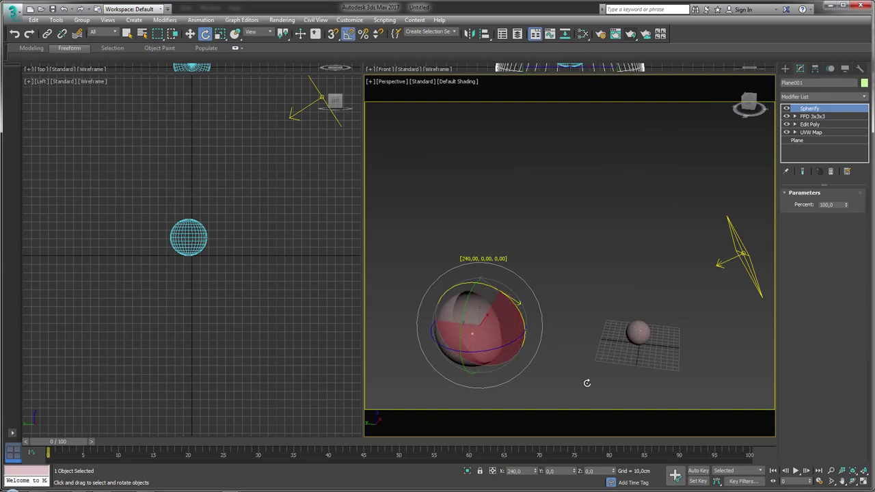
Step: Move the V-Ray plane light above the sphere and tilt it to face the sphere
key("w")
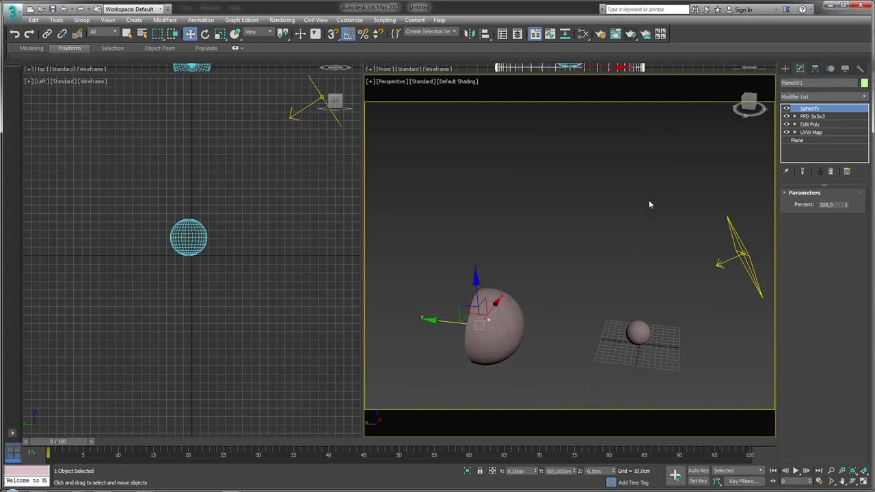
left_click(742, 255)
mouse_move(715, 232)
left_mouse_down()
mouse_move(608, 167)
mouse_move(488, 157)
left_mouse_up()
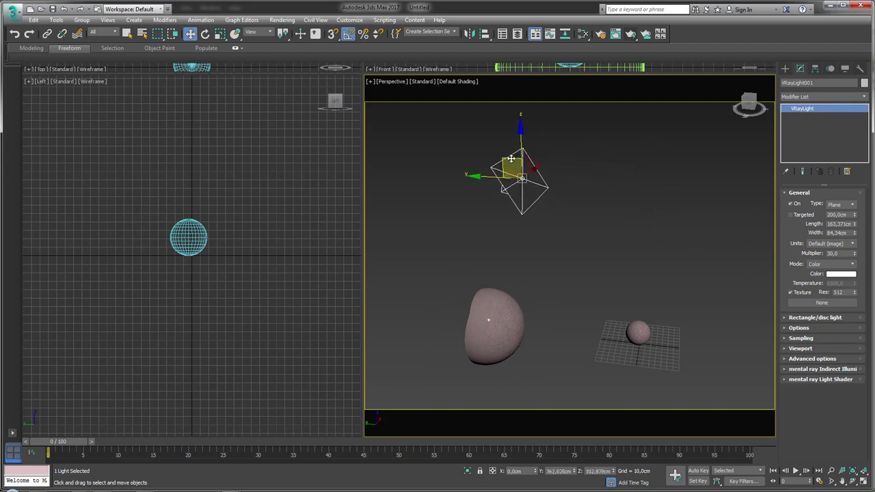
key("e")
left_click_drag(561, 161, 554, 141)
mouse_move(554, 140)
middle_mouse_down("alt")
mouse_move(554, 223)
mouse_move(539, 179)
middle_mouse_up("alt")
key("w")
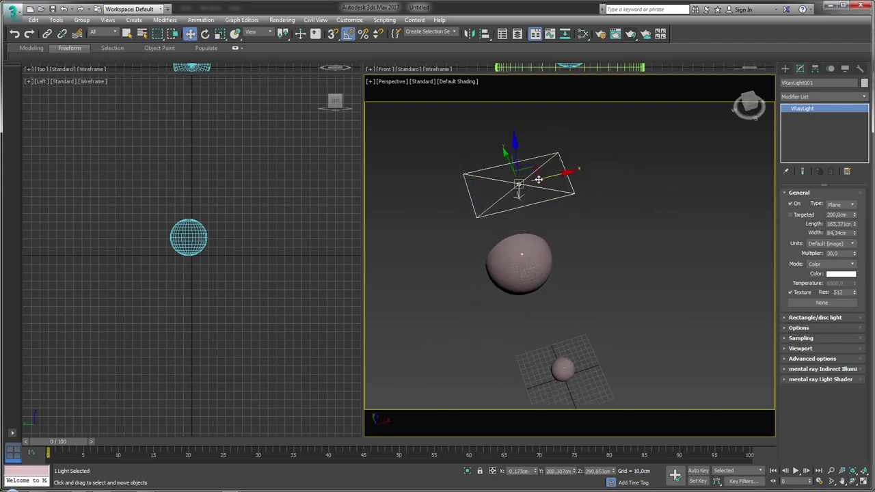
left_click_drag(521, 180, 526, 204)
Step: Remove the small sphere on the grid and view the brick sphere from the side
left_click(562, 369)
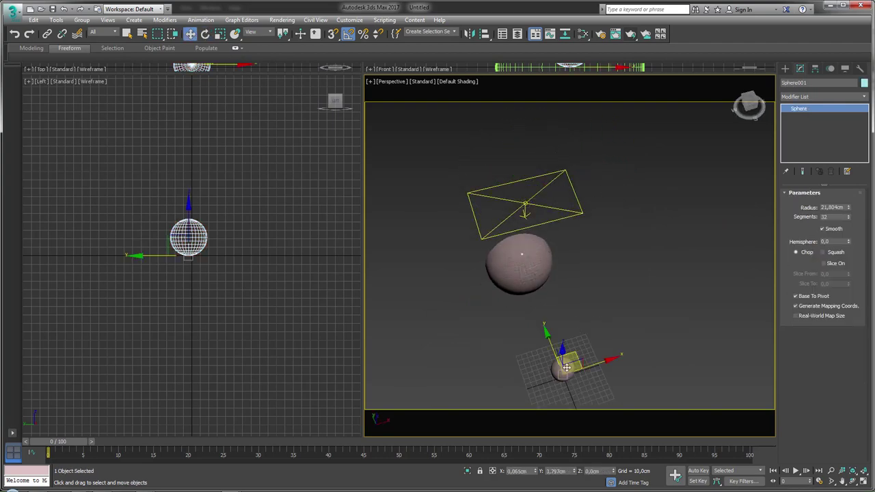
key("Delete")
left_click_drag(546, 333, 435, 148)
mouse_move(435, 148)
middle_mouse_down("alt")
mouse_move(557, 259)
mouse_move(577, 322)
middle_mouse_up("alt")
scroll(577, 322, "up", 5)
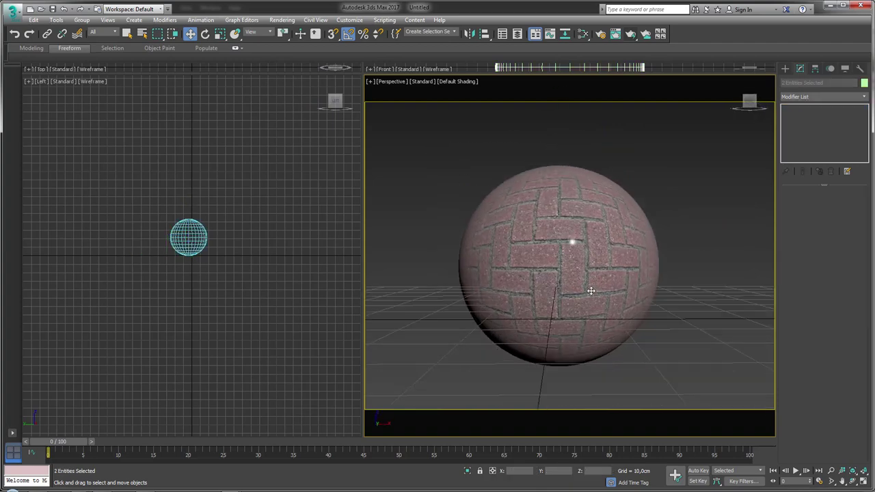
Step: Center the brick sphere in view, render it, and bring the V-Ray frame buffer forward
mouse_move(588, 293)
middle_mouse_down()
mouse_move(600, 301)
mouse_move(633, 97)
middle_mouse_up()
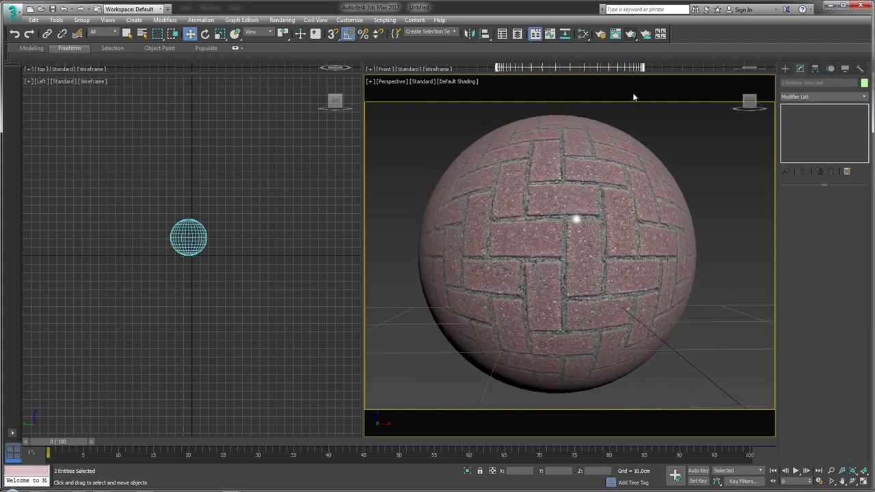
left_click(631, 35)
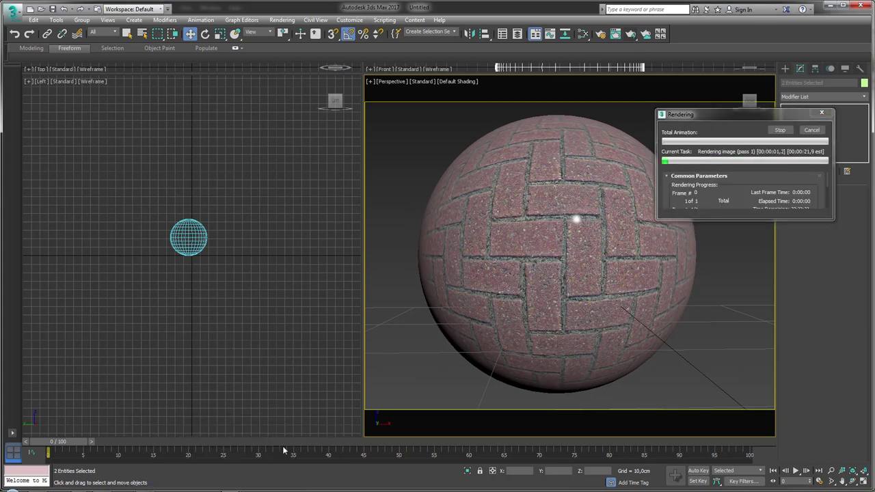
left_click(346, 409)
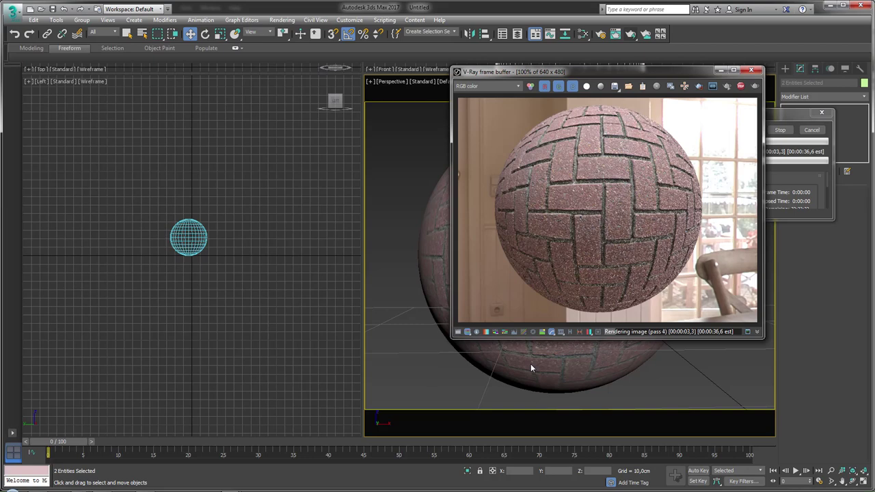